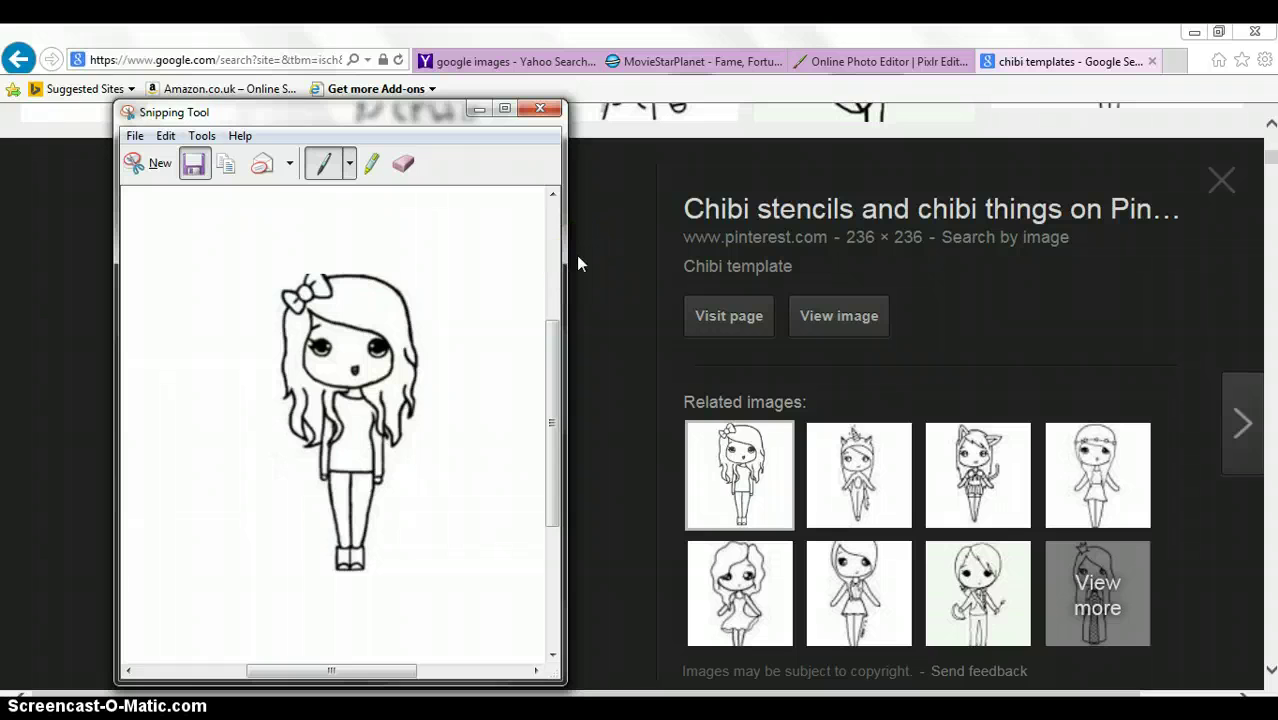
Save the chibi girl snip as a PNG named bow bow in the Pictures library and close the Snipping Tool.
left_click(194, 166)
left_click(195, 168)
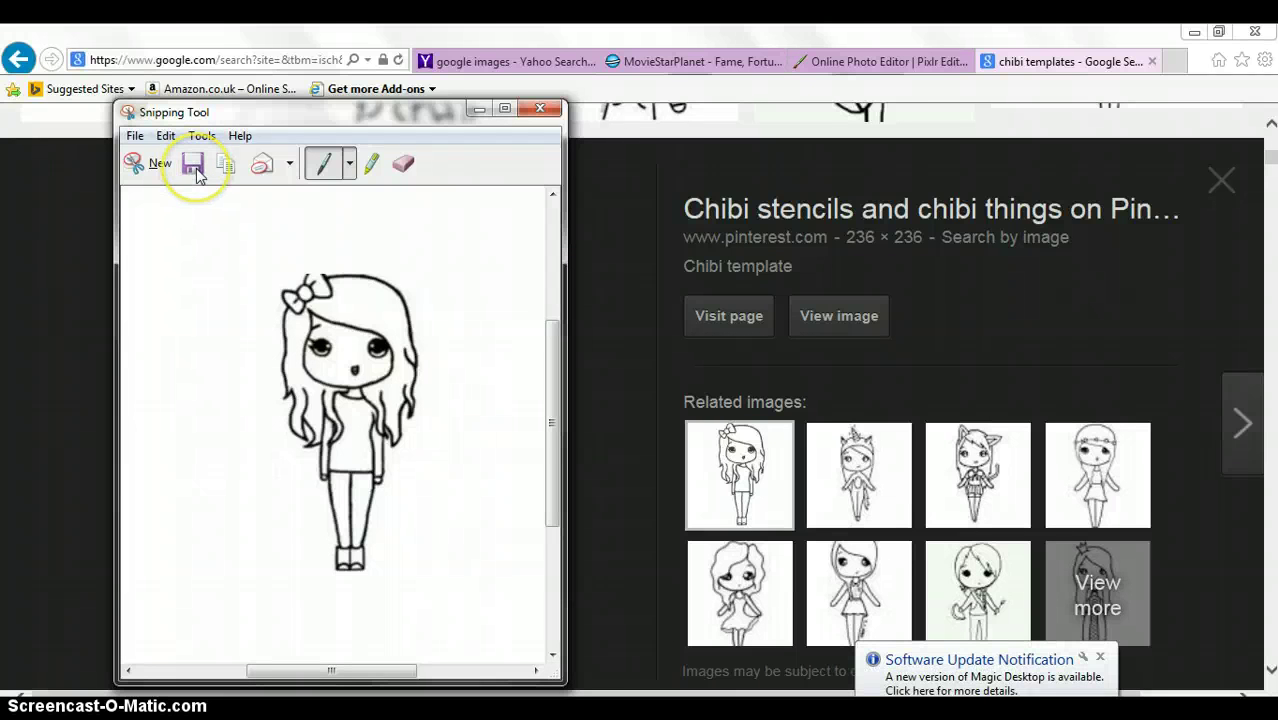
left_click(1100, 657)
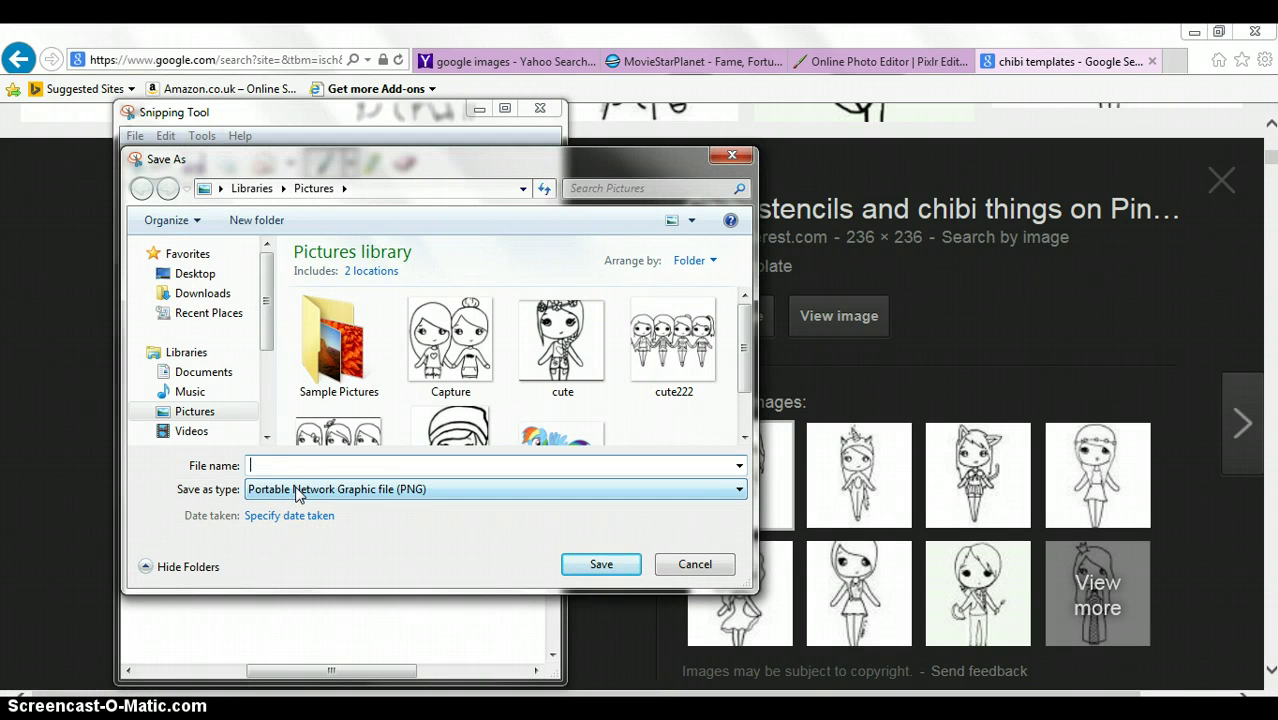
type("bow bow")
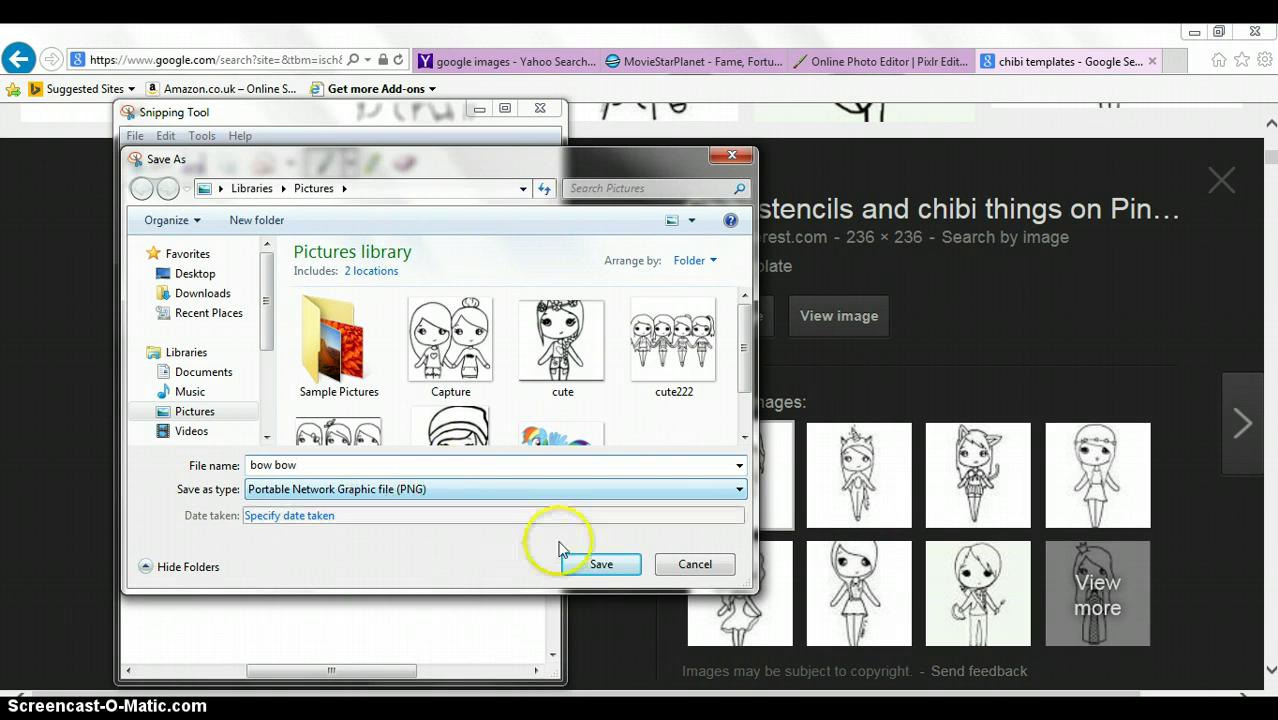
left_click(591, 566)
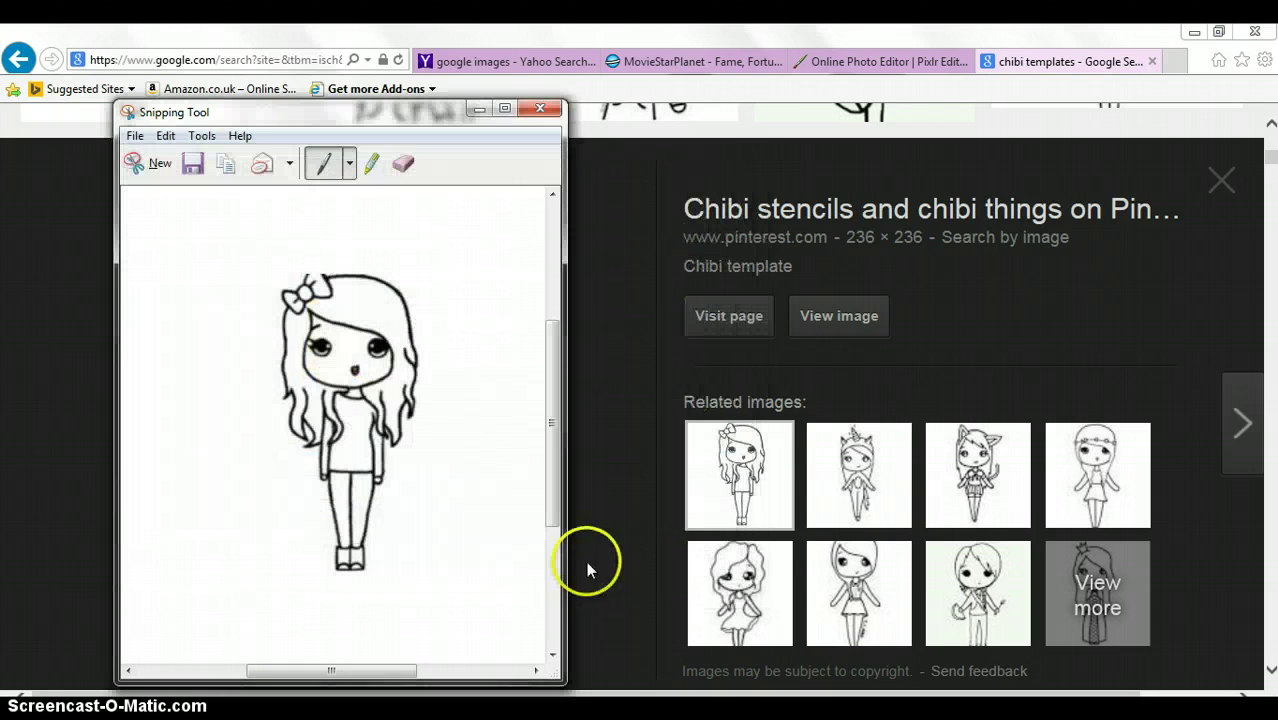
left_click(548, 110)
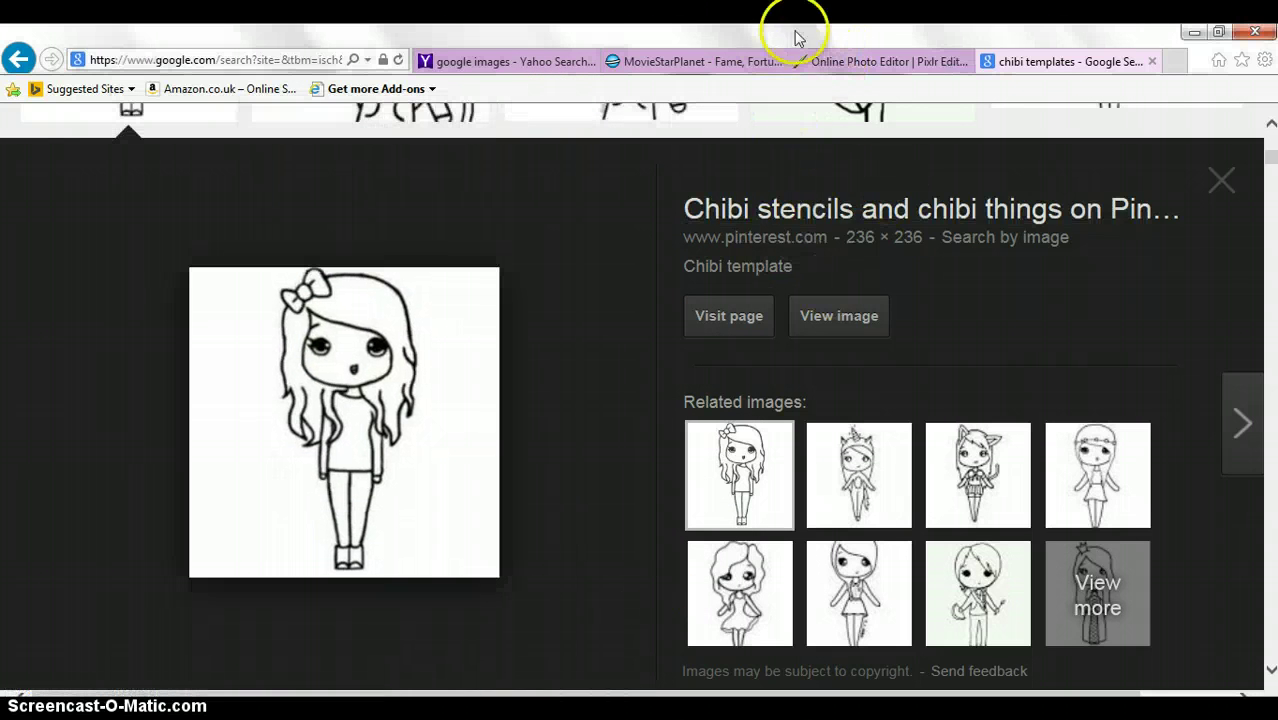
Switch to the Pixlr online photo editor in the browser.
left_click(843, 62)
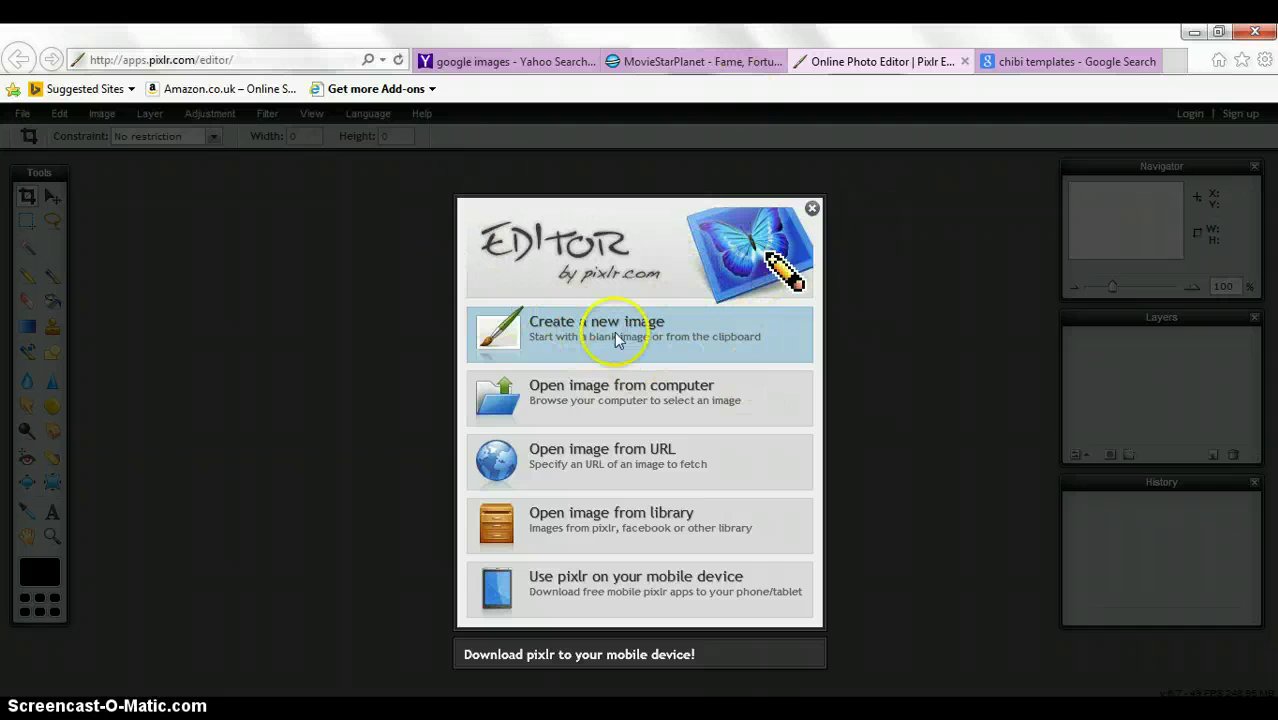
left_click(705, 64)
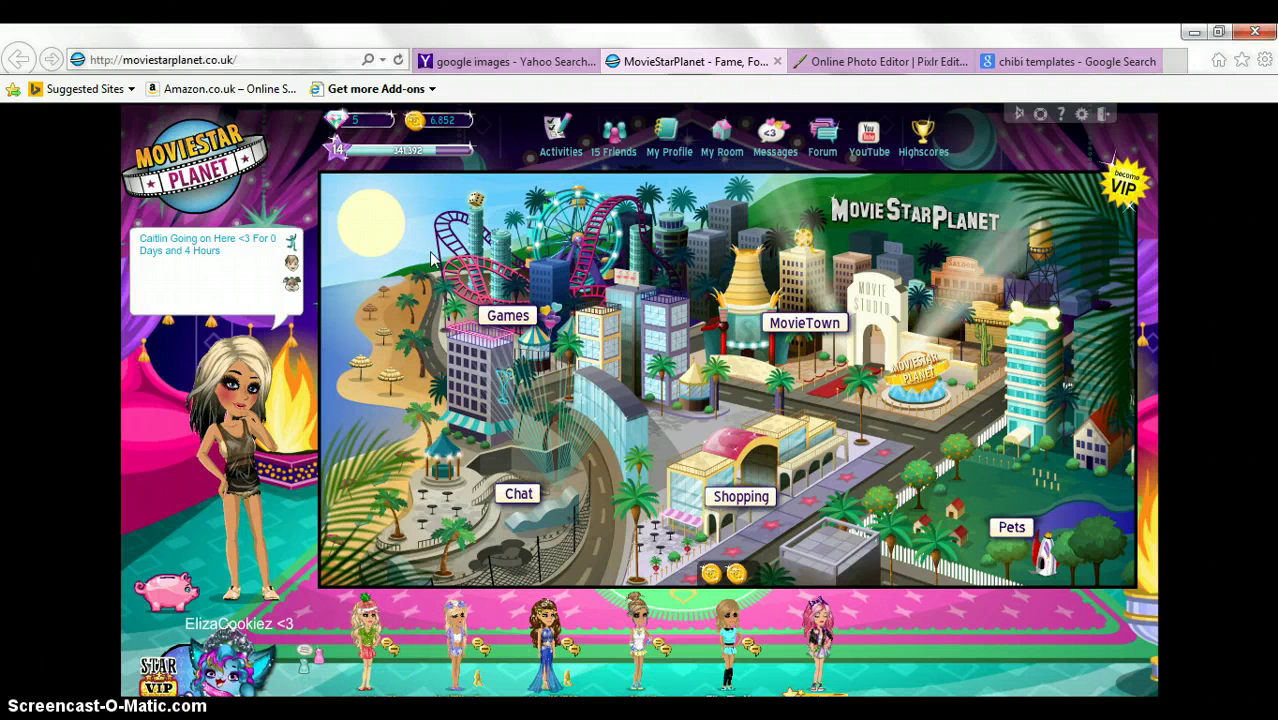
left_click(918, 63)
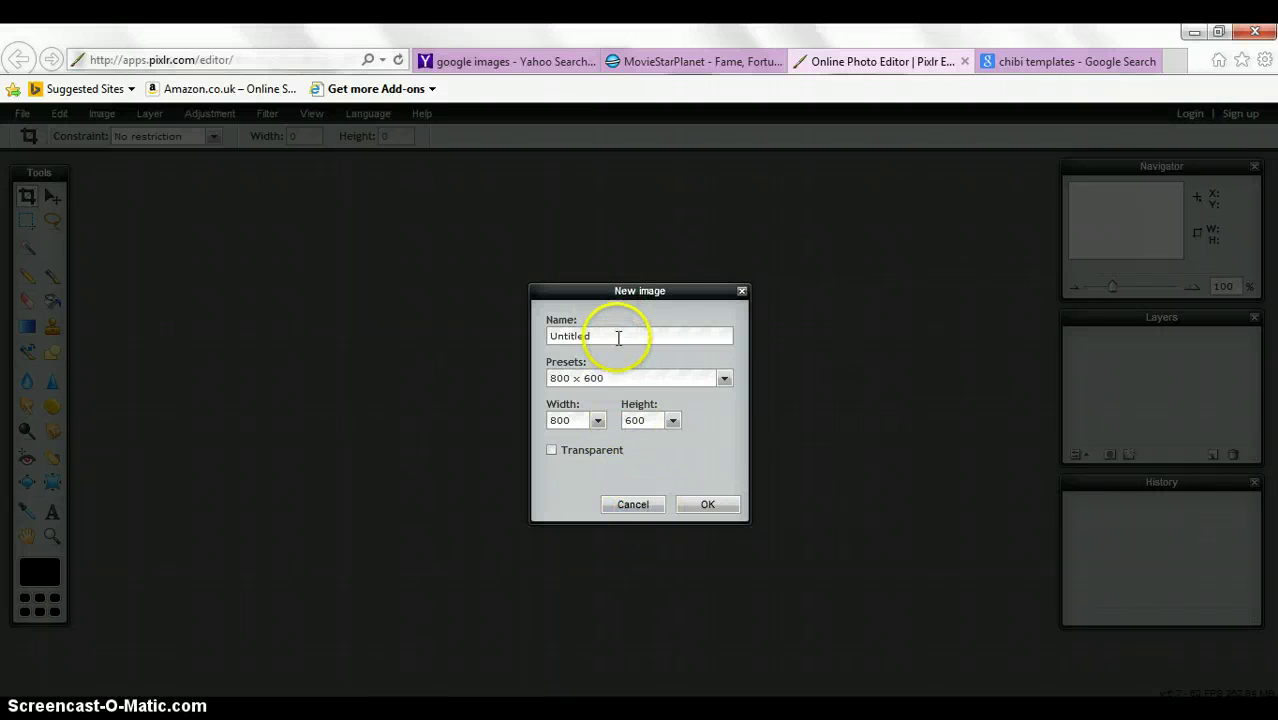
Create a new 800 x 600 image named 2000 and close the chibi templates search page.
left_click_drag(622, 337, 421, 350)
key("BackSpace")
type("2000")
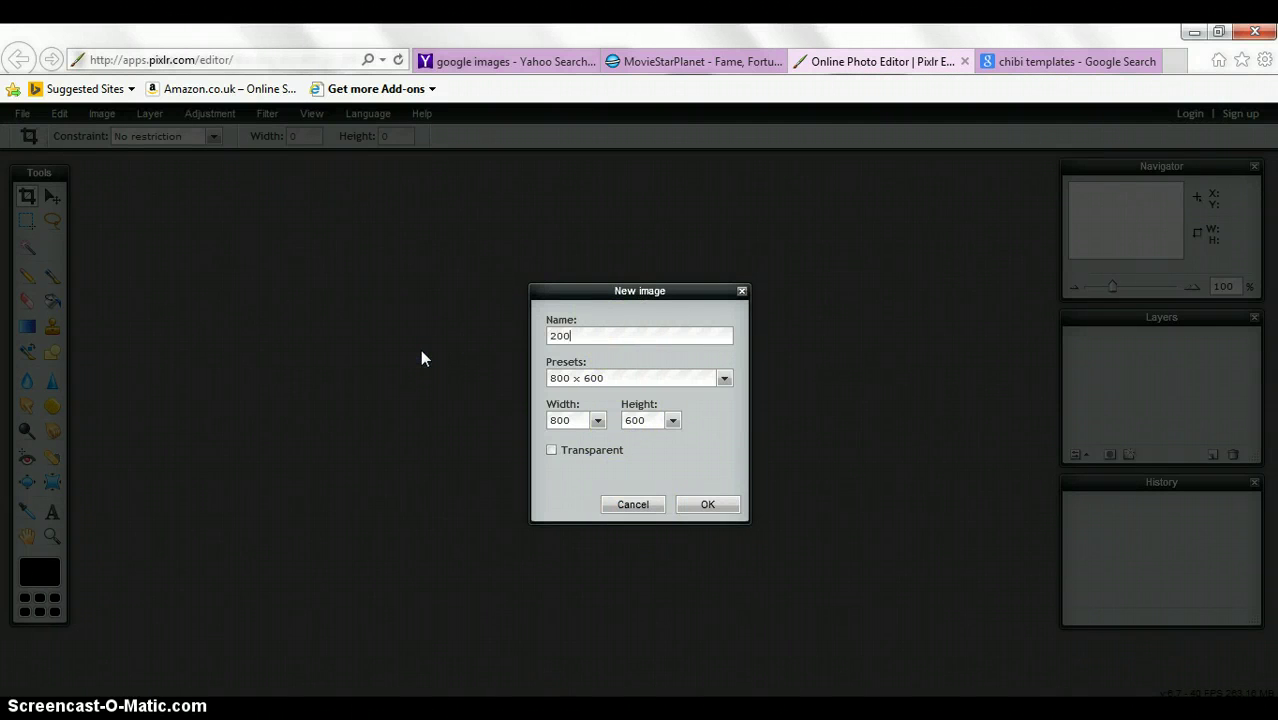
left_click(705, 502)
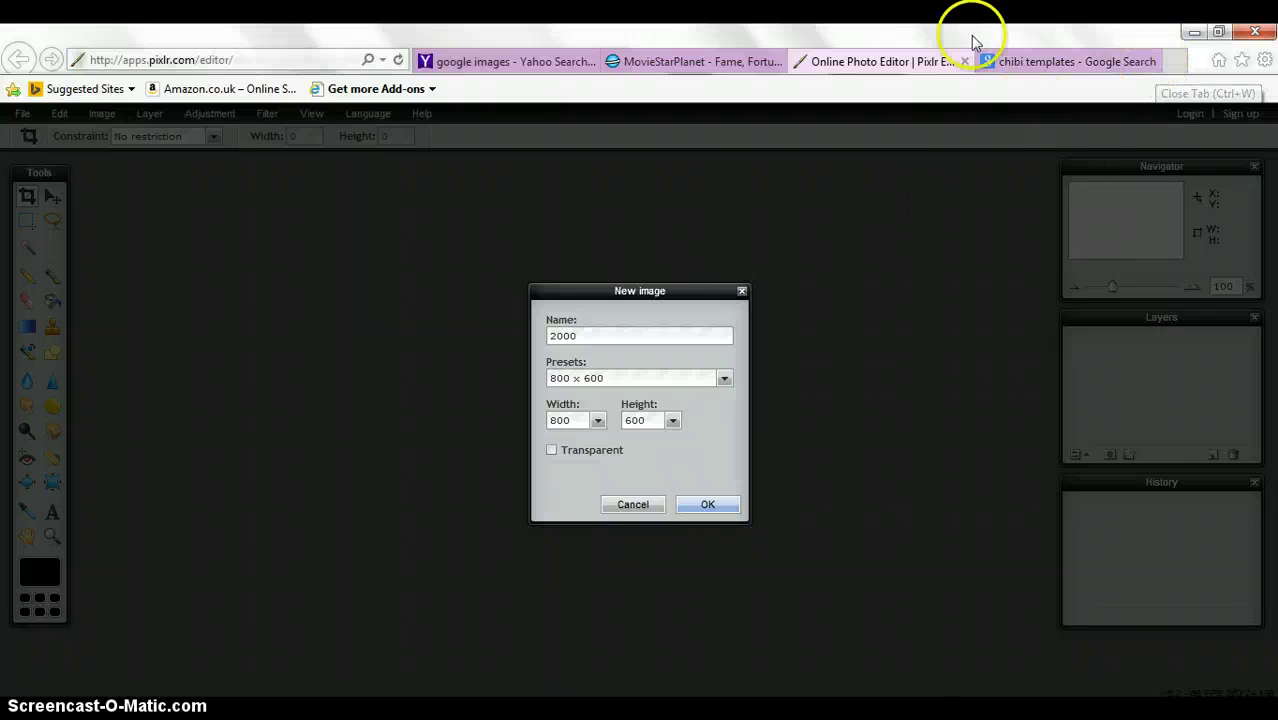
left_click(1176, 61)
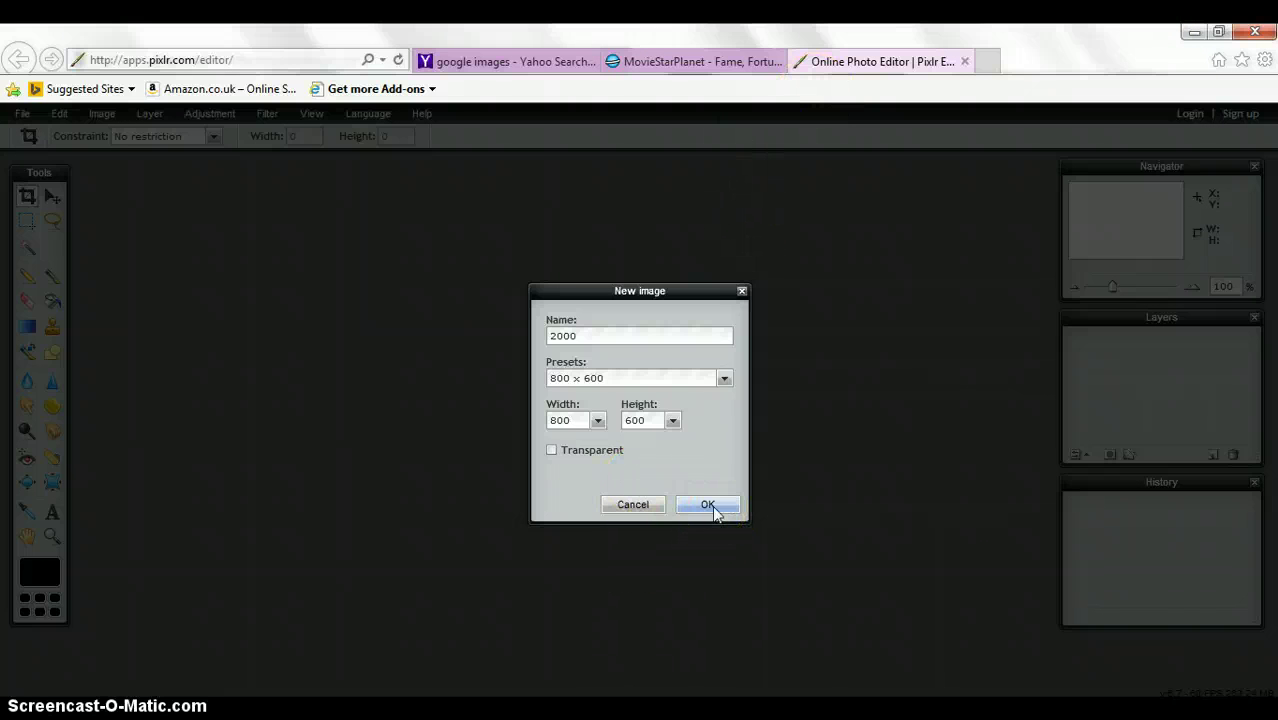
left_click(695, 63)
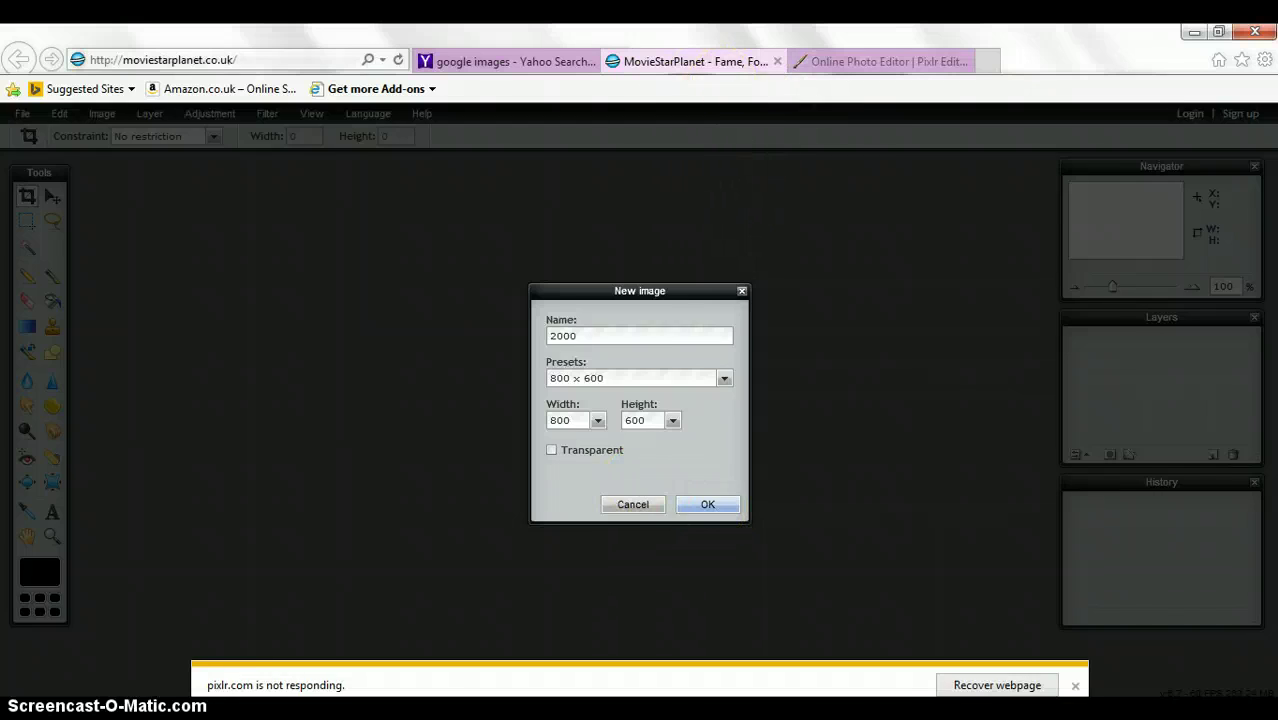
left_click(913, 61)
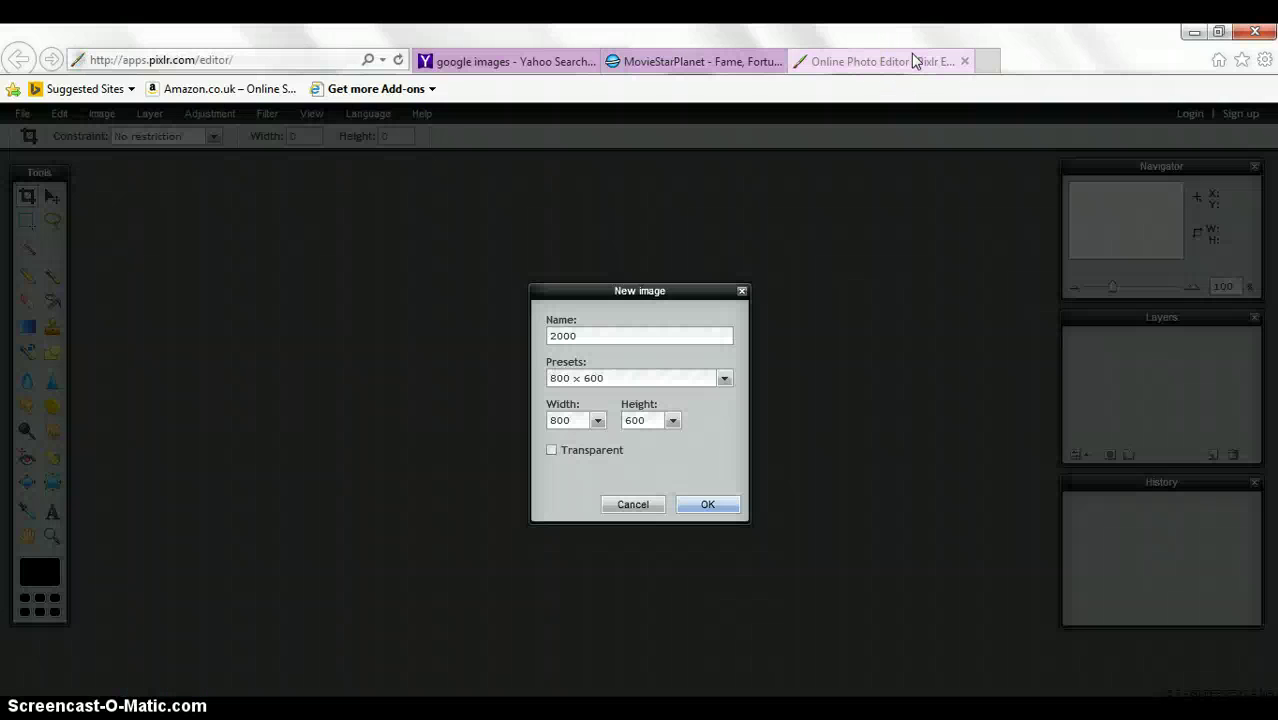
left_click(707, 504)
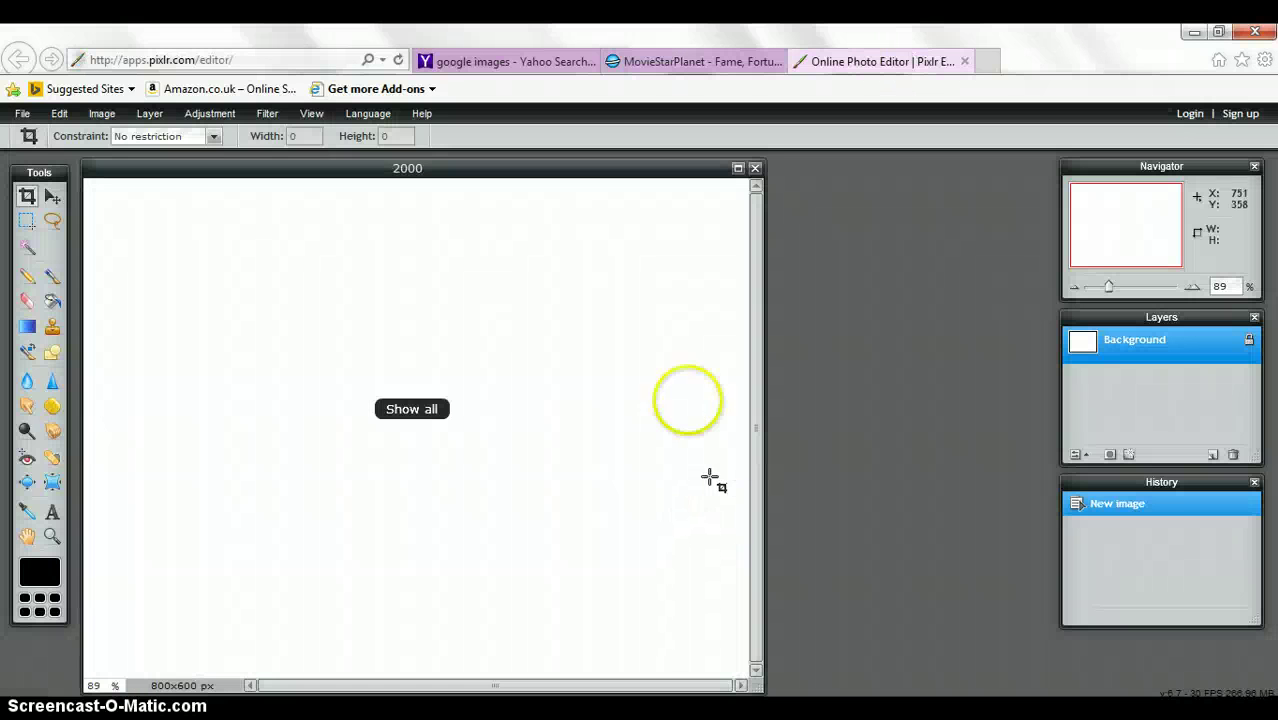
Add the bow bow picture from the Pictures library to the blank image as a new layer.
left_click(150, 113)
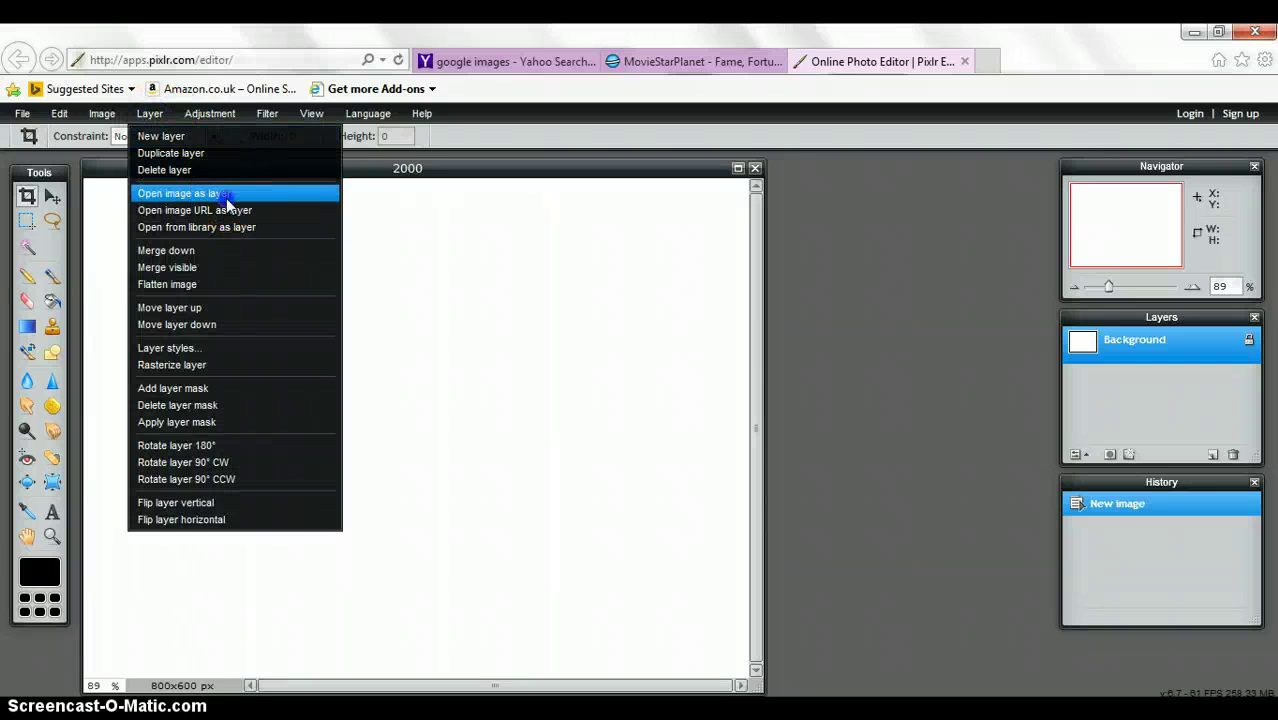
left_click(226, 198)
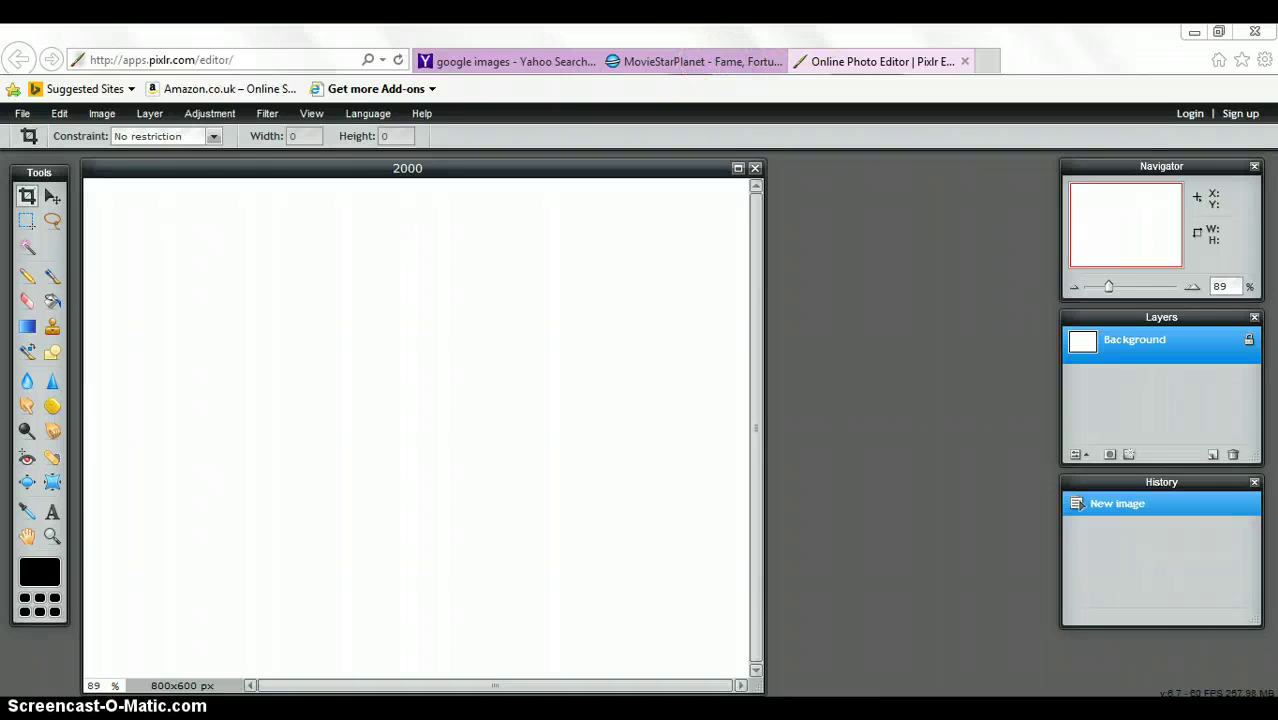
left_click_drag(713, 59, 678, 64)
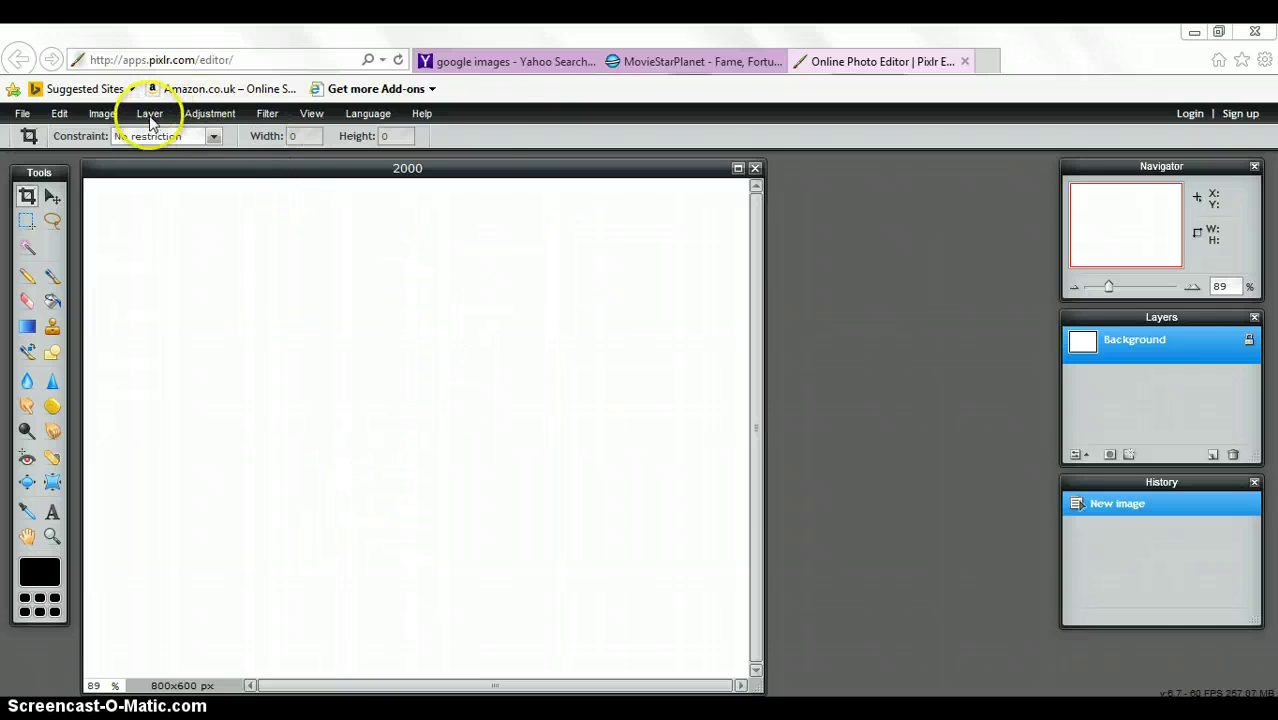
key("ctrl+o")
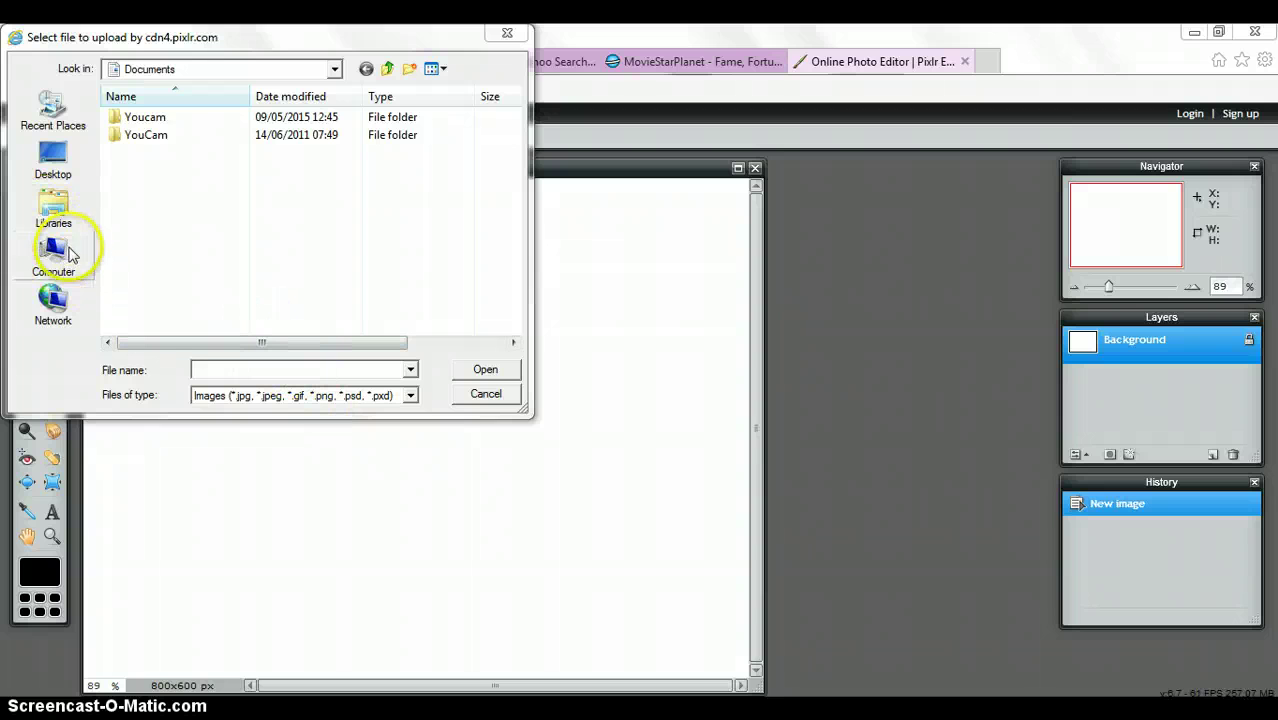
left_click(52, 208)
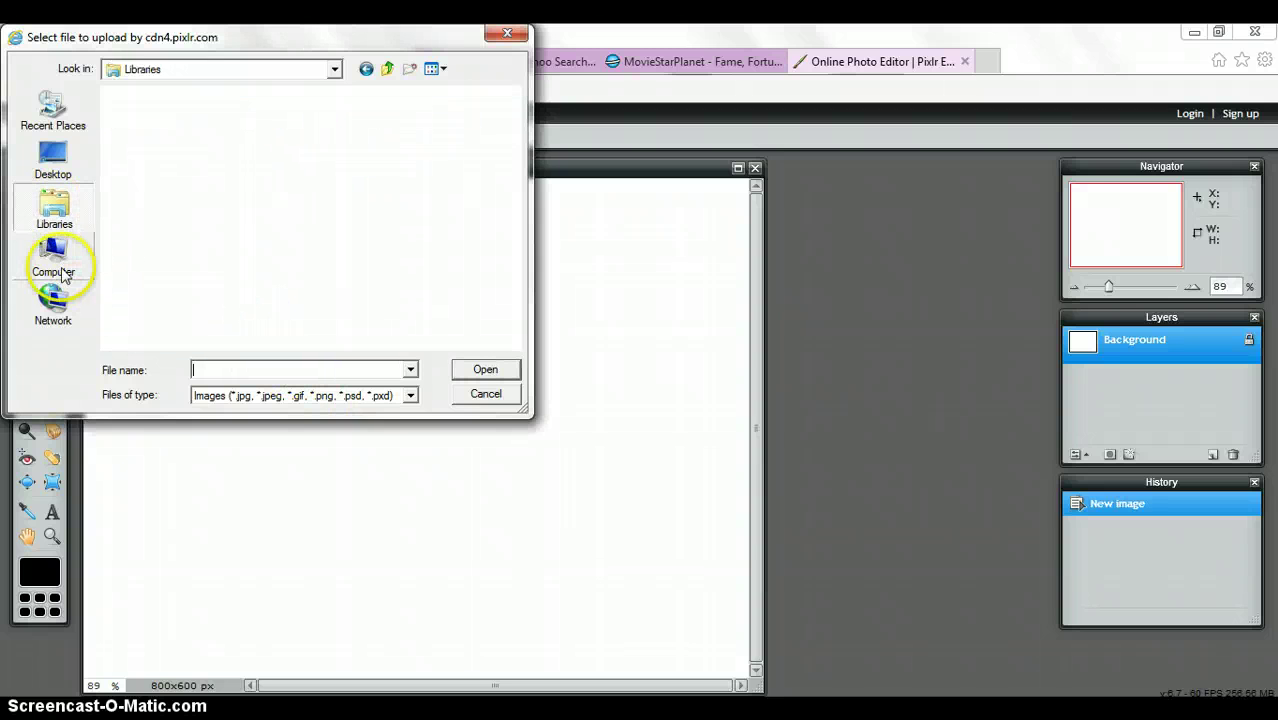
left_click(55, 260)
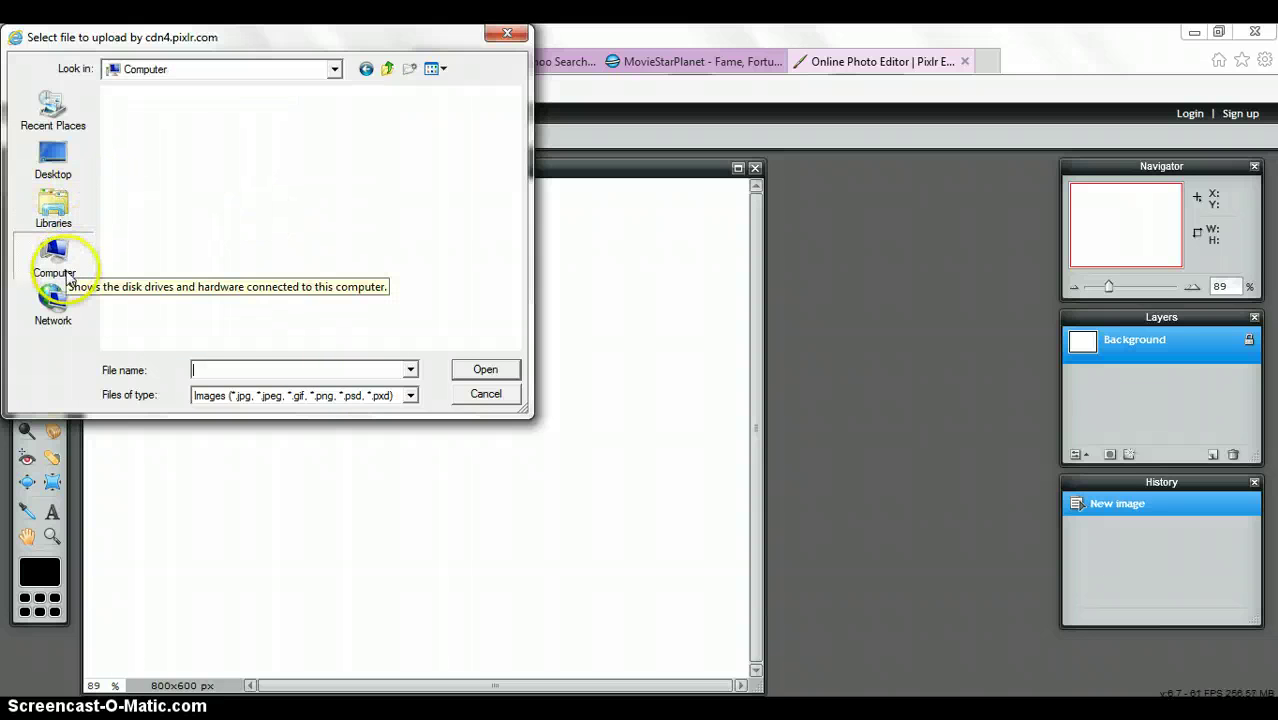
left_click(65, 198)
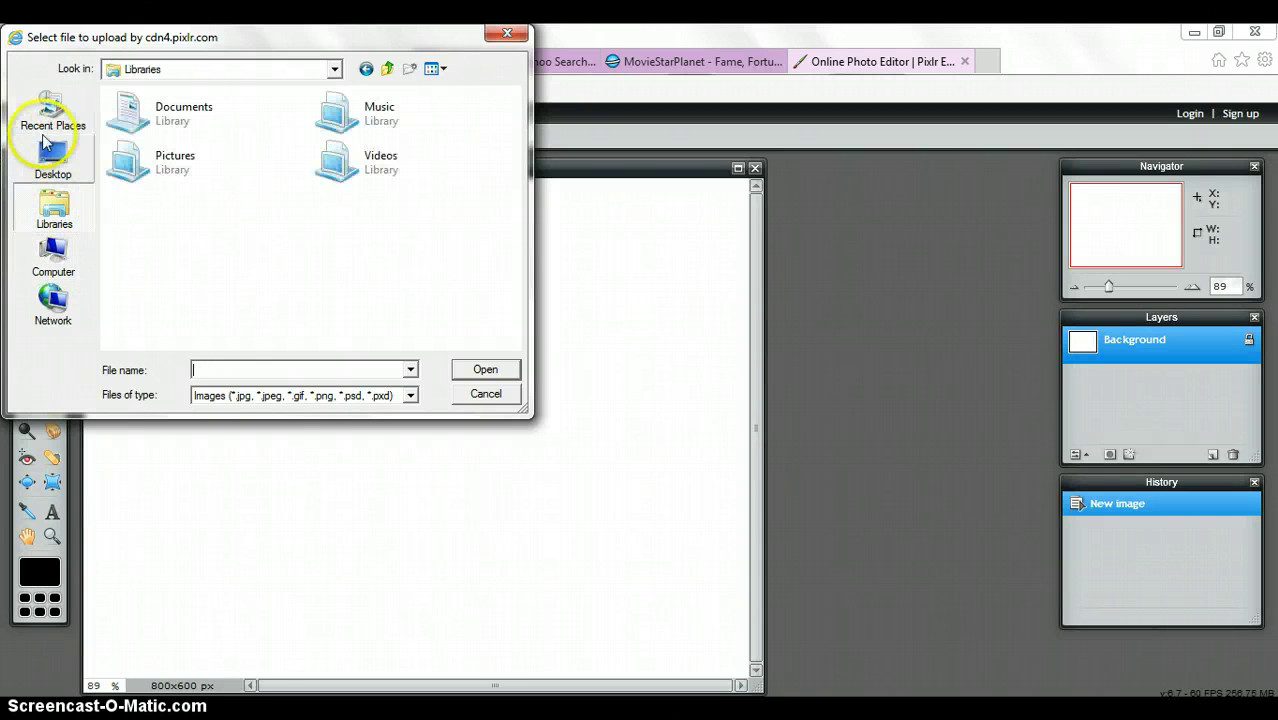
left_click(155, 175)
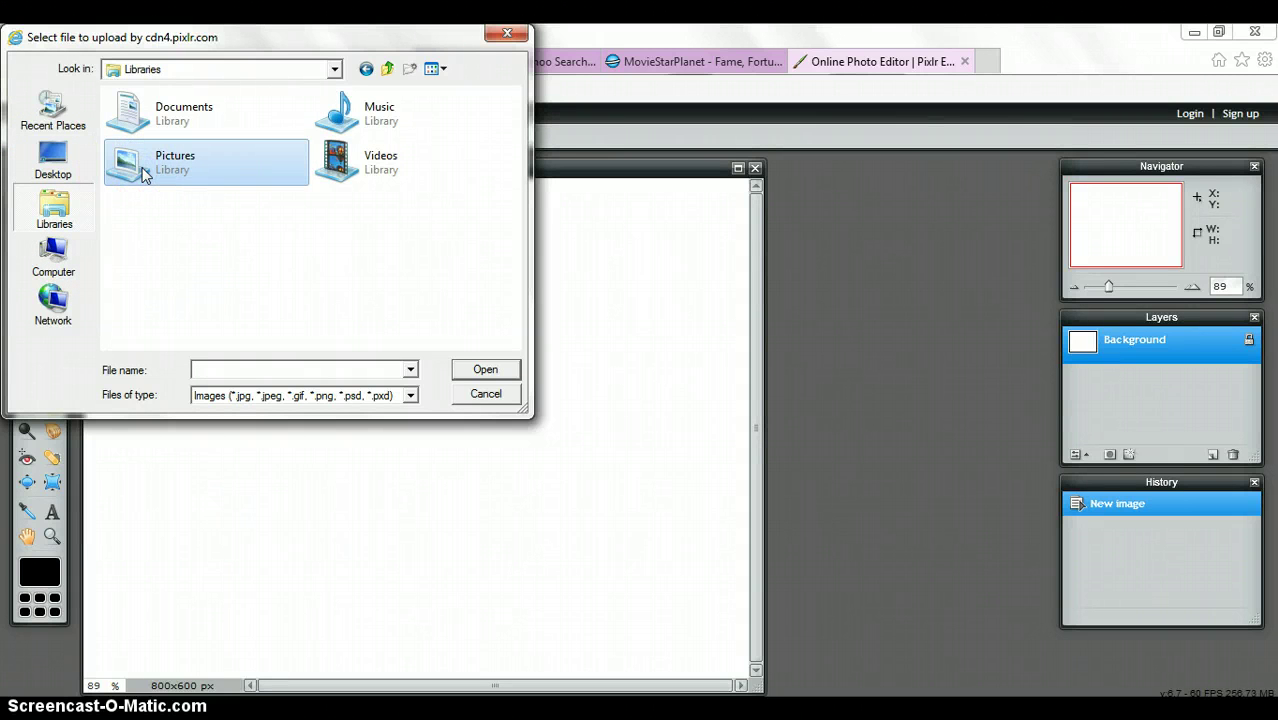
double_click(145, 175)
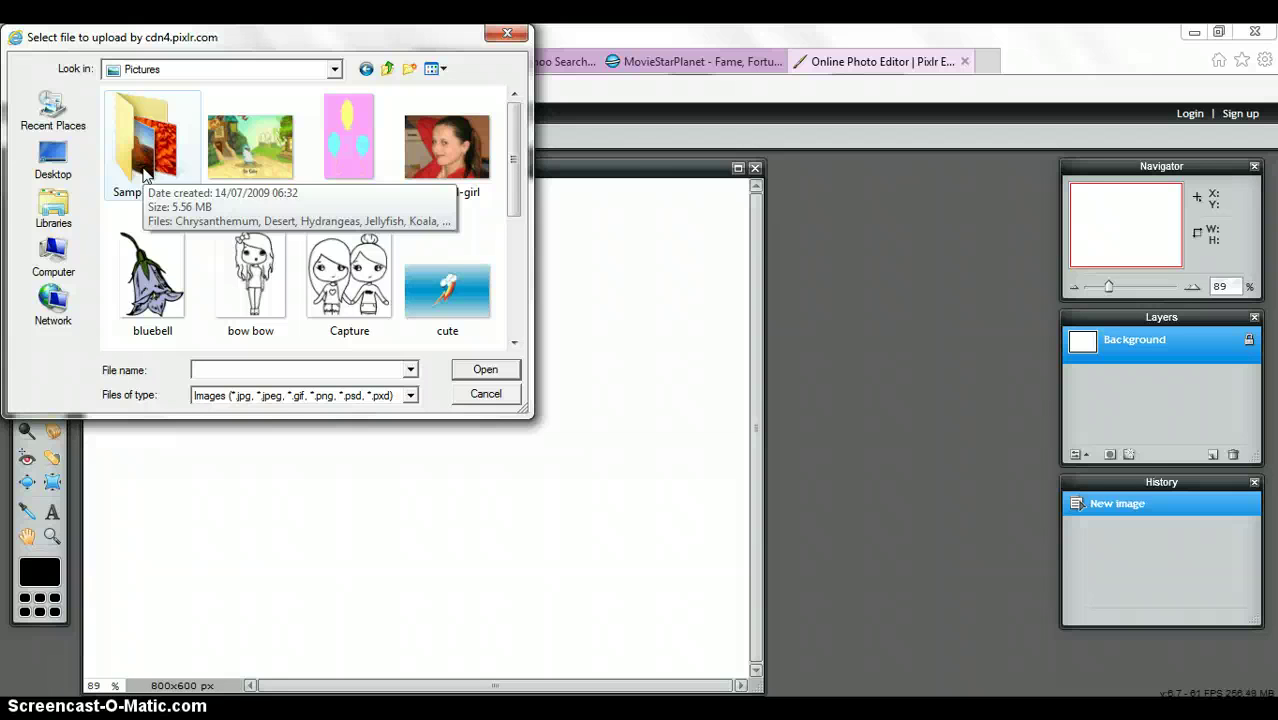
left_click(268, 276)
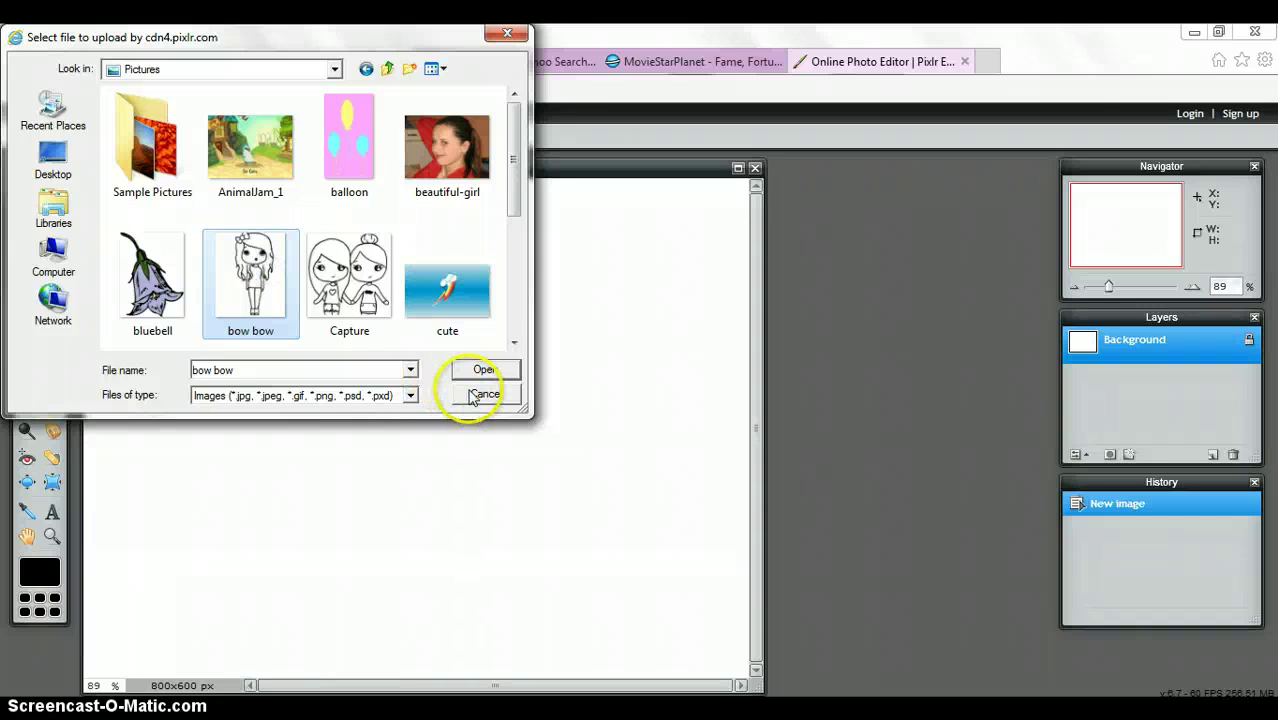
left_click(472, 378)
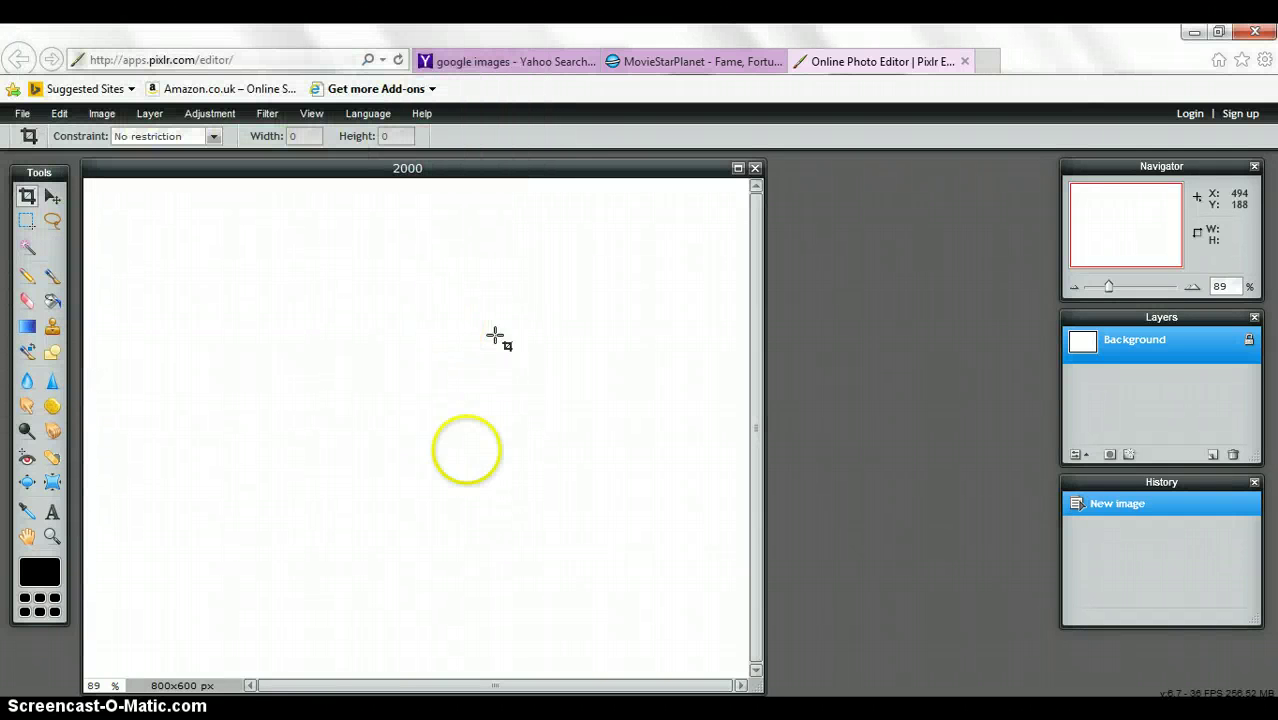
key("ctrl+v")
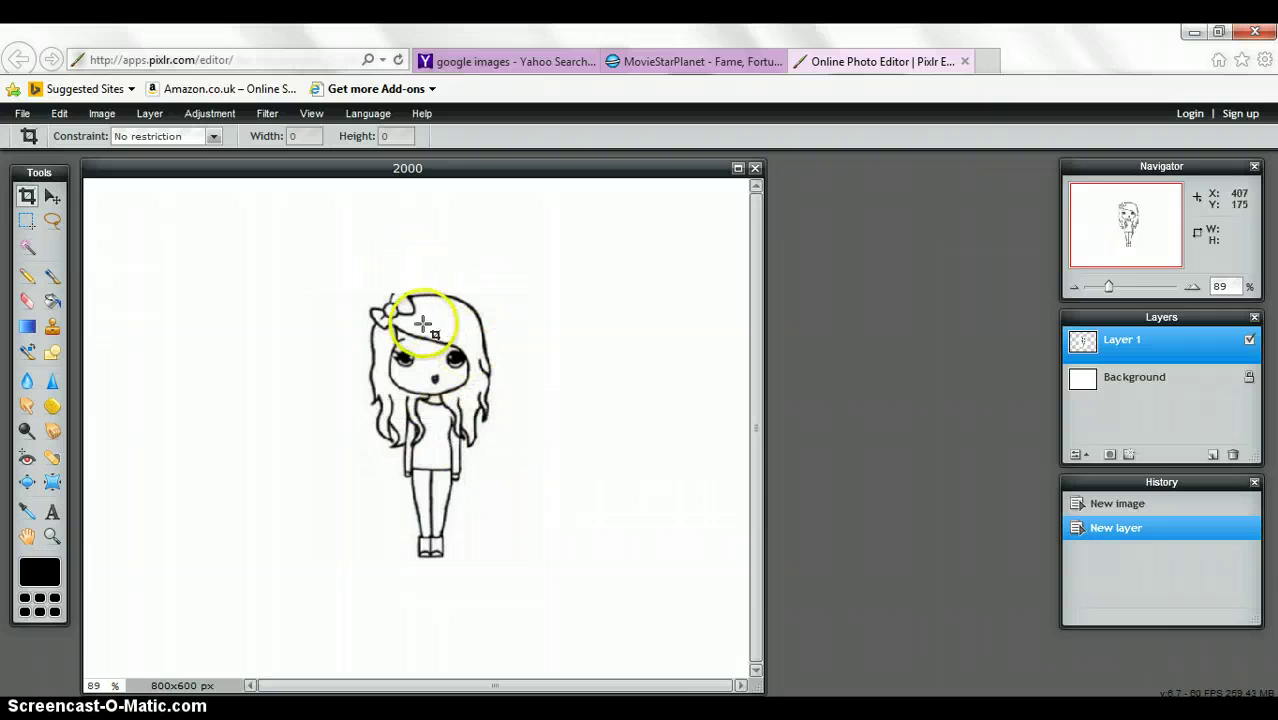
Crop the image to an area about 22 by 25 px at the girl's eye, and crop the result again to about 21 by 25 px.
left_click_drag(417, 370, 417, 368)
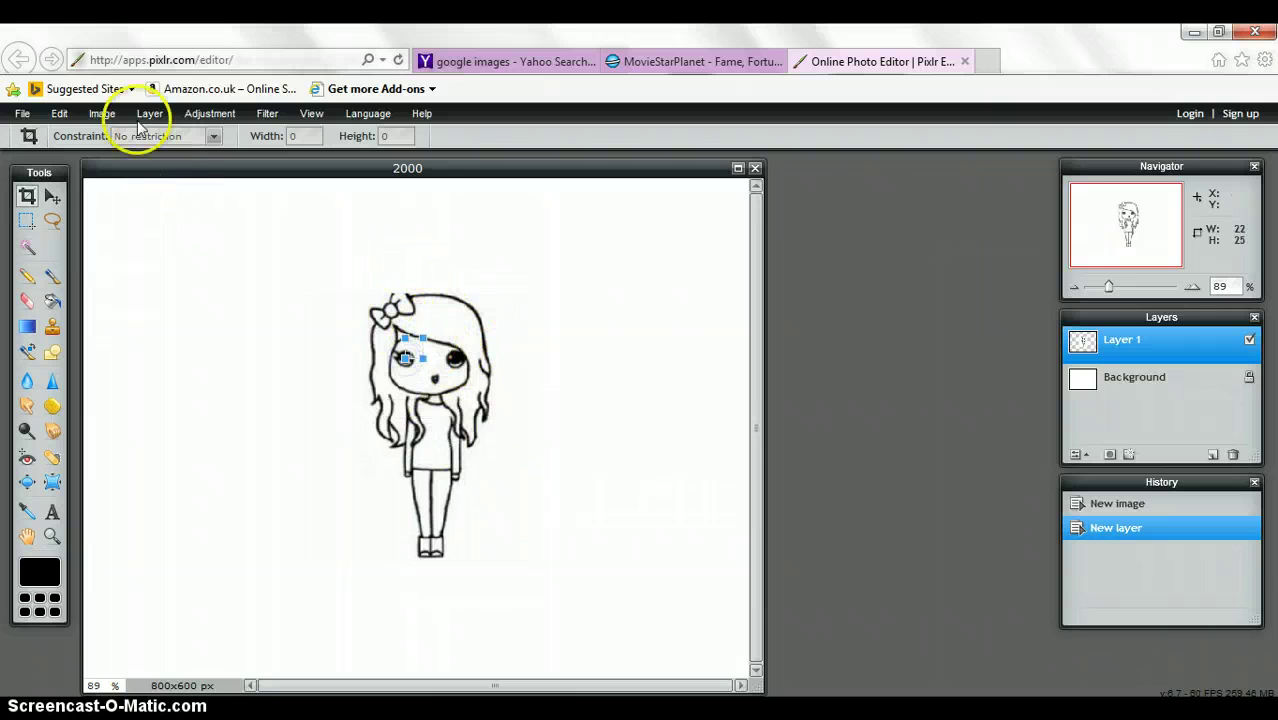
left_click(62, 113)
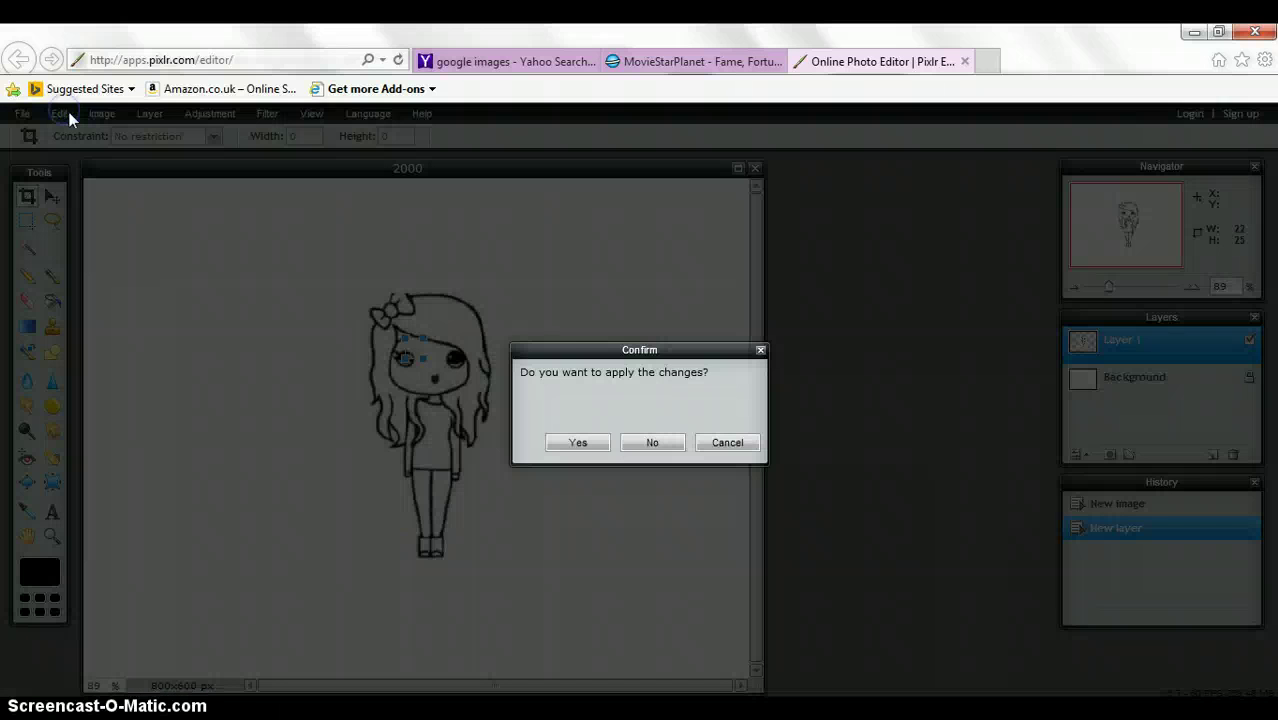
left_click(580, 442)
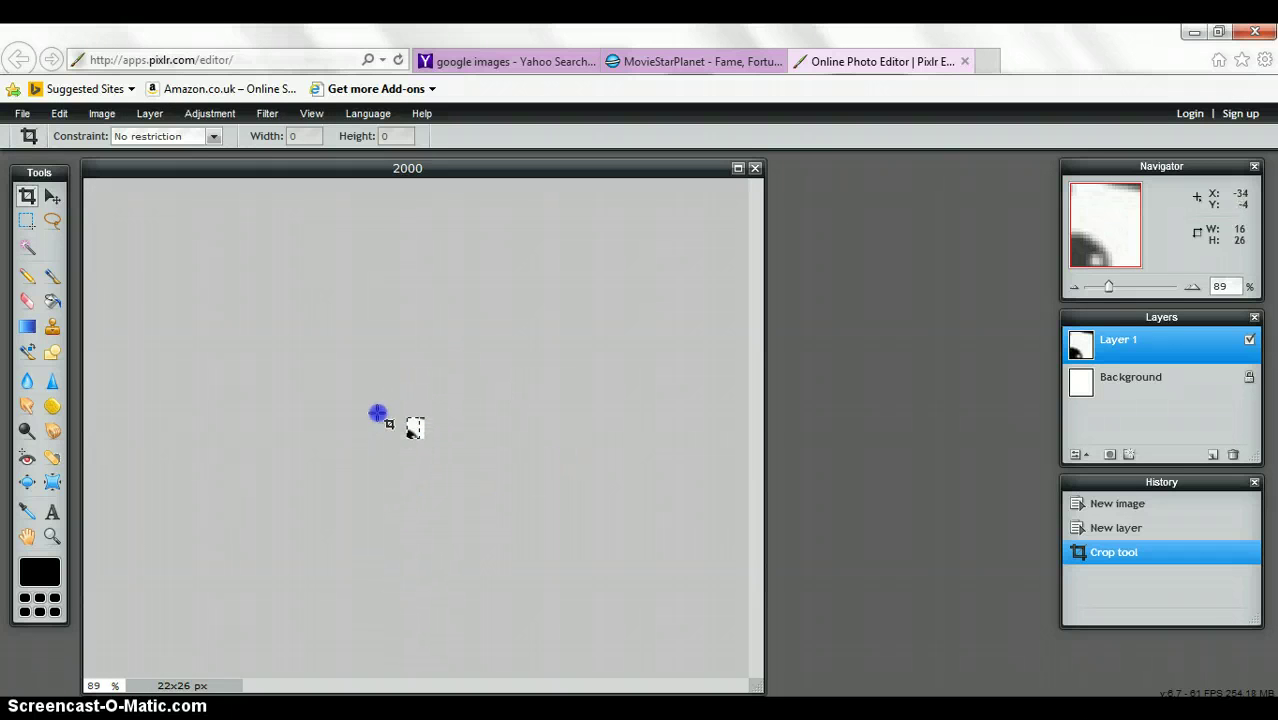
left_click_drag(407, 389, 427, 441)
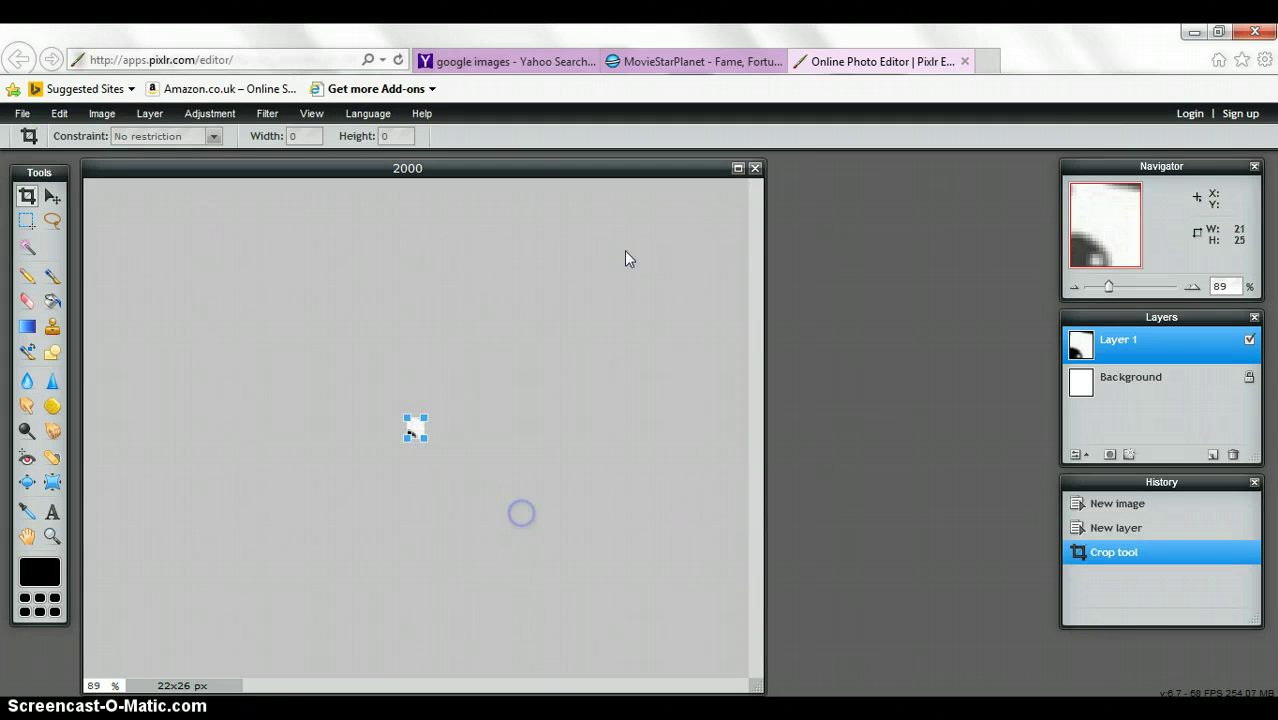
left_click(755, 168)
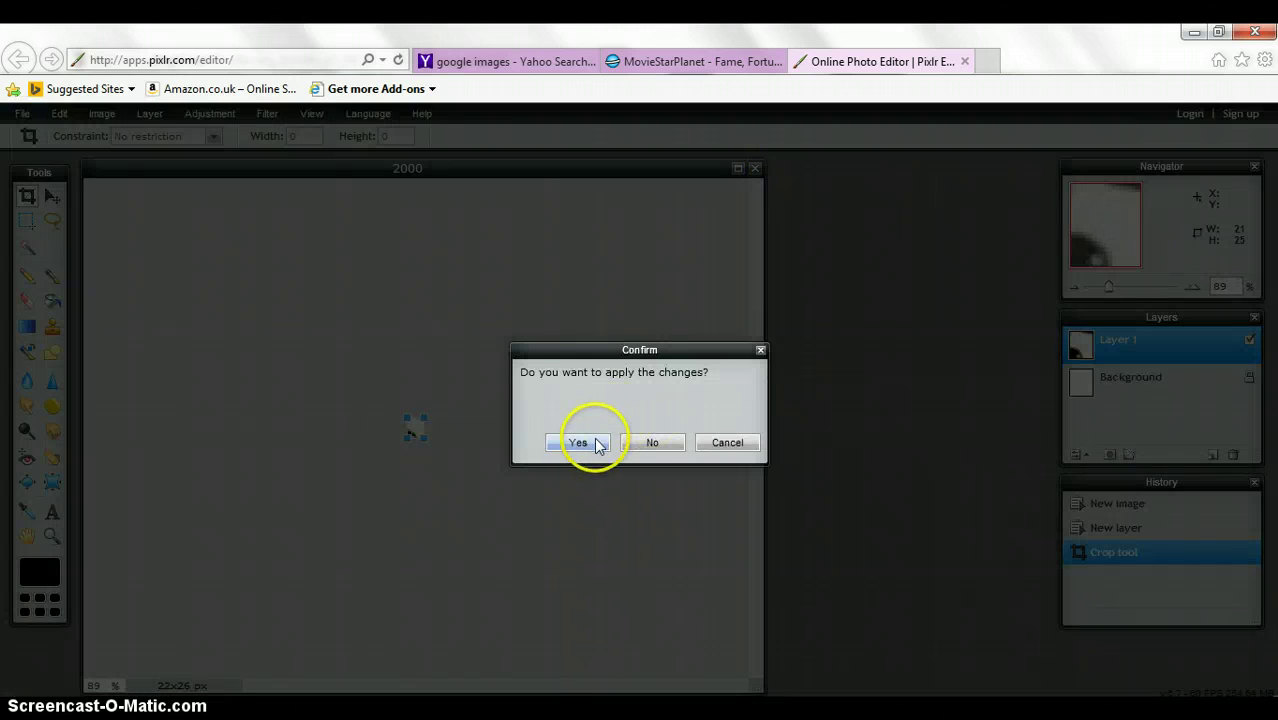
left_click(578, 443)
left_click_drag(409, 417, 410, 420)
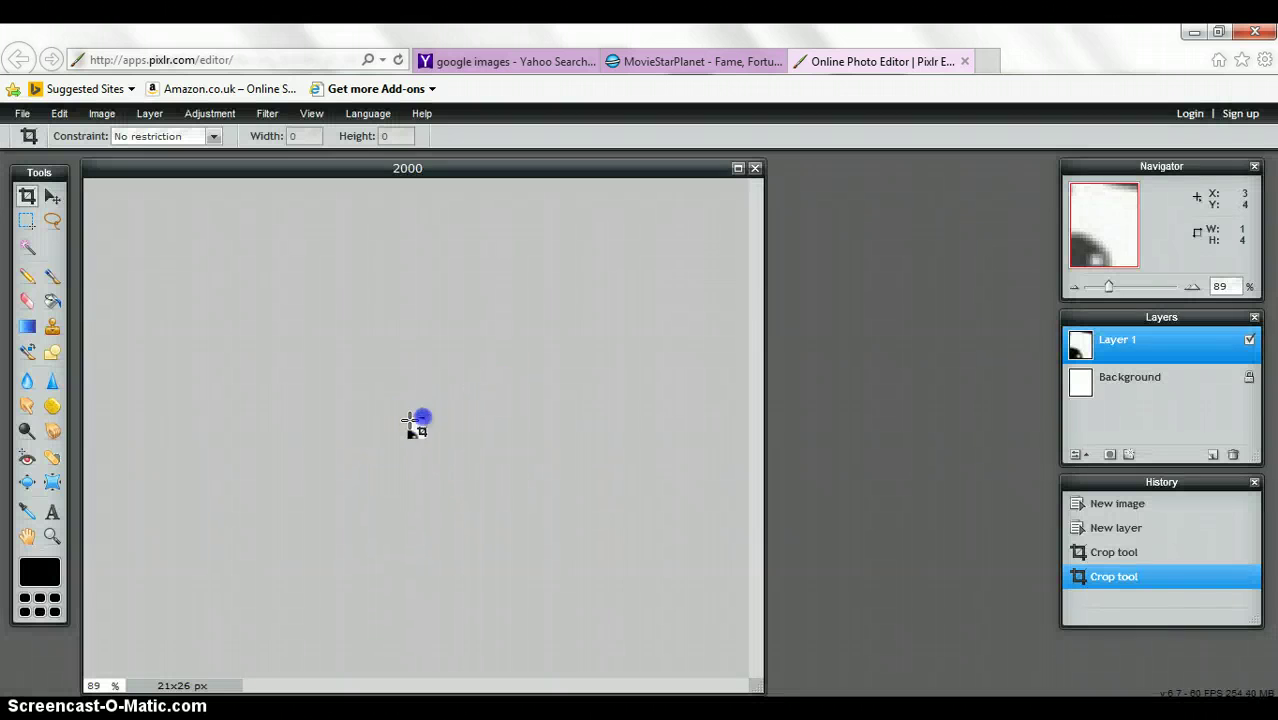
Close the cropped image without saving it and create a new untitled 800 x 600 image.
left_click(755, 168)
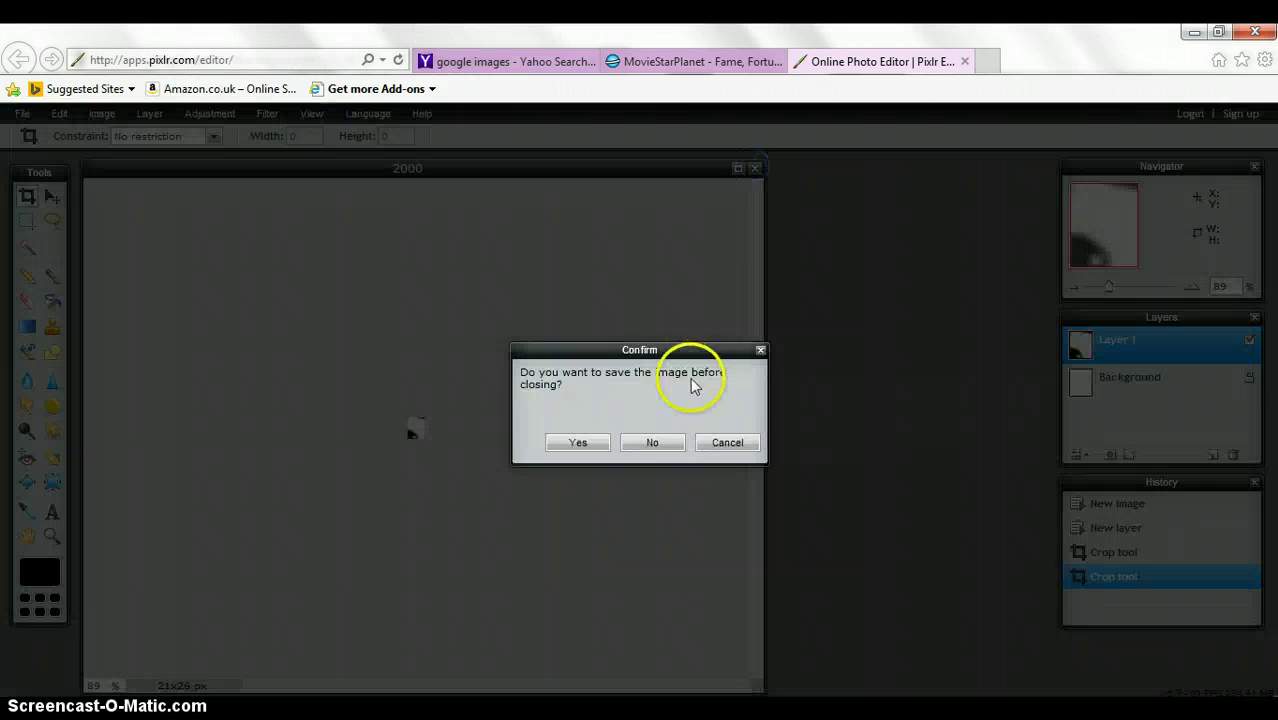
left_click(666, 443)
left_click(650, 345)
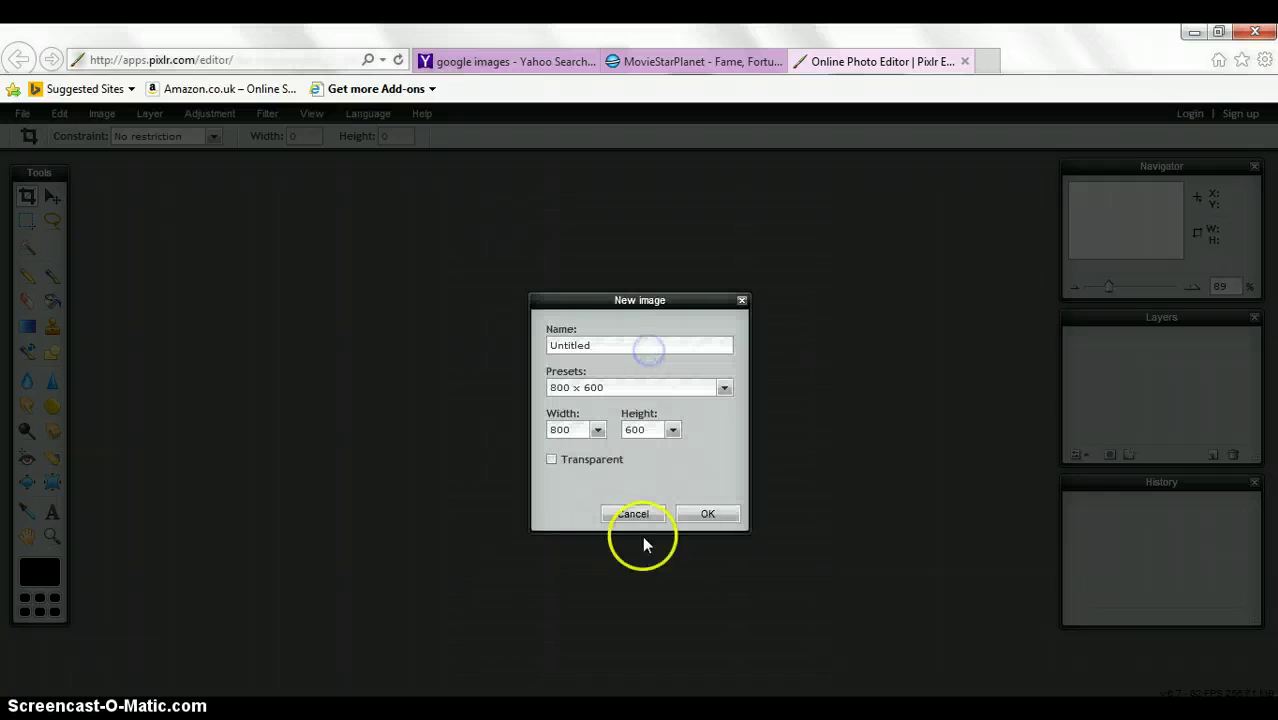
left_click(698, 512)
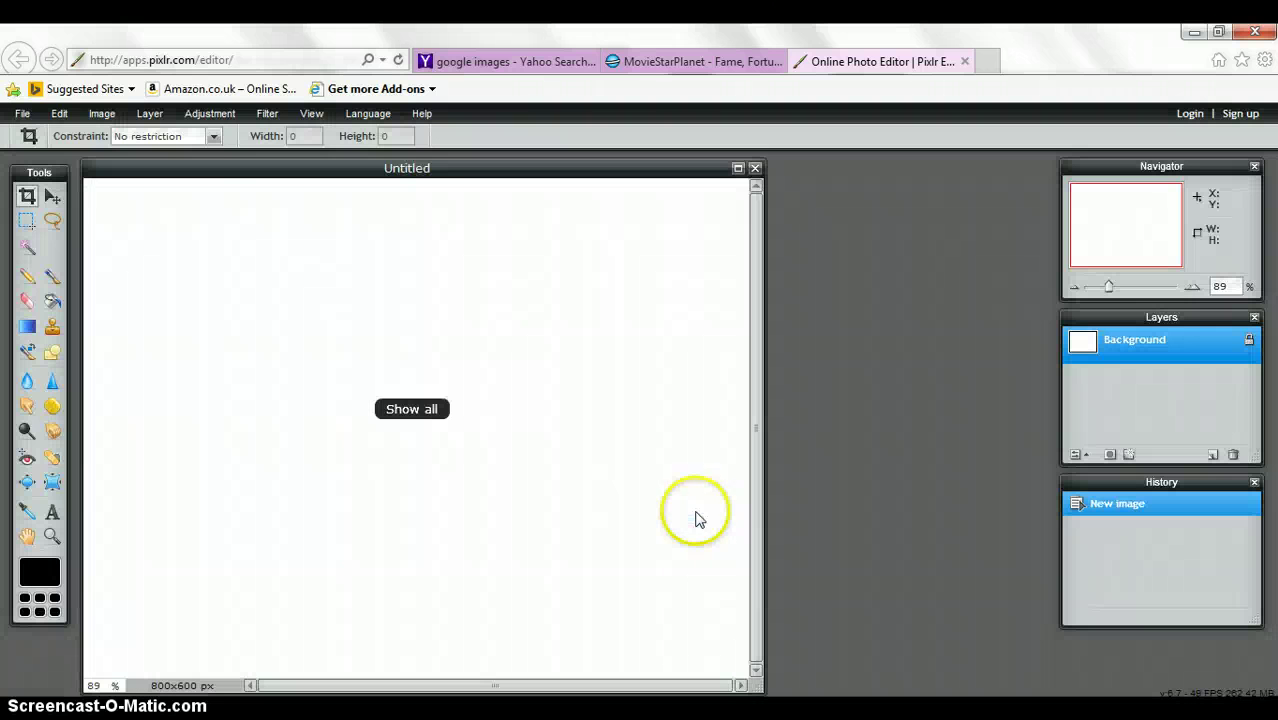
Add the bow bow picture from the Pictures library to the blank image as a new layer.
left_click(163, 118)
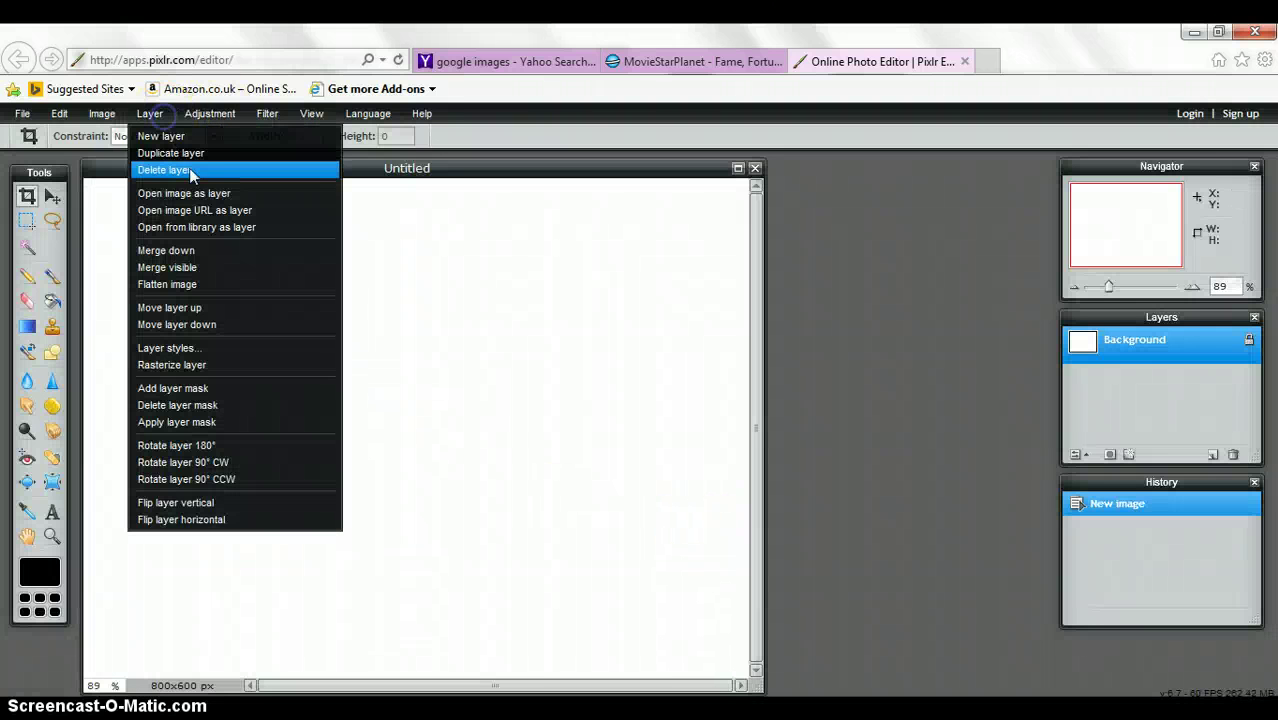
left_click(193, 194)
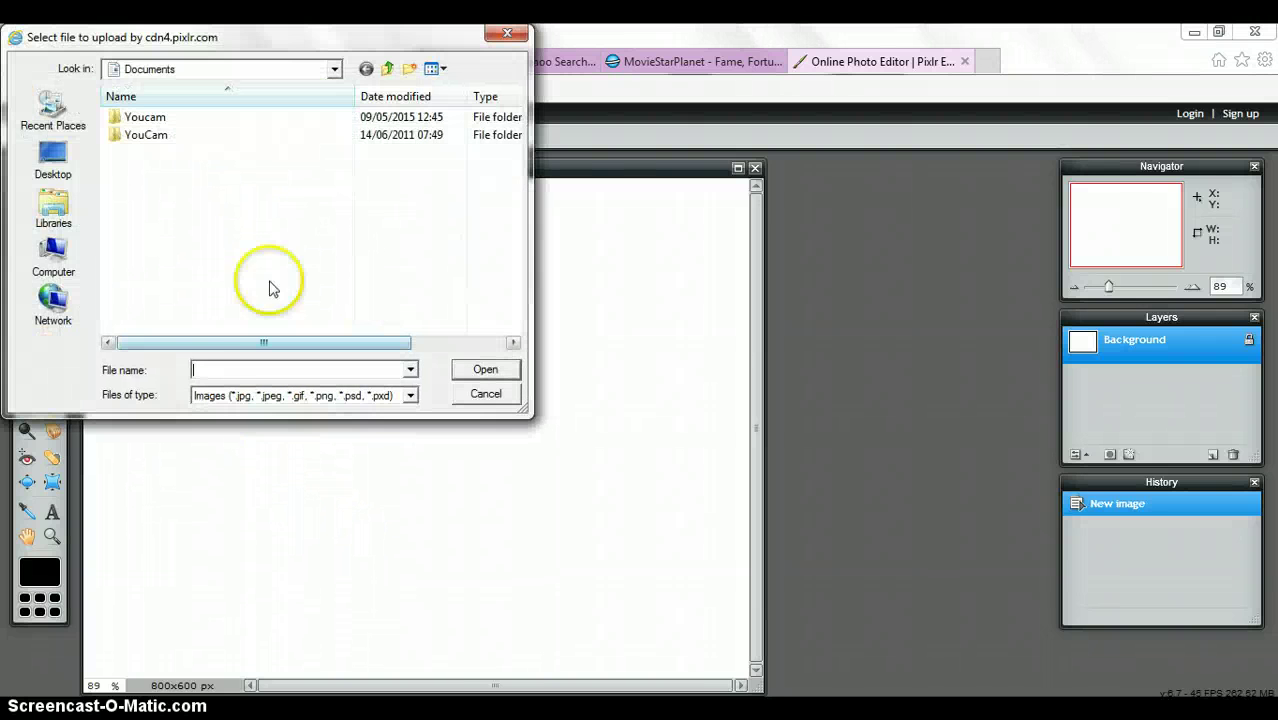
left_click(68, 230)
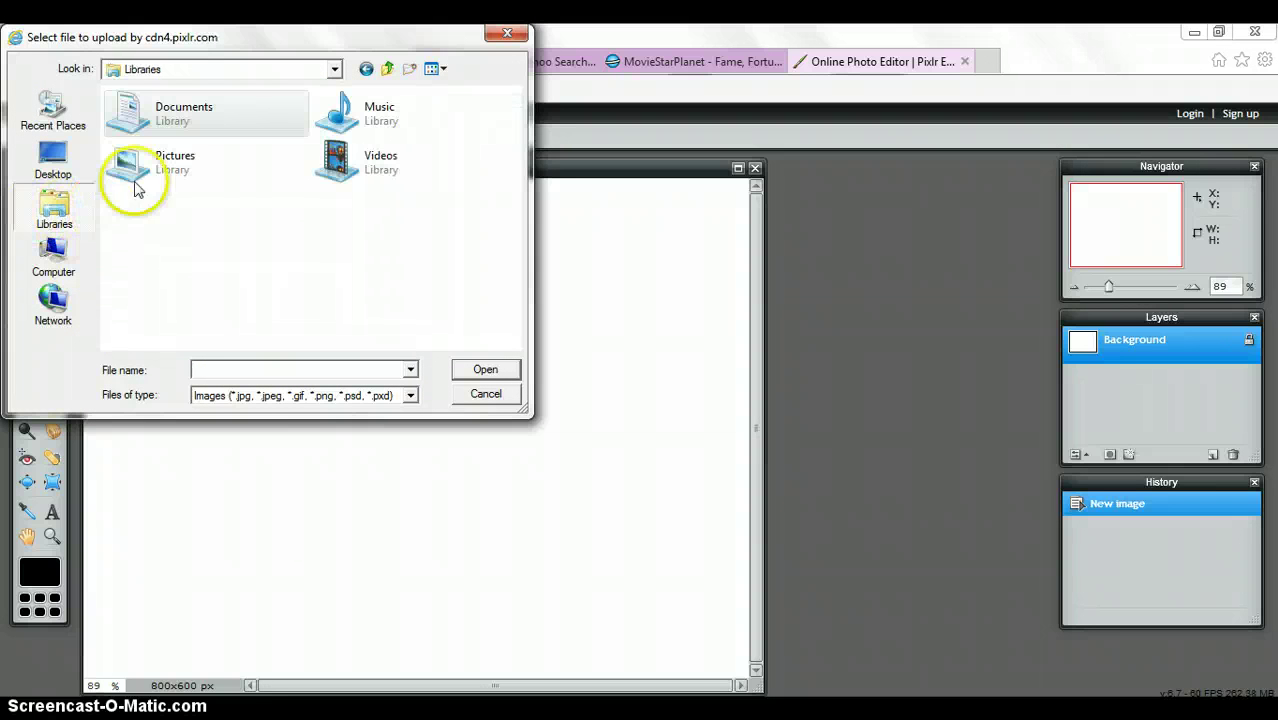
left_click(130, 165)
double_click(155, 170)
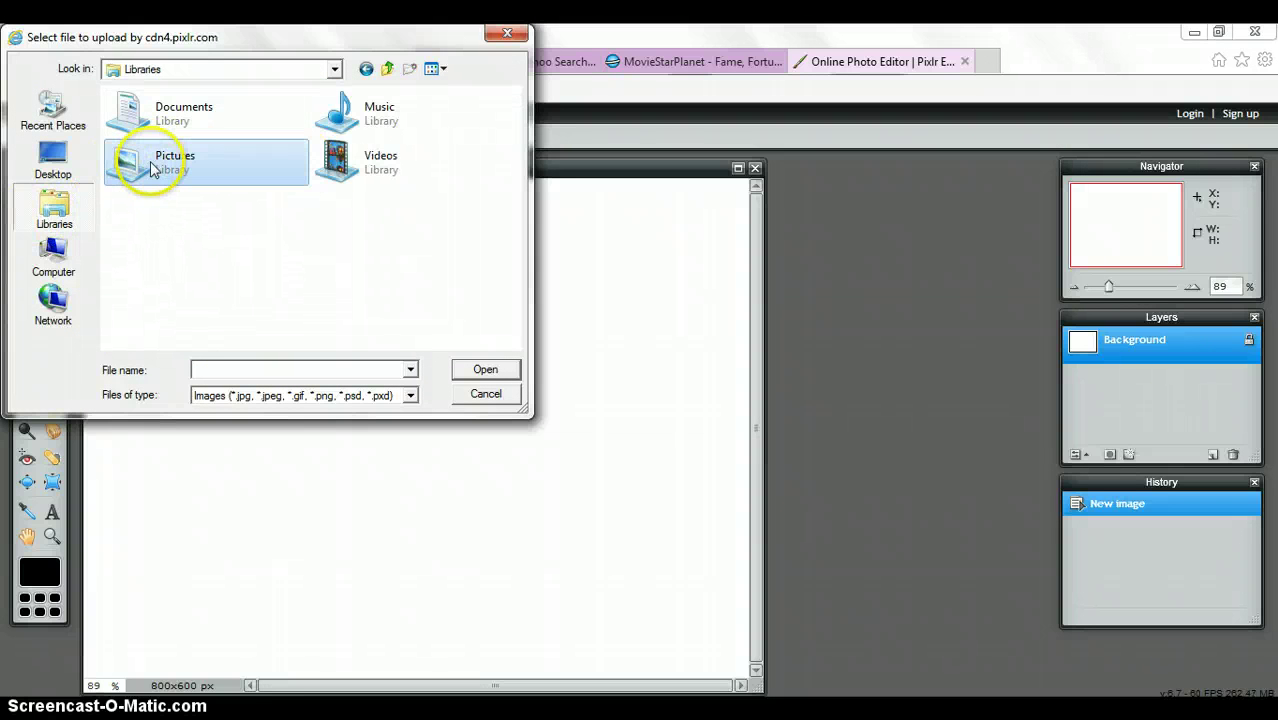
left_click(268, 277)
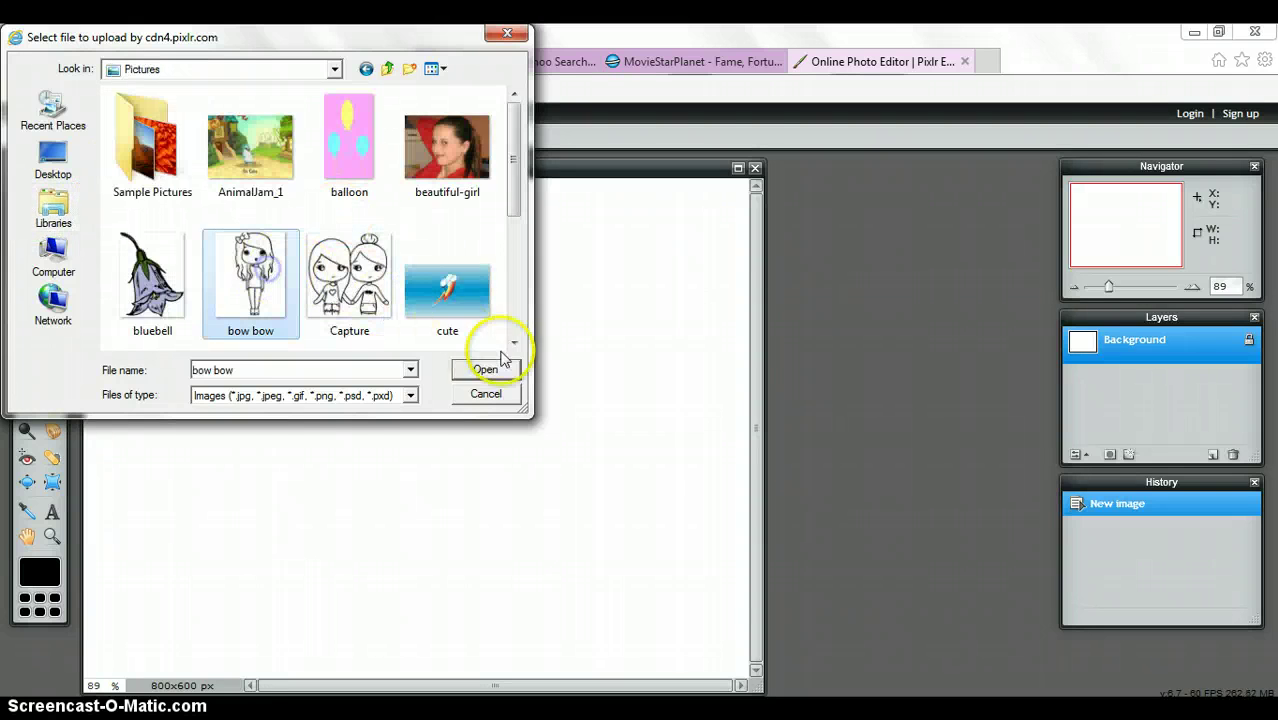
left_click(495, 369)
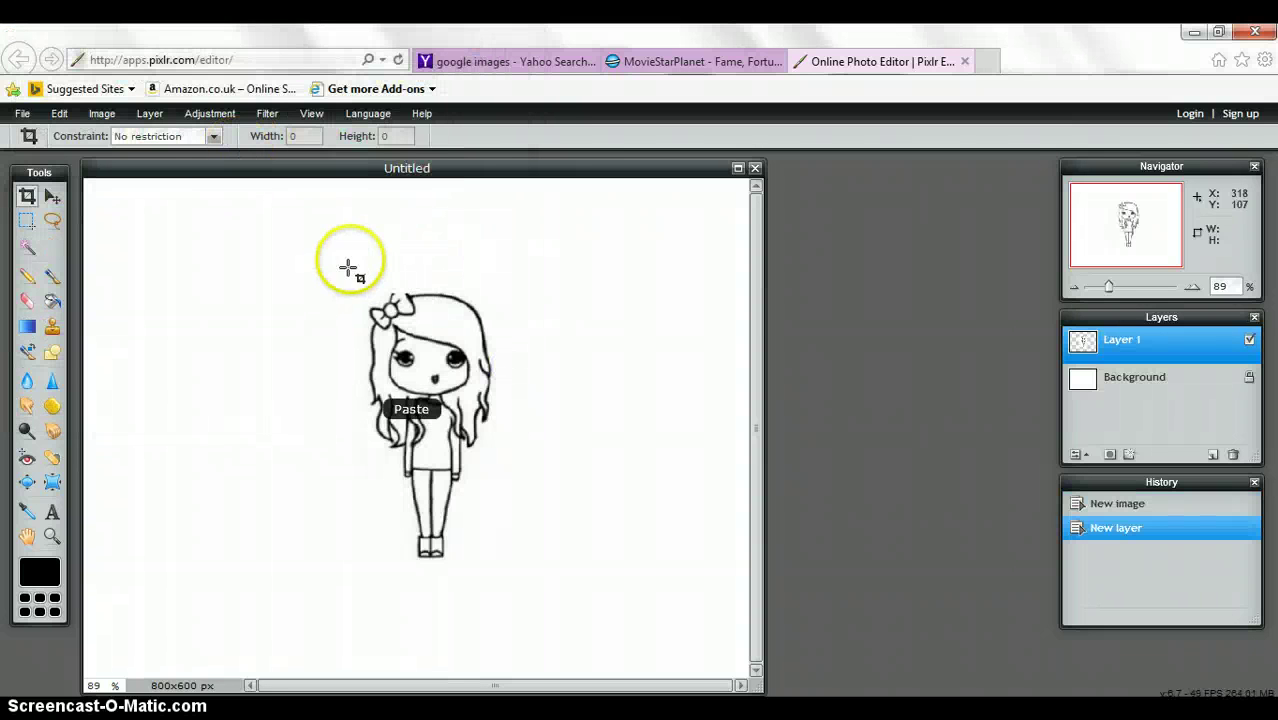
Enlarge the girl drawing on its layer around its centre with Free transform and apply the change.
left_click(59, 113)
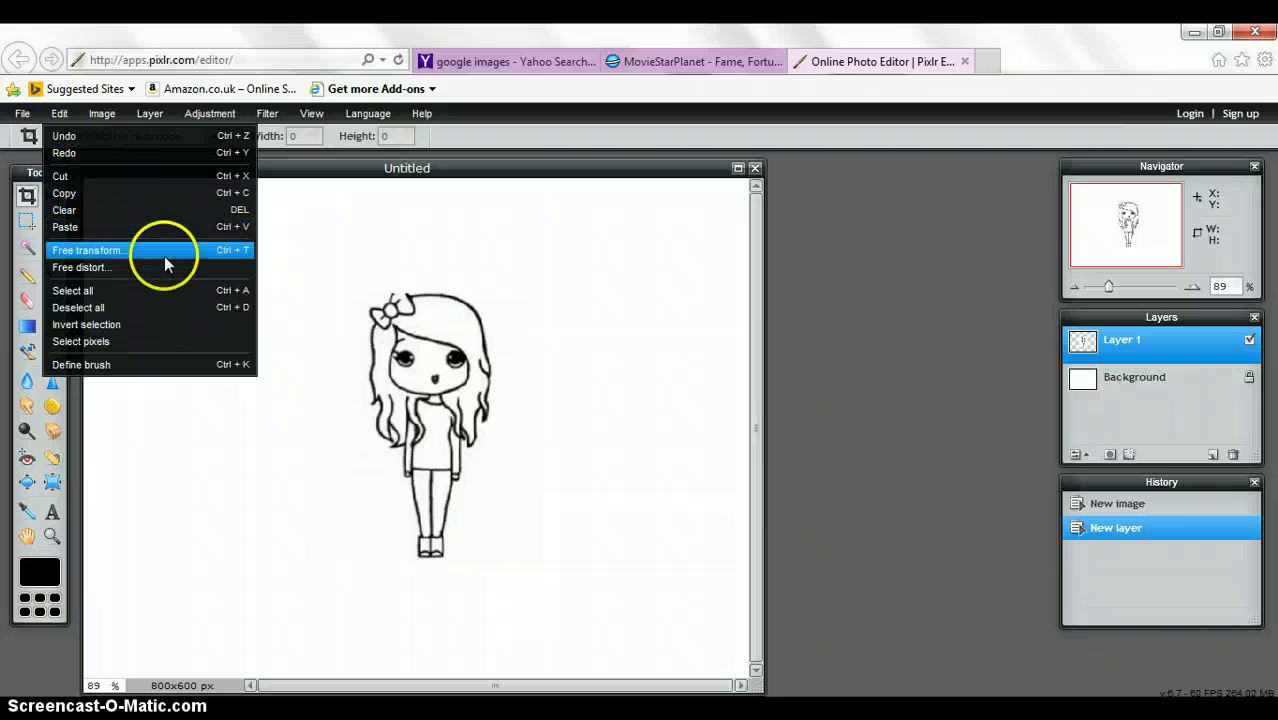
left_click(128, 250)
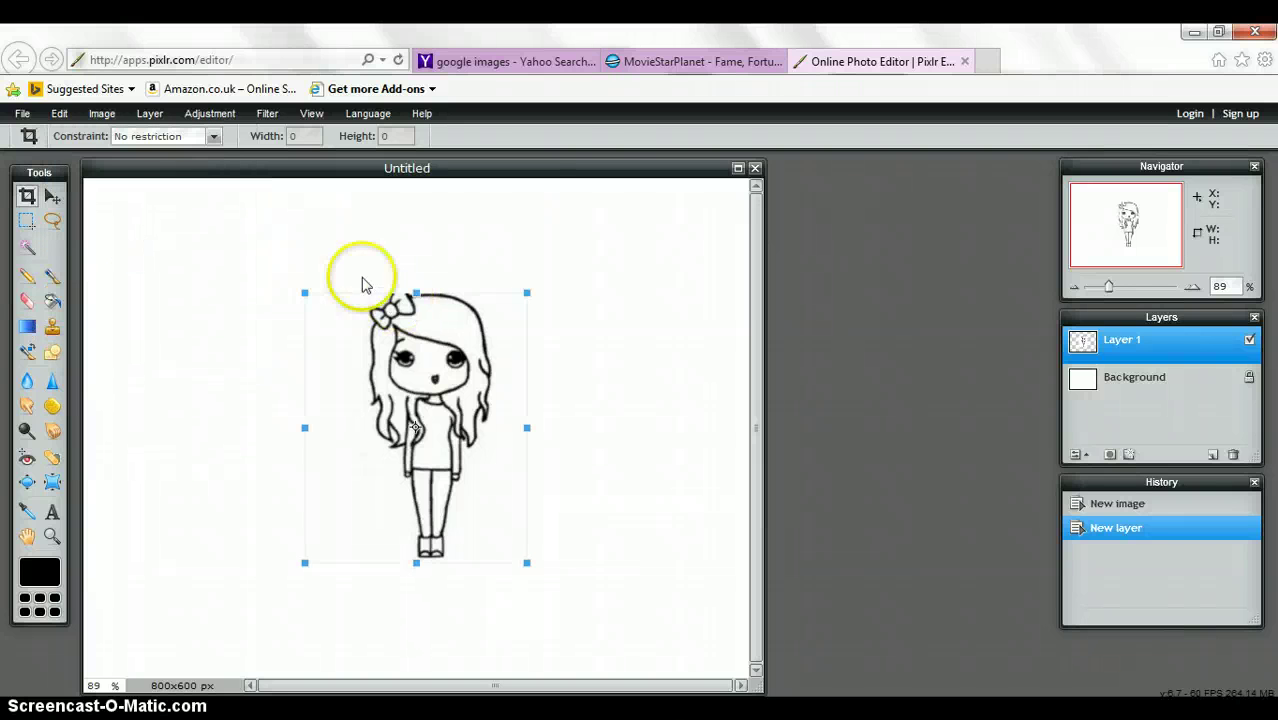
mouse_move(305, 293)
left_mouse_down()
mouse_move(285, 291)
mouse_move(266, 254)
left_mouse_up()
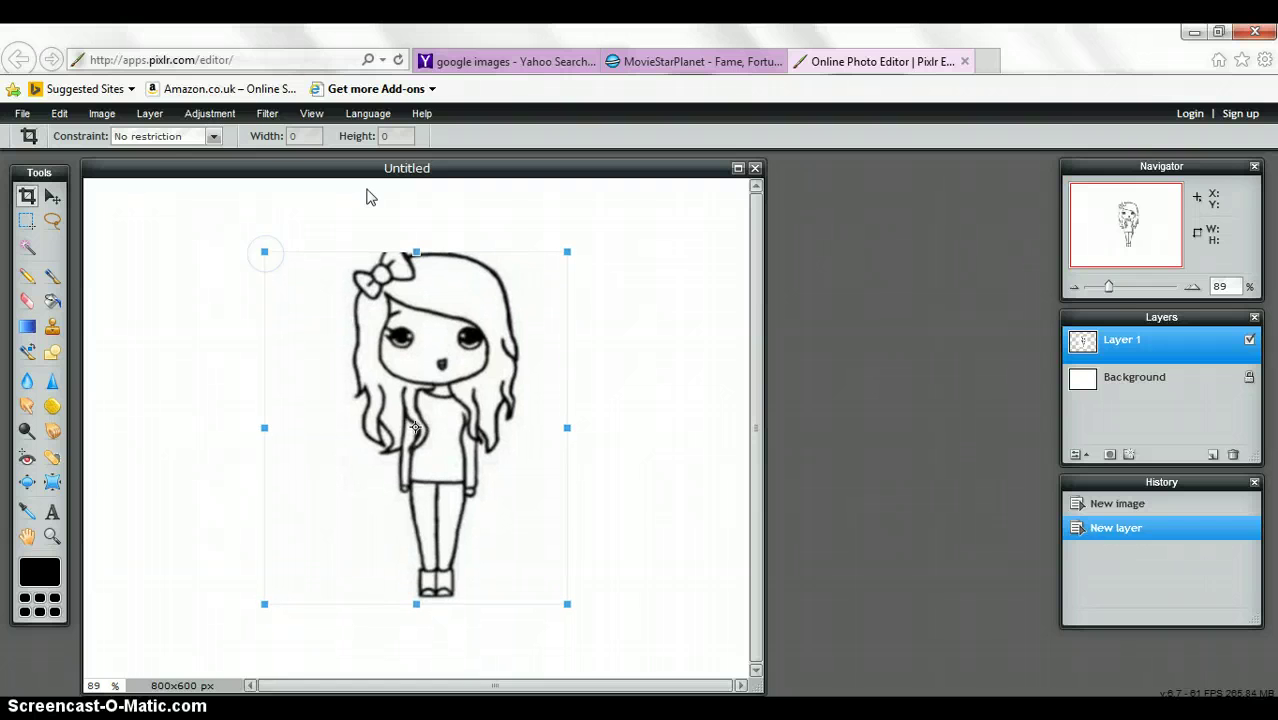
left_click(116, 314)
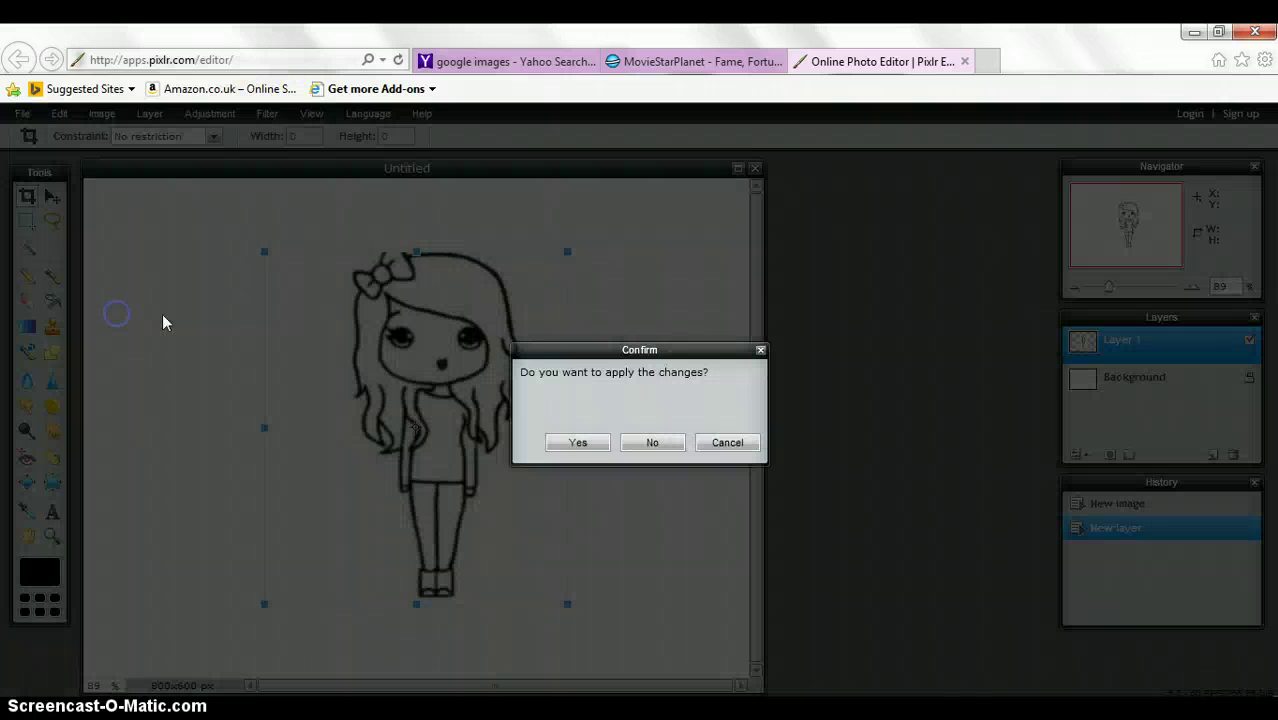
left_click(578, 442)
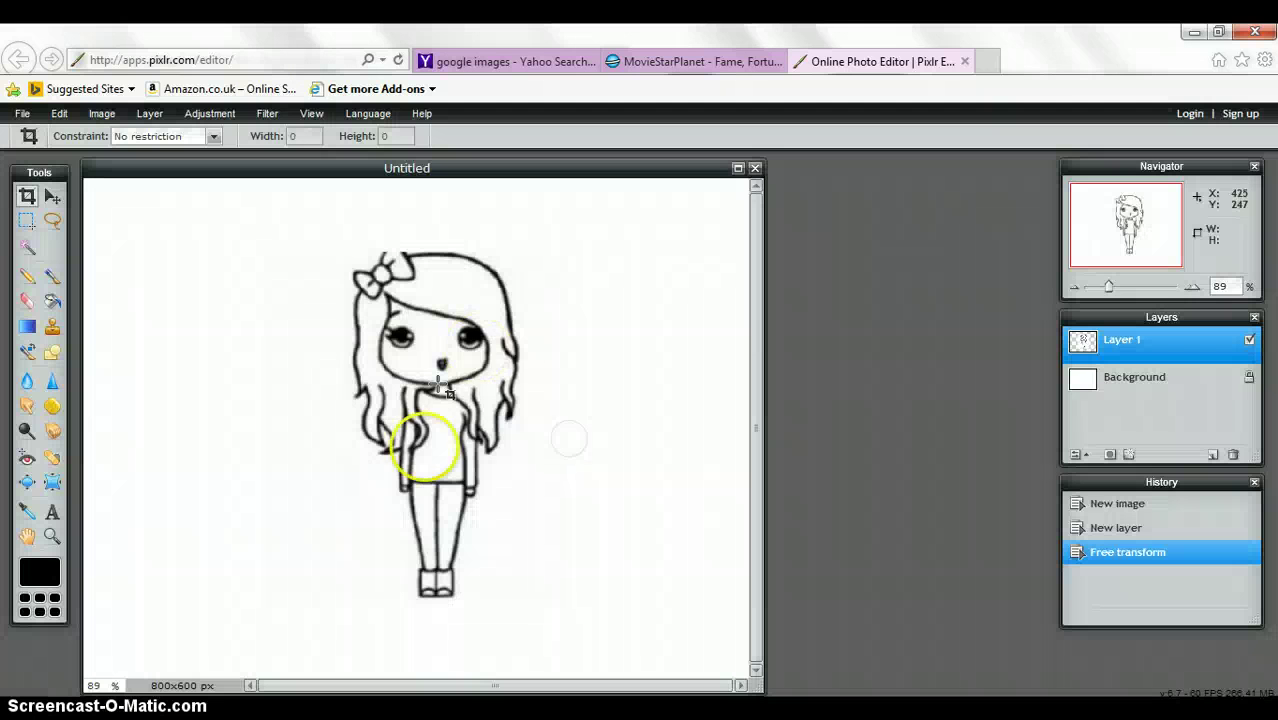
Fill the girl's hair on both sides of the face with dark brown 663300 using the Paint bucket tool.
left_click(54, 303)
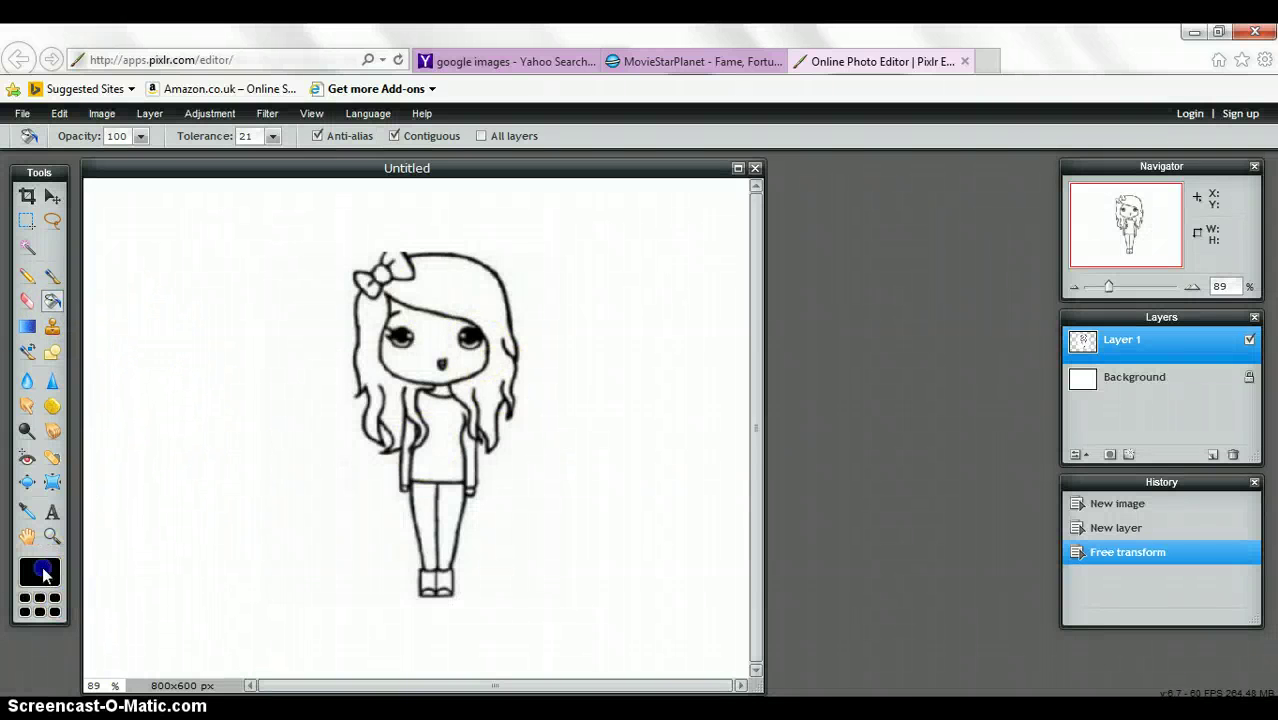
left_click(40, 572)
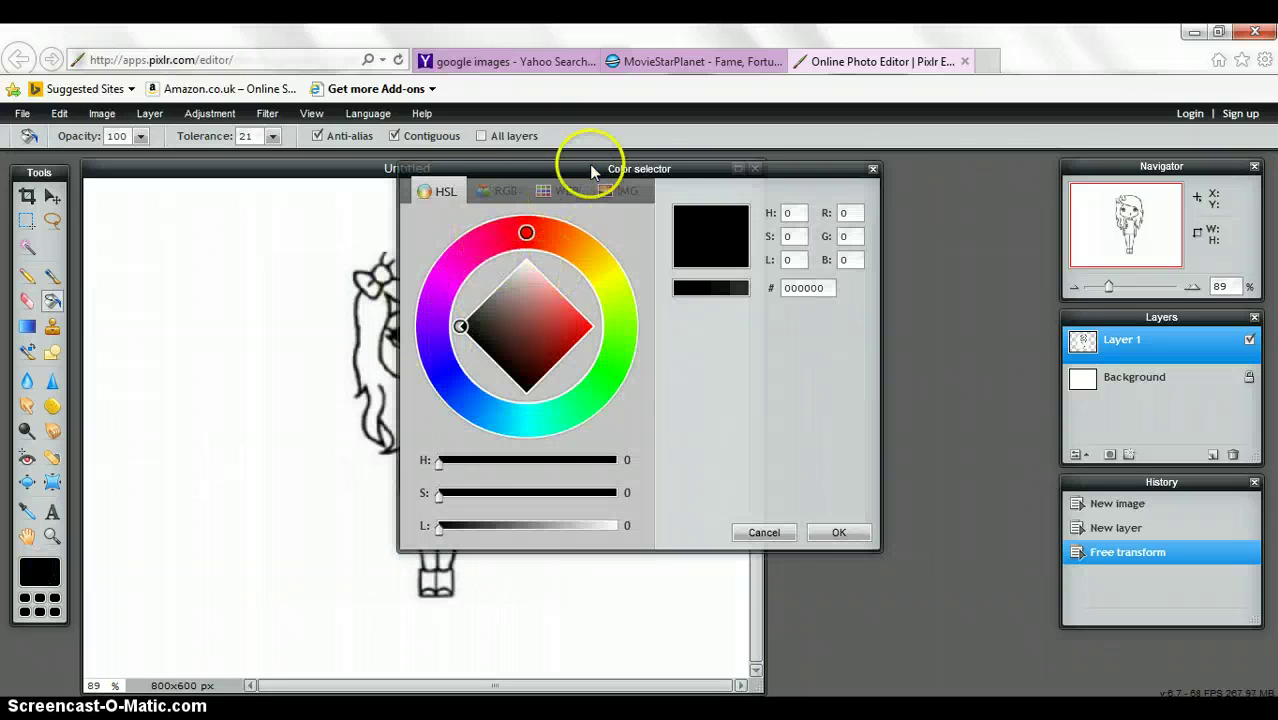
left_click(562, 190)
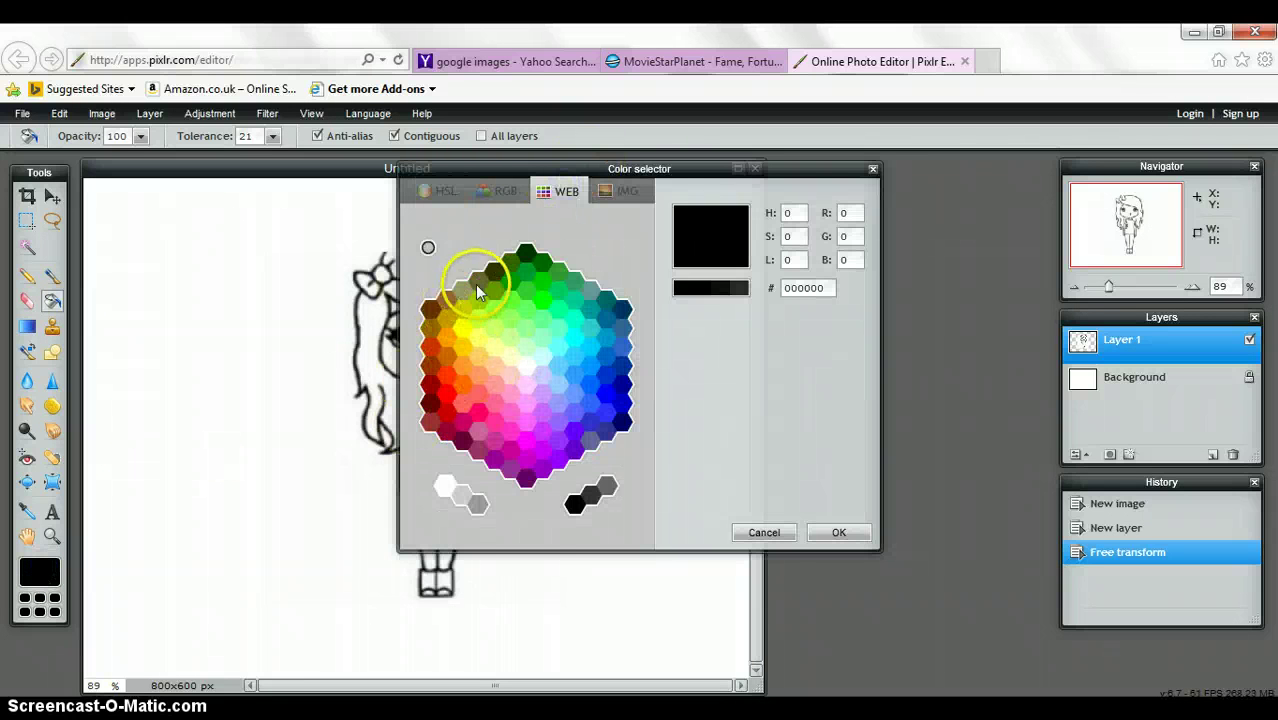
left_click(427, 312)
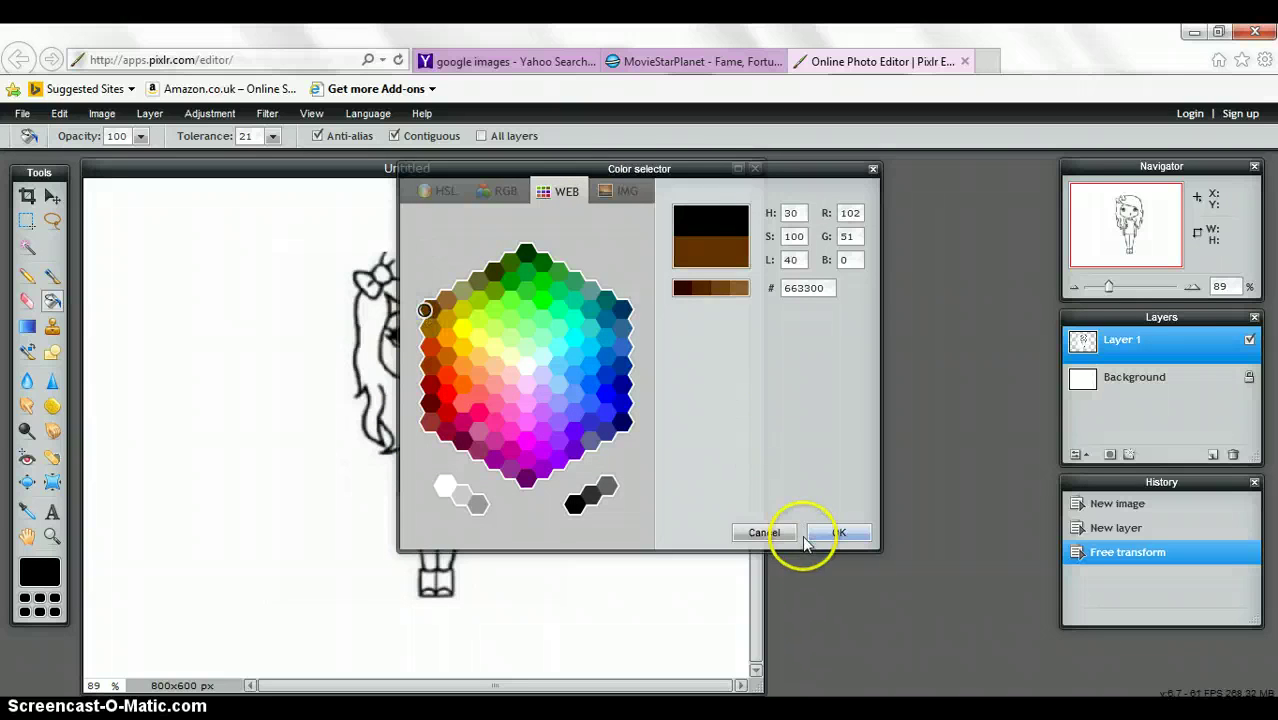
left_click(839, 532)
left_click(484, 301)
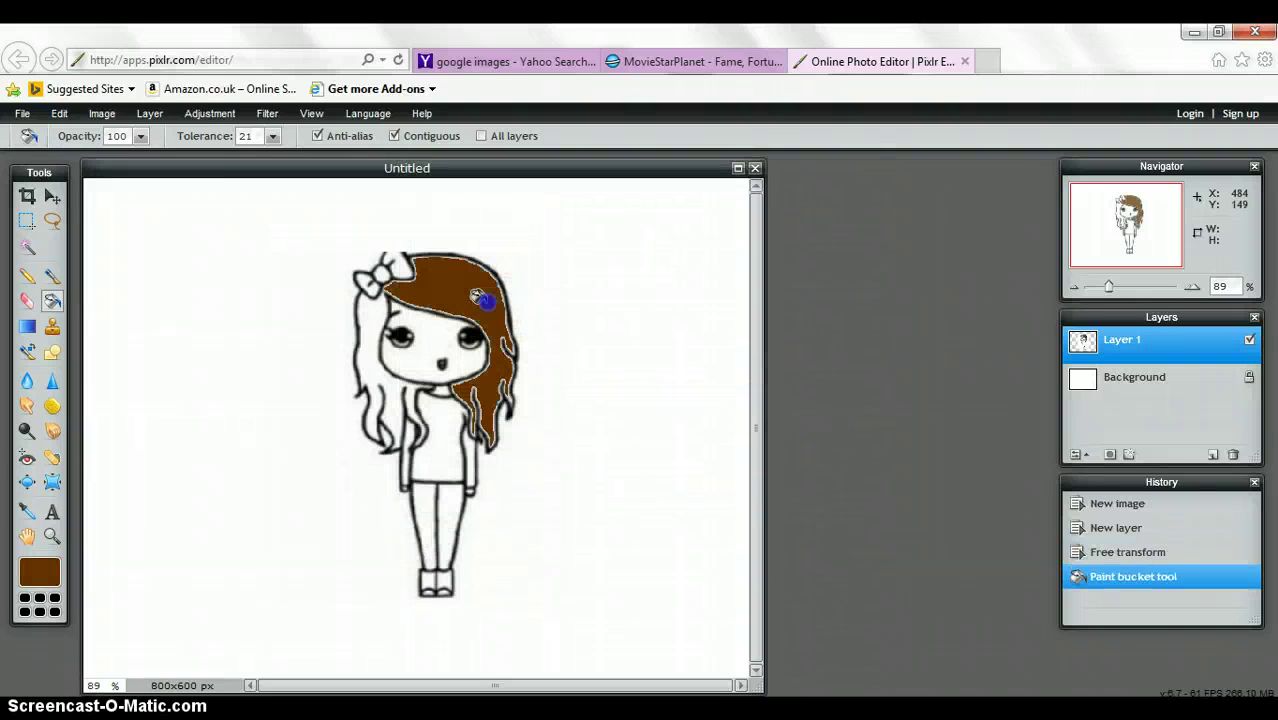
left_click(368, 322)
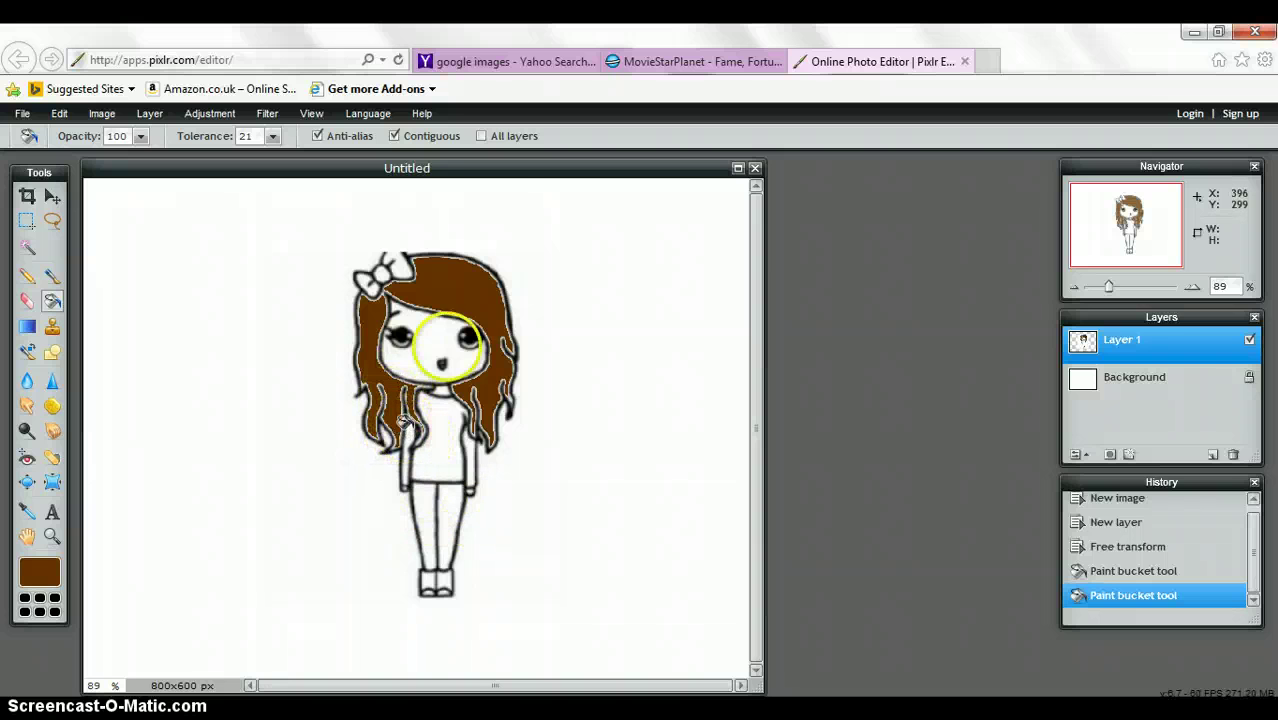
Fill the knot and both loops of the girl's hair bow with red ff0000.
left_click(40, 572)
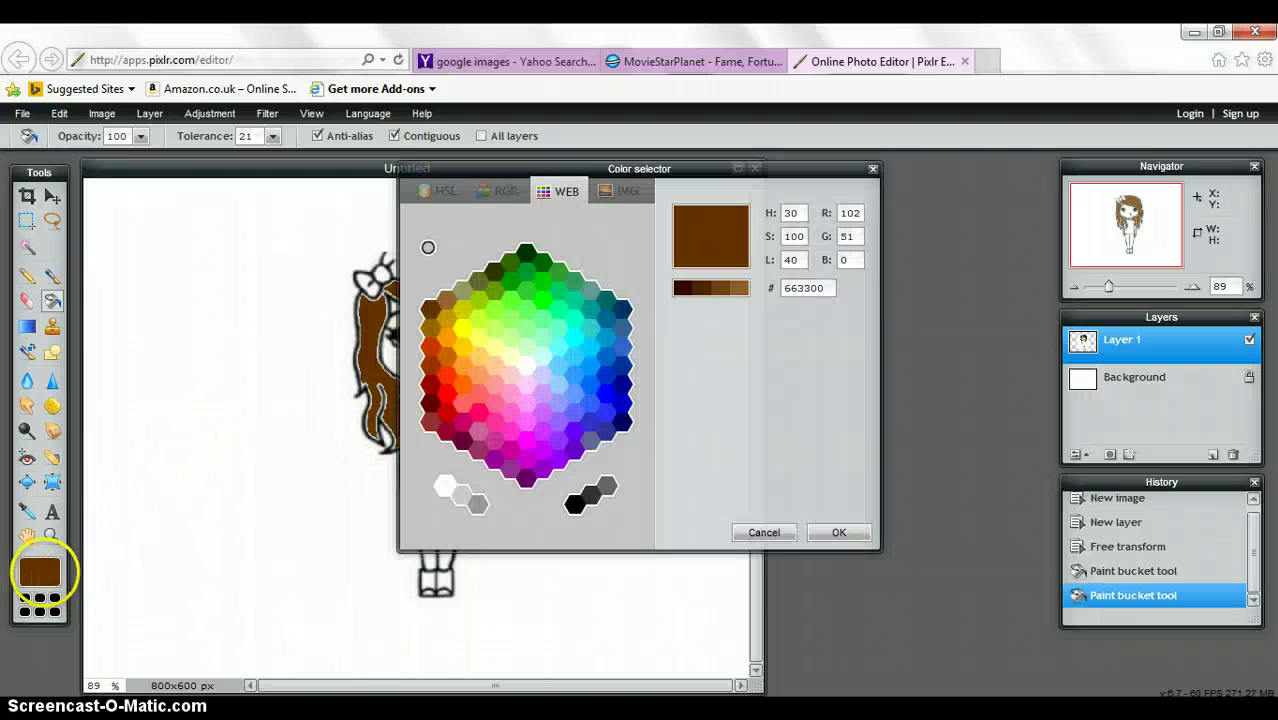
left_click(444, 394)
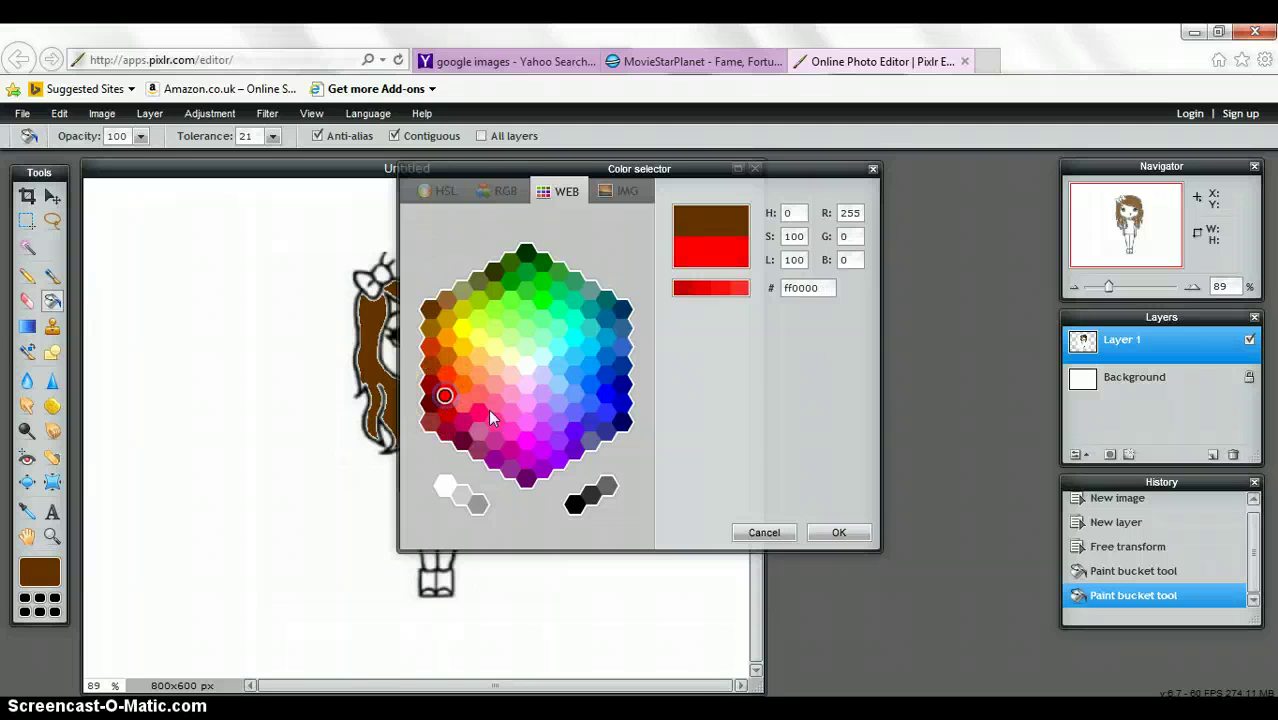
left_click(839, 532)
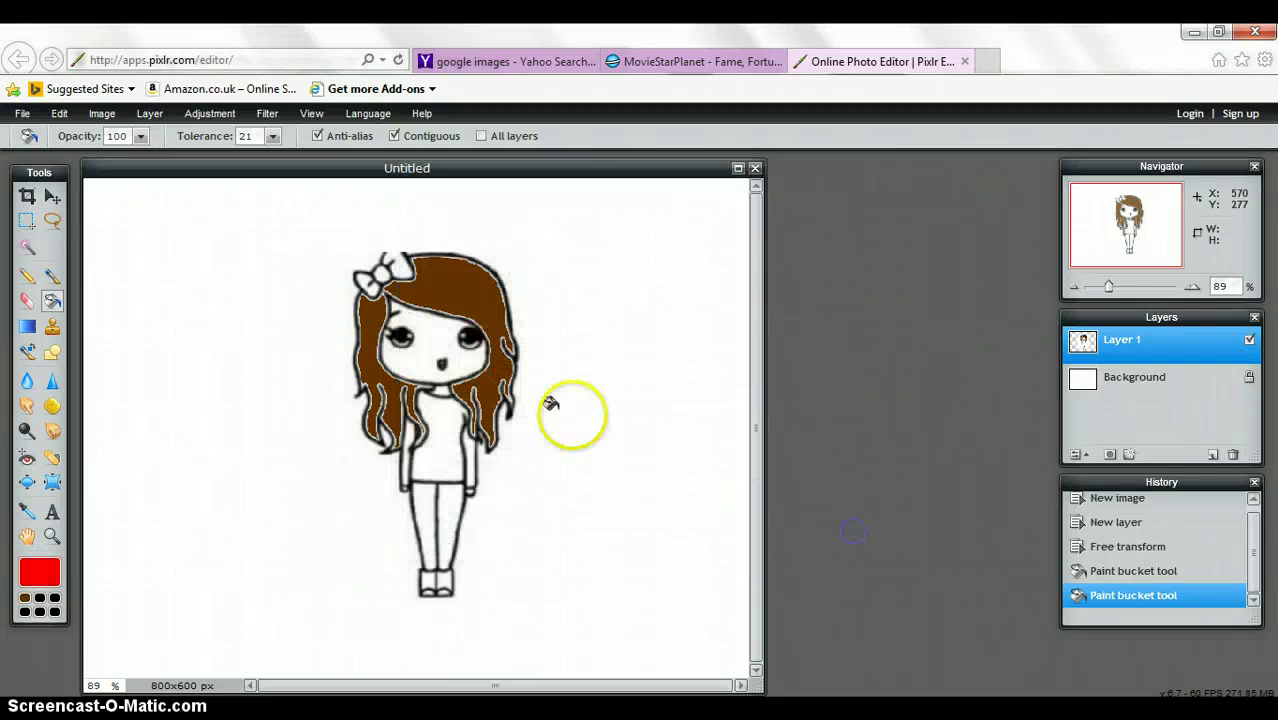
left_click(370, 279)
left_click(376, 270)
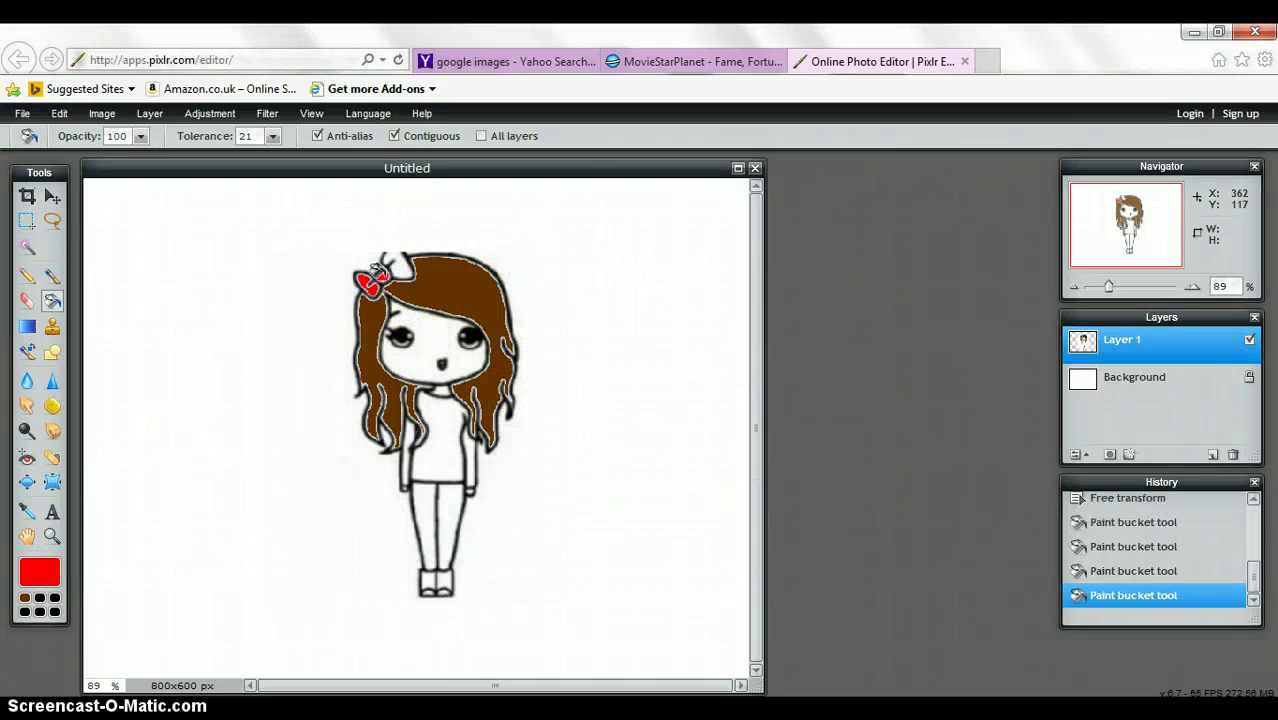
left_click(396, 265)
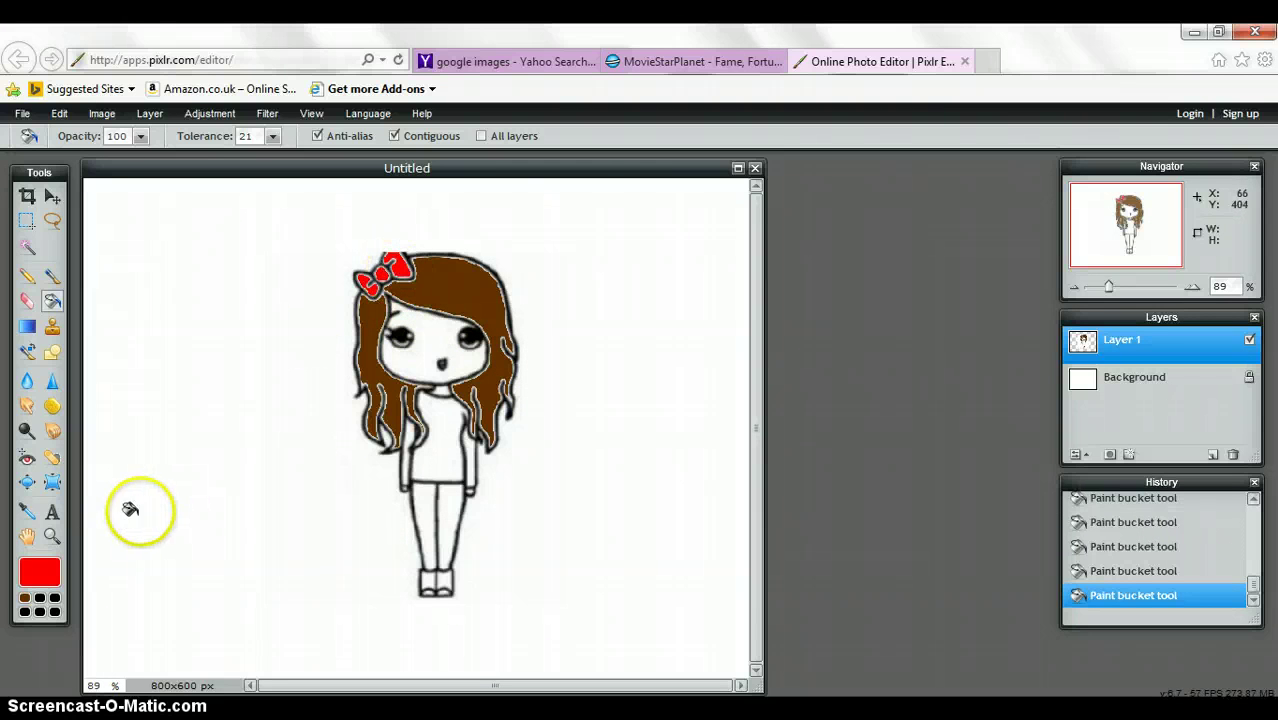
Fill the girl's face, neck and hands with the light pink skin colour ff9999.
left_click(50, 571)
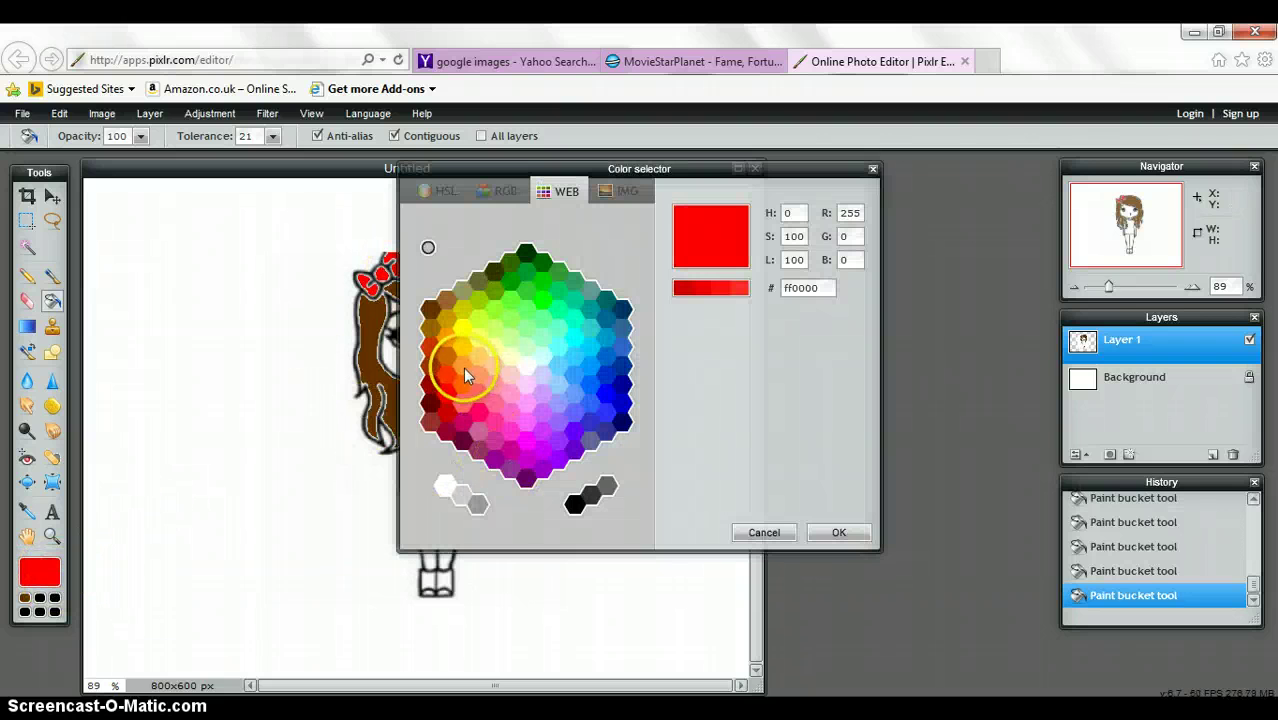
left_click(496, 386)
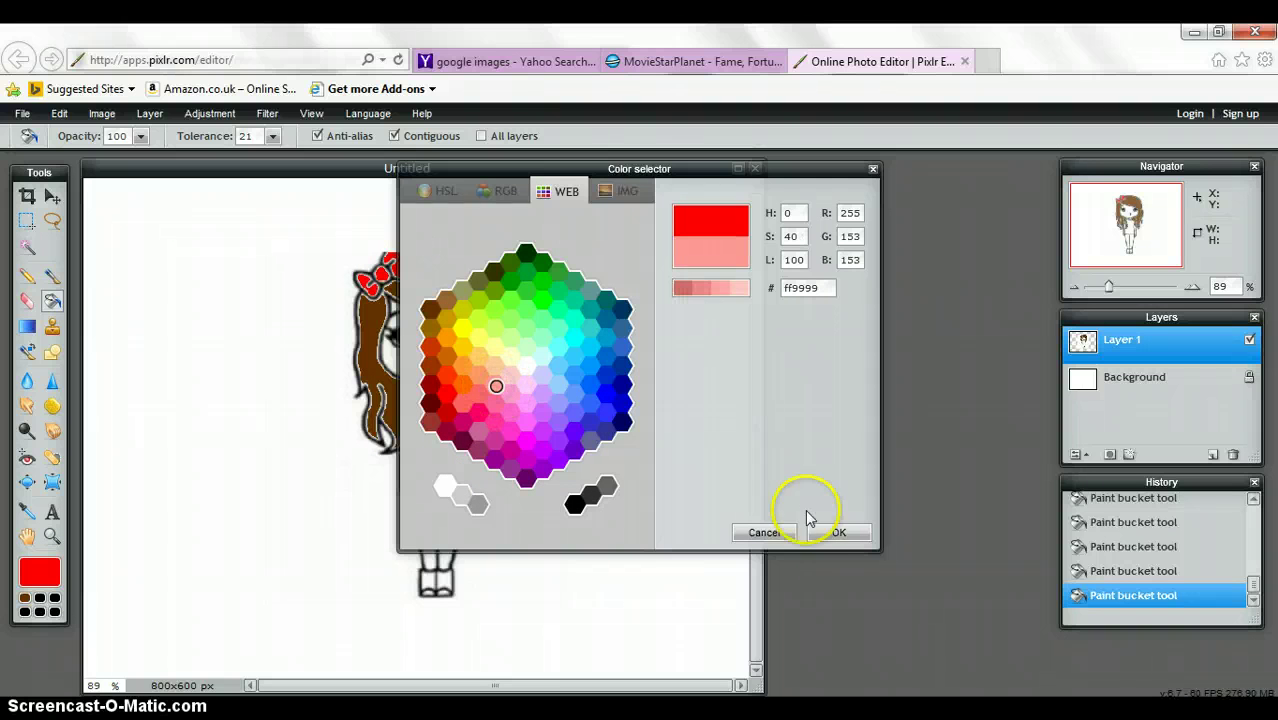
left_click(829, 533)
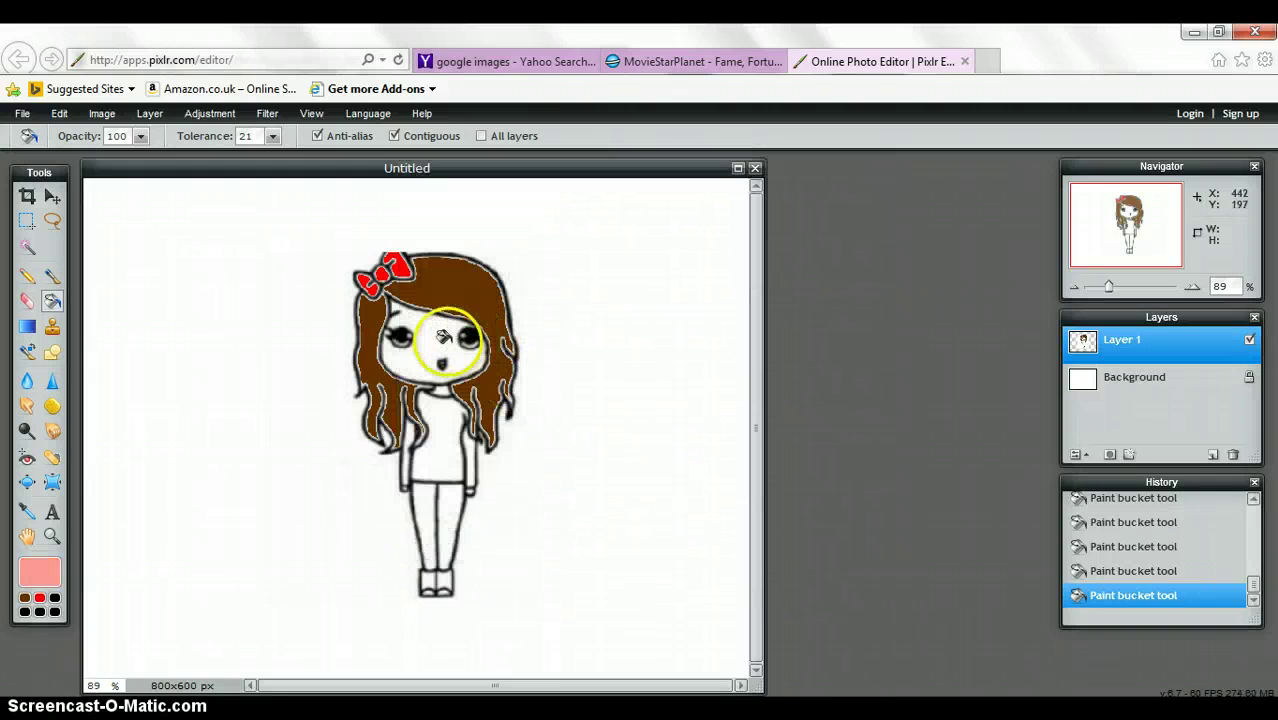
left_click(430, 370)
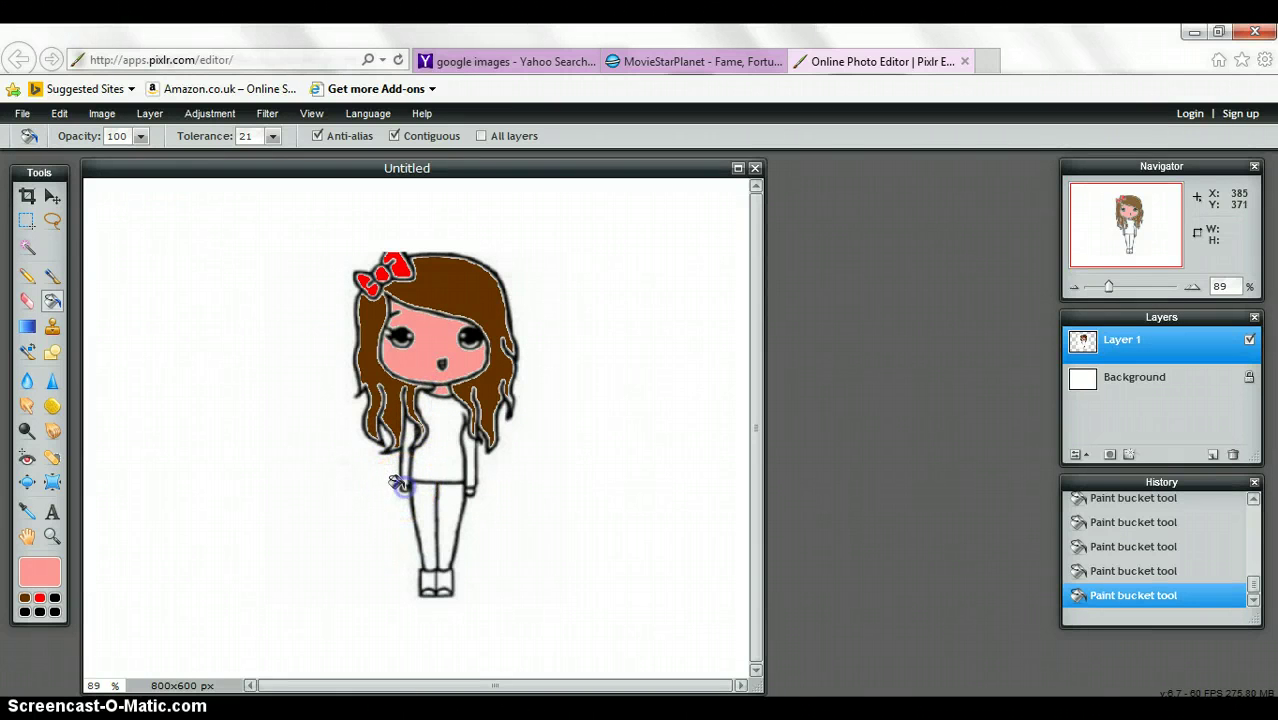
left_click(458, 484)
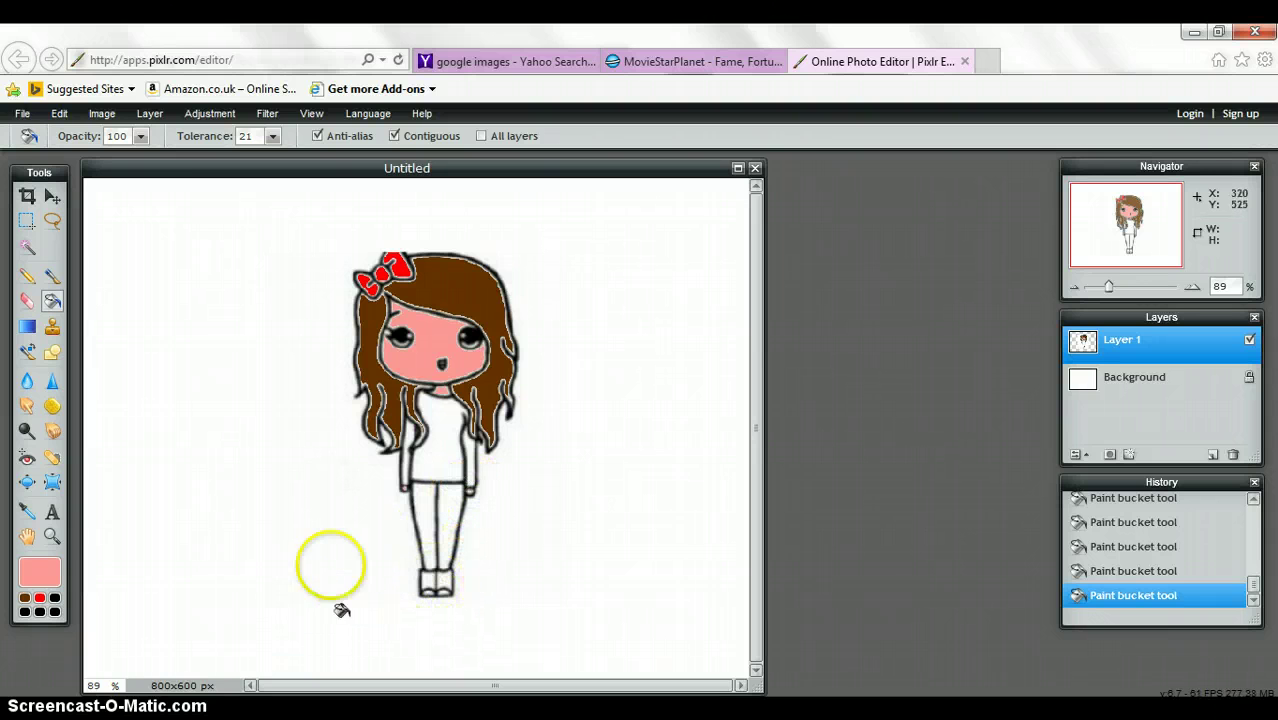
Fill the girl's boots, including the toes, with brown 996600.
left_click(38, 571)
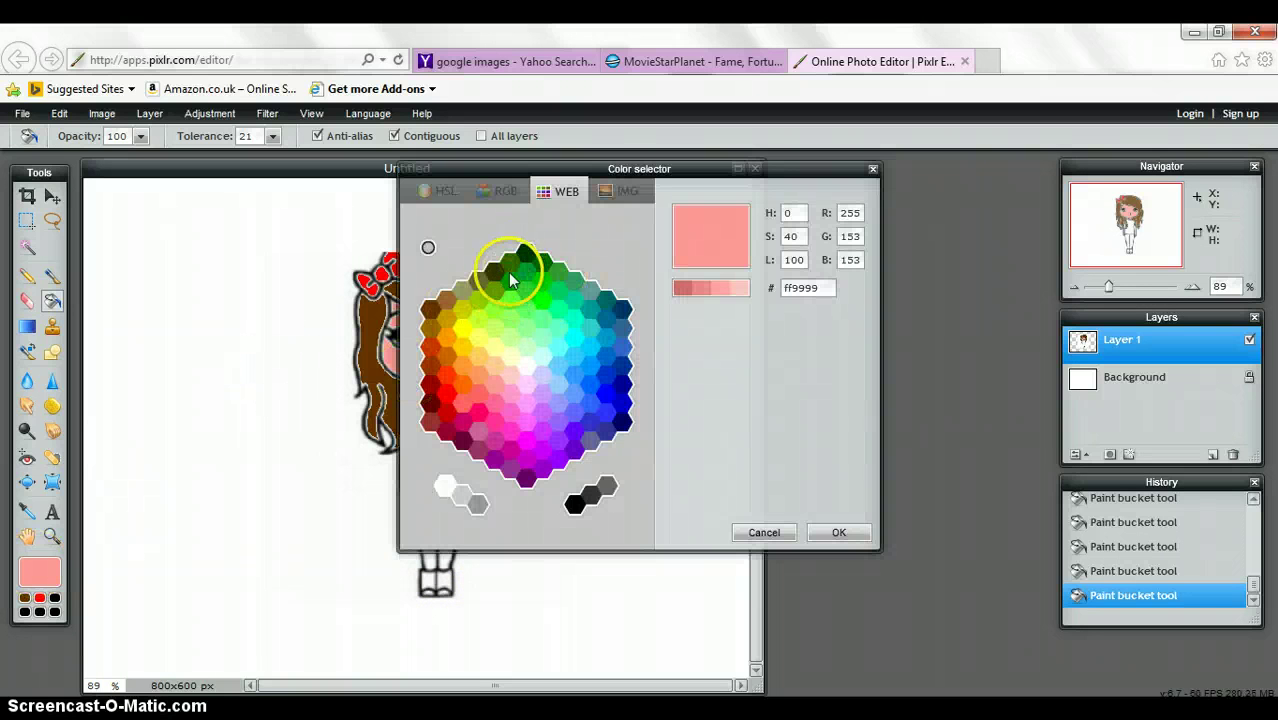
left_click(432, 324)
left_click(838, 533)
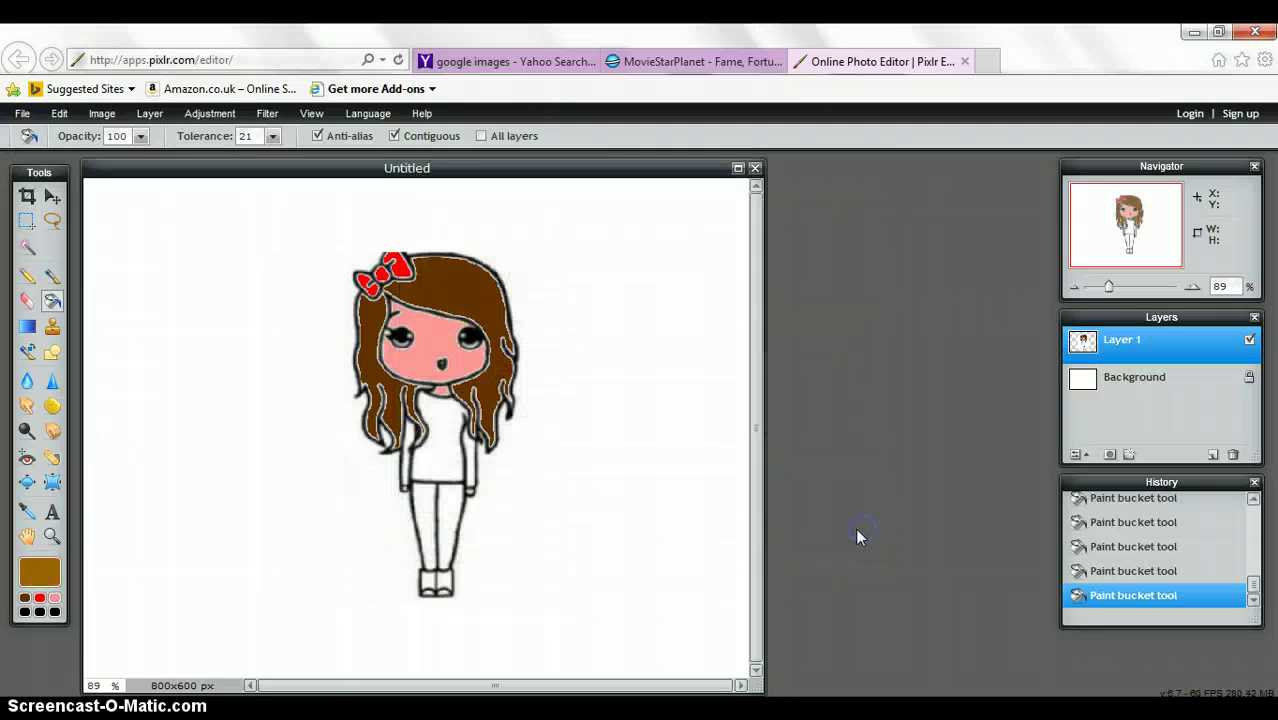
left_click(424, 576)
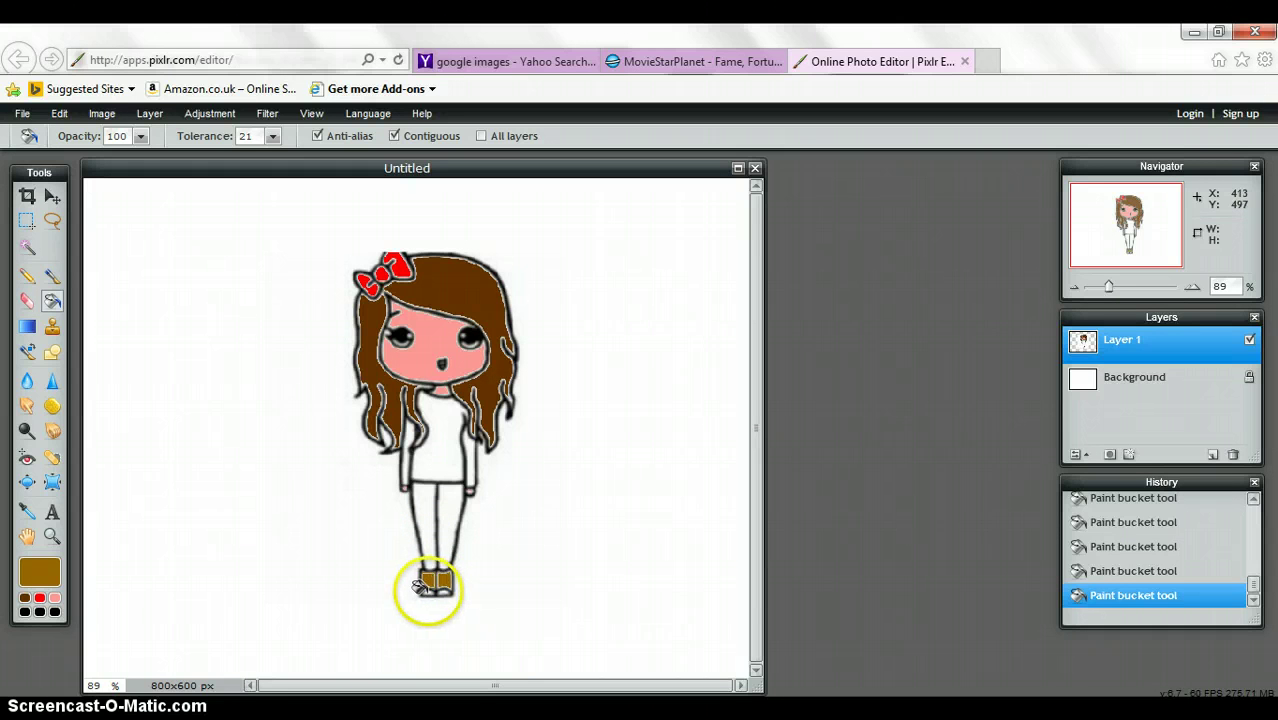
left_click(425, 590)
Fill the girl's top and its two sleeves with red ff0000.
left_click(48, 573)
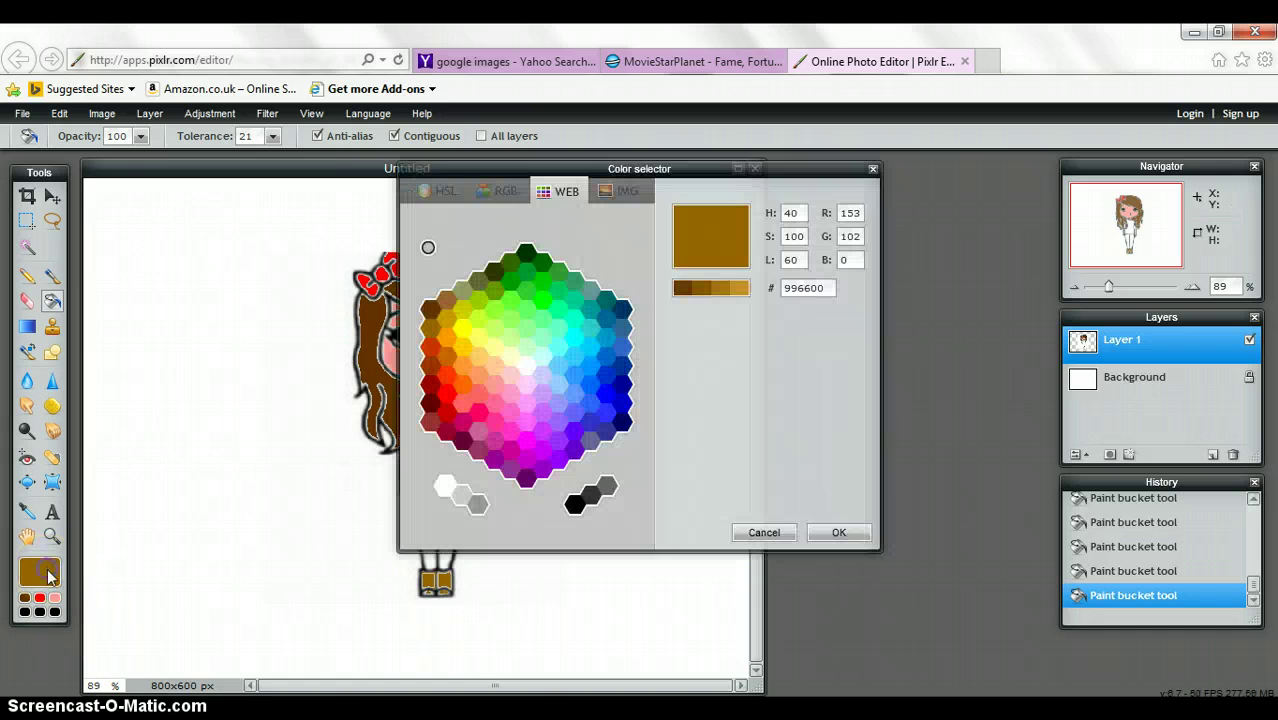
left_click(444, 392)
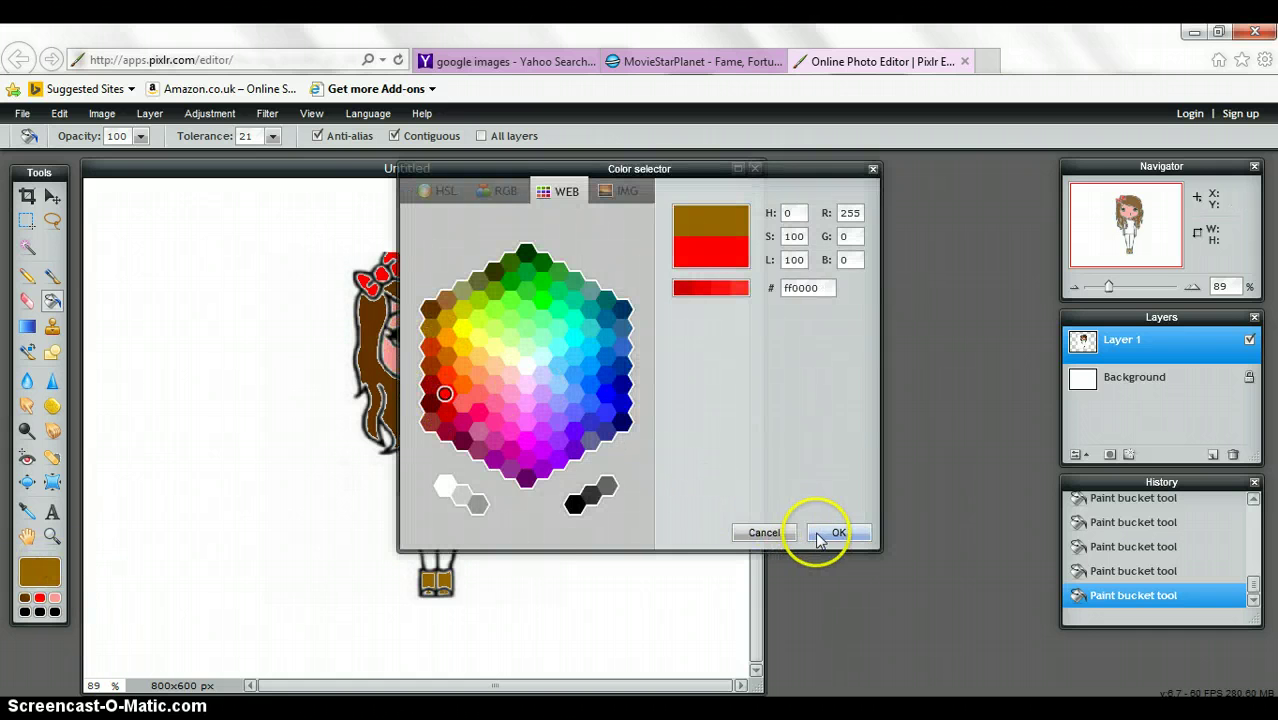
left_click(820, 532)
left_click(447, 441)
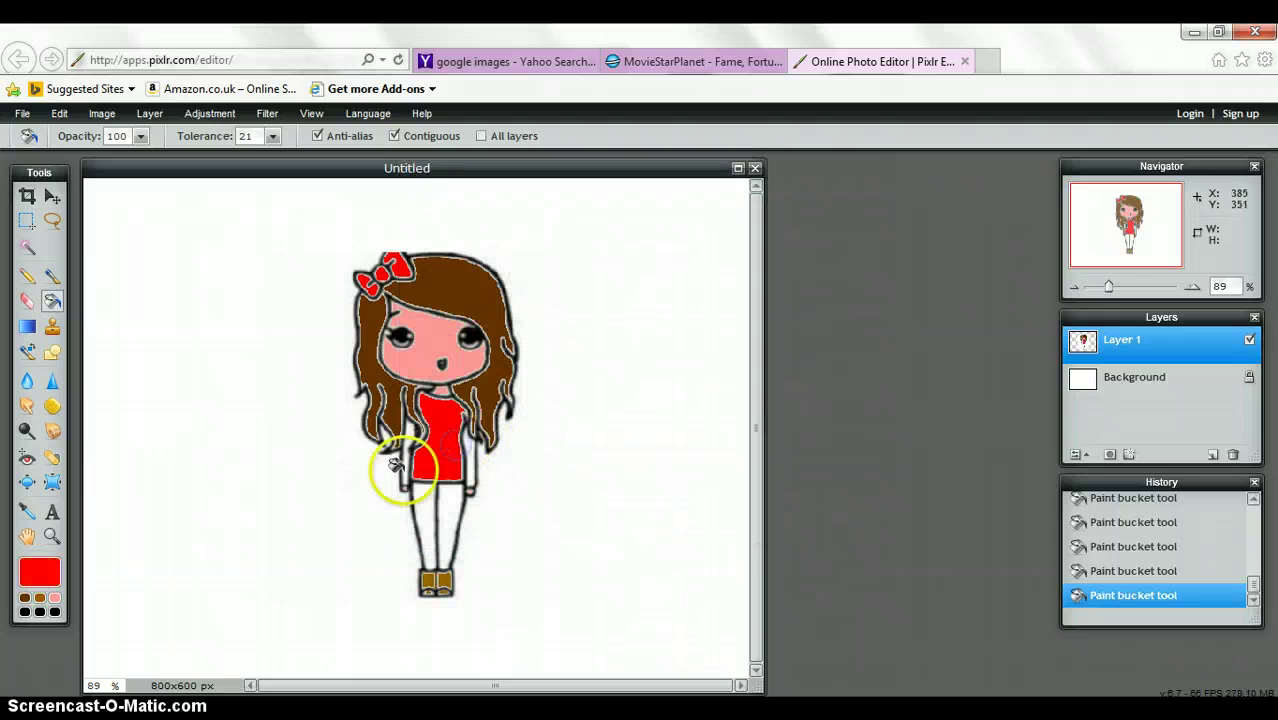
left_click(397, 462)
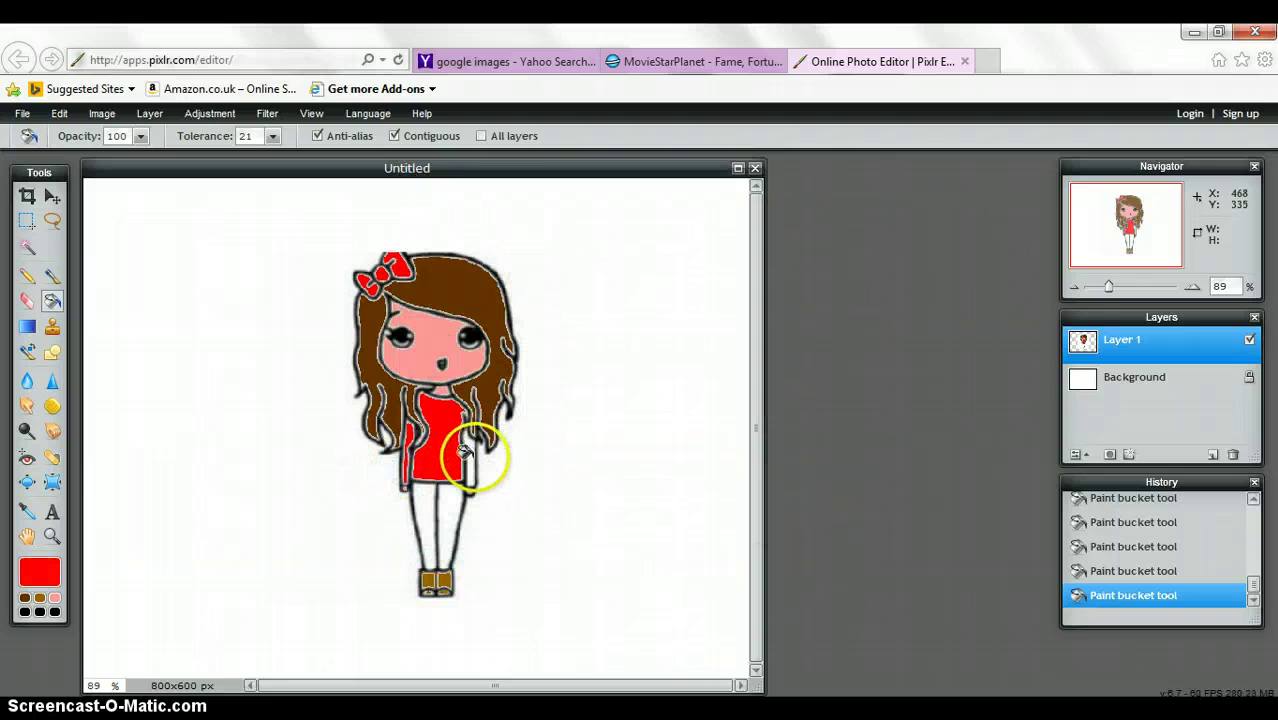
left_click(464, 452)
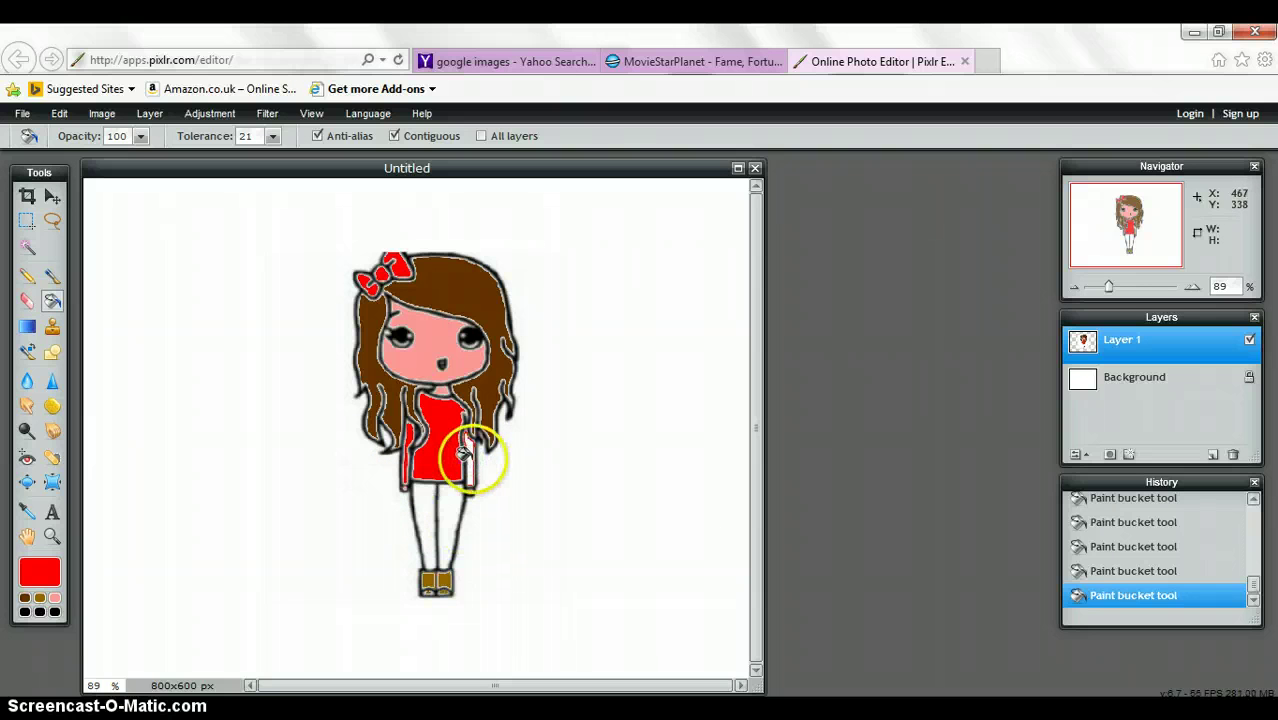
Finish filling the second sleeve with red and fill both of the girl's legs with light yellow ffff75.
left_click(466, 452)
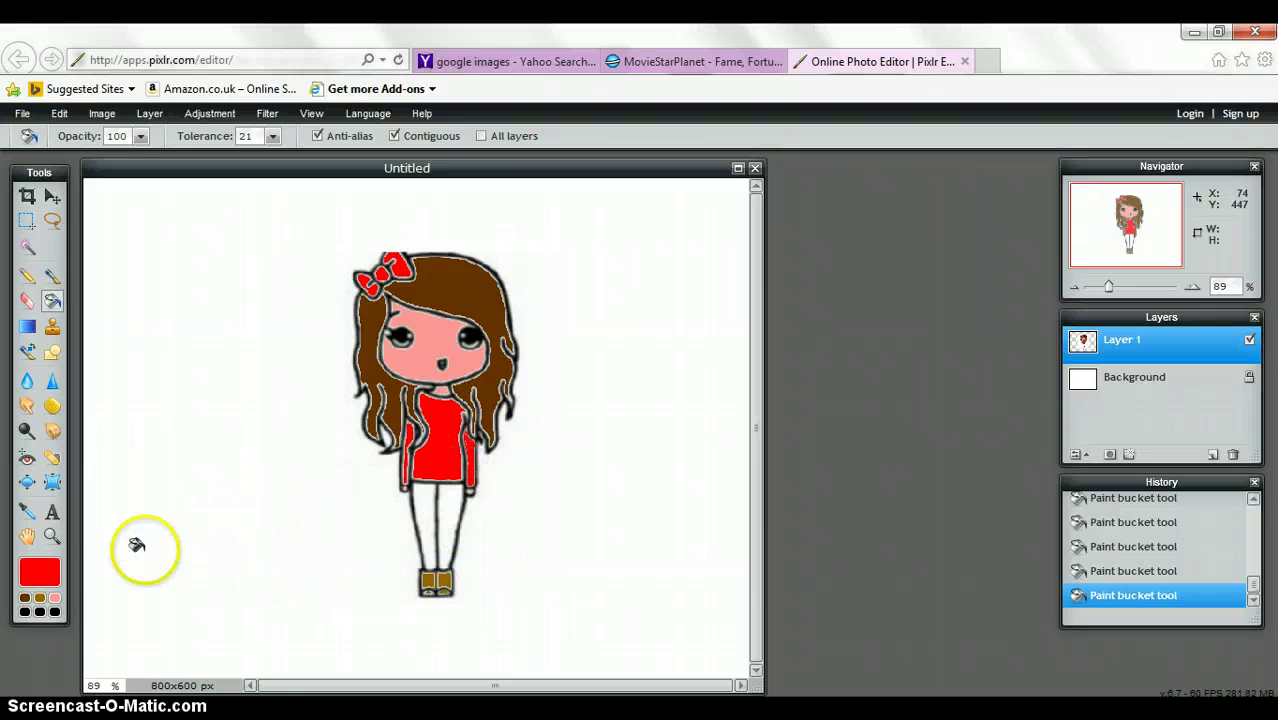
left_click(40, 573)
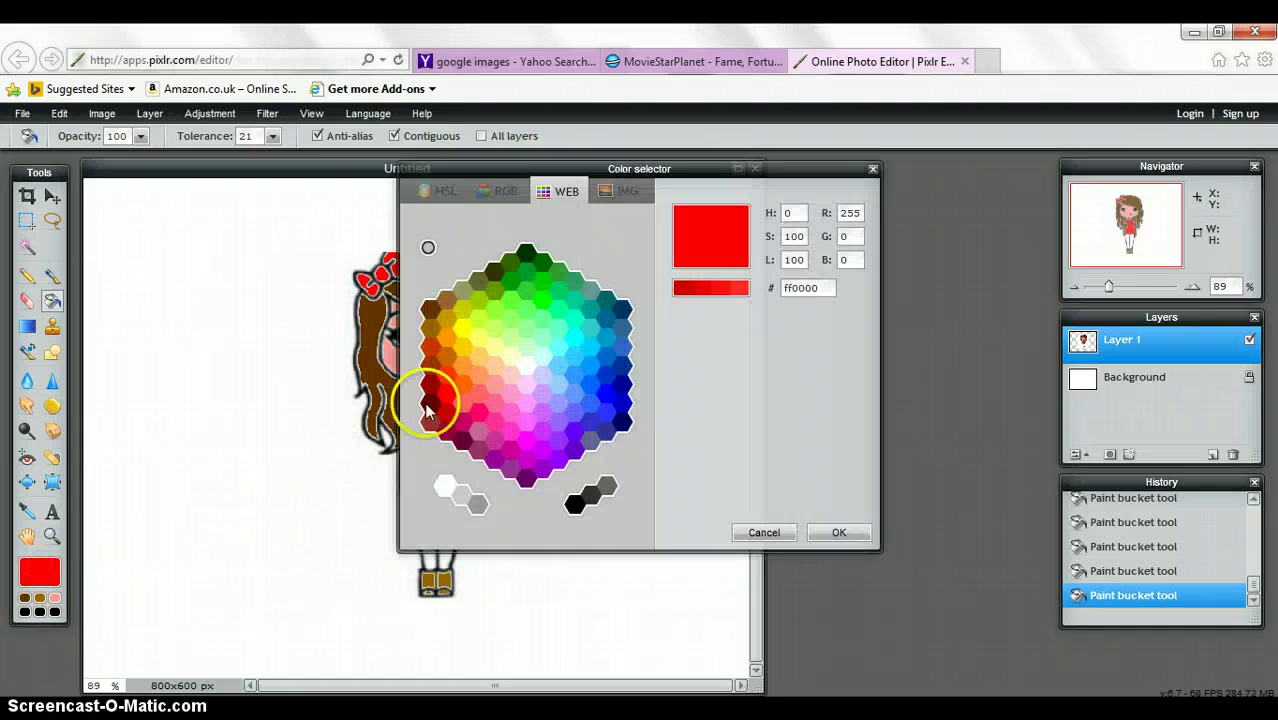
left_click(480, 334)
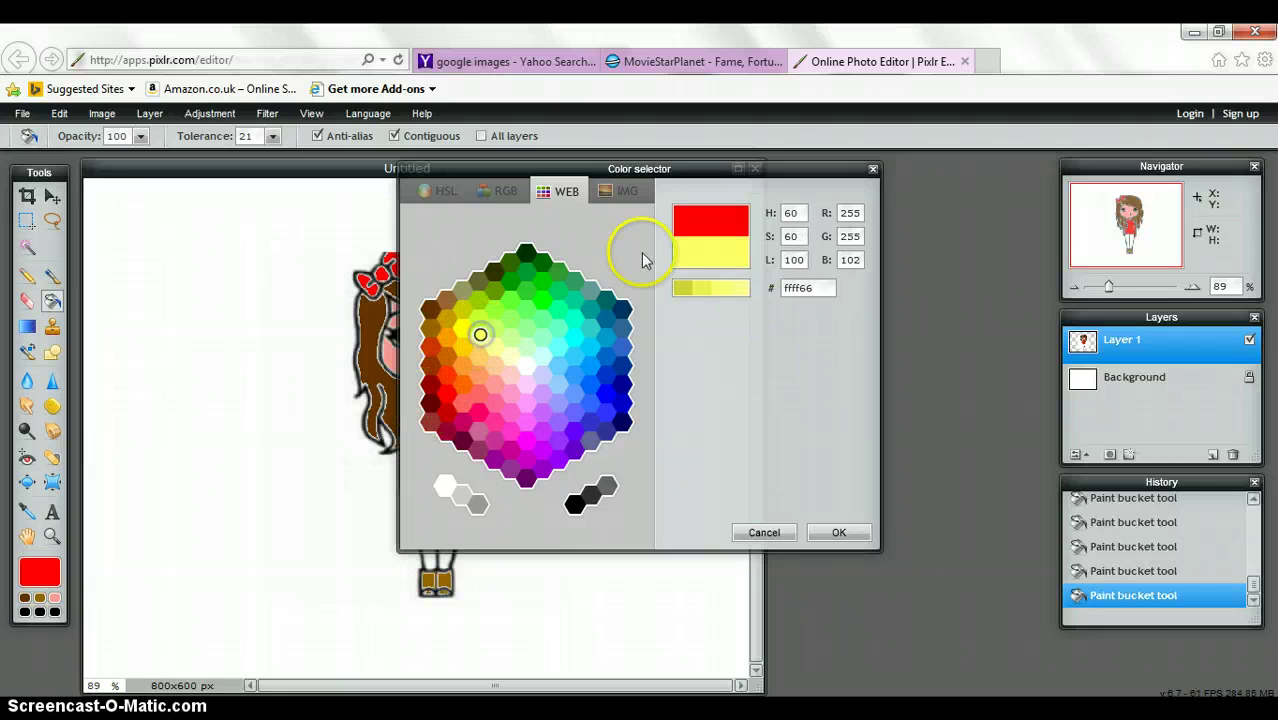
left_click(727, 289)
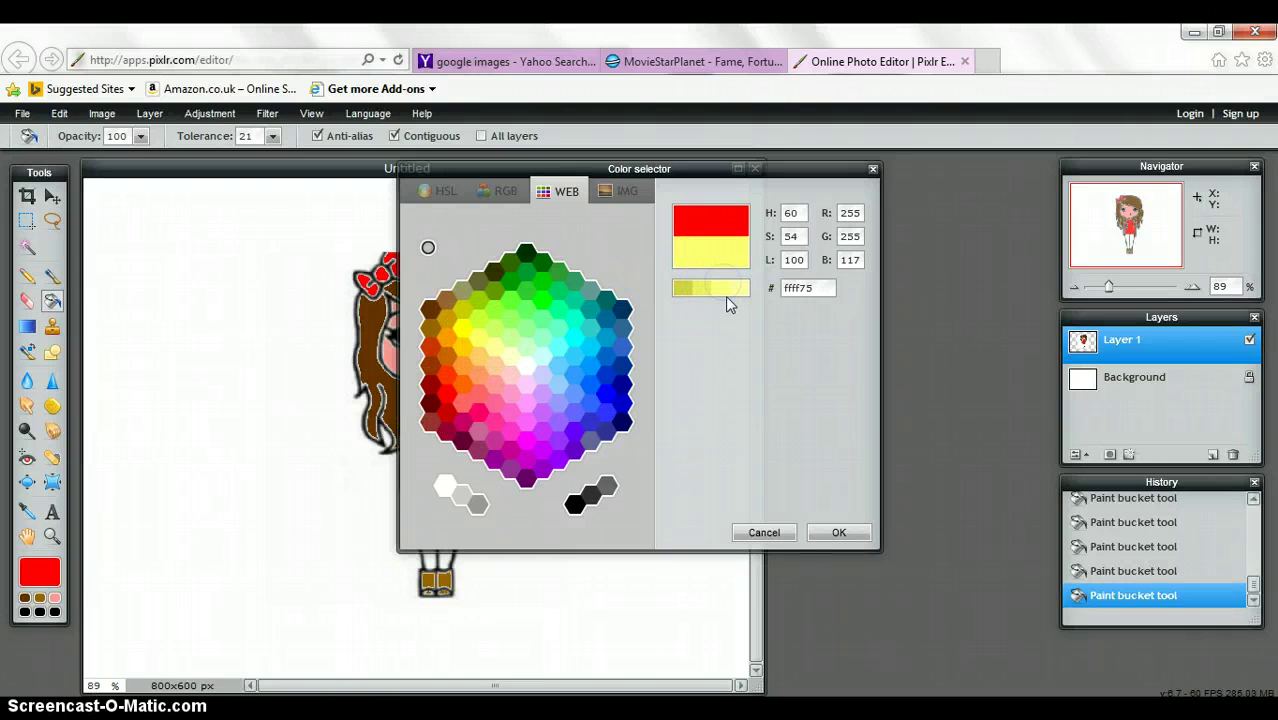
left_click(839, 533)
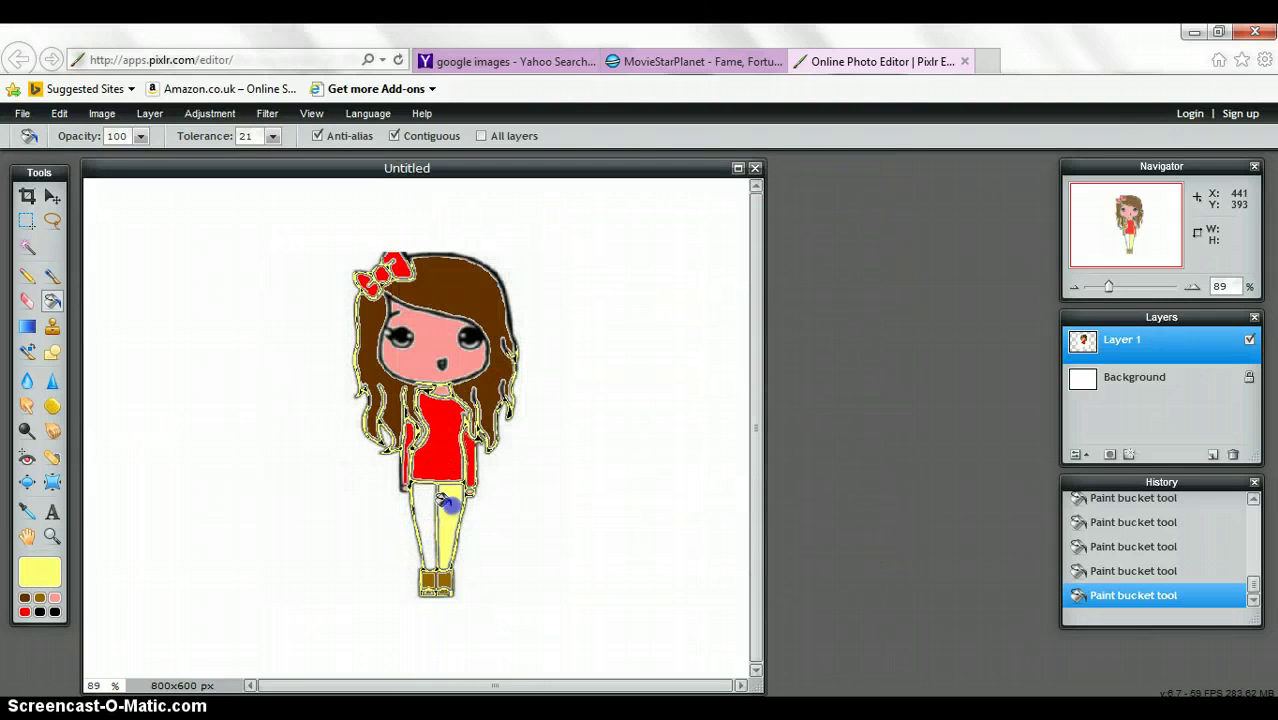
left_click(427, 506)
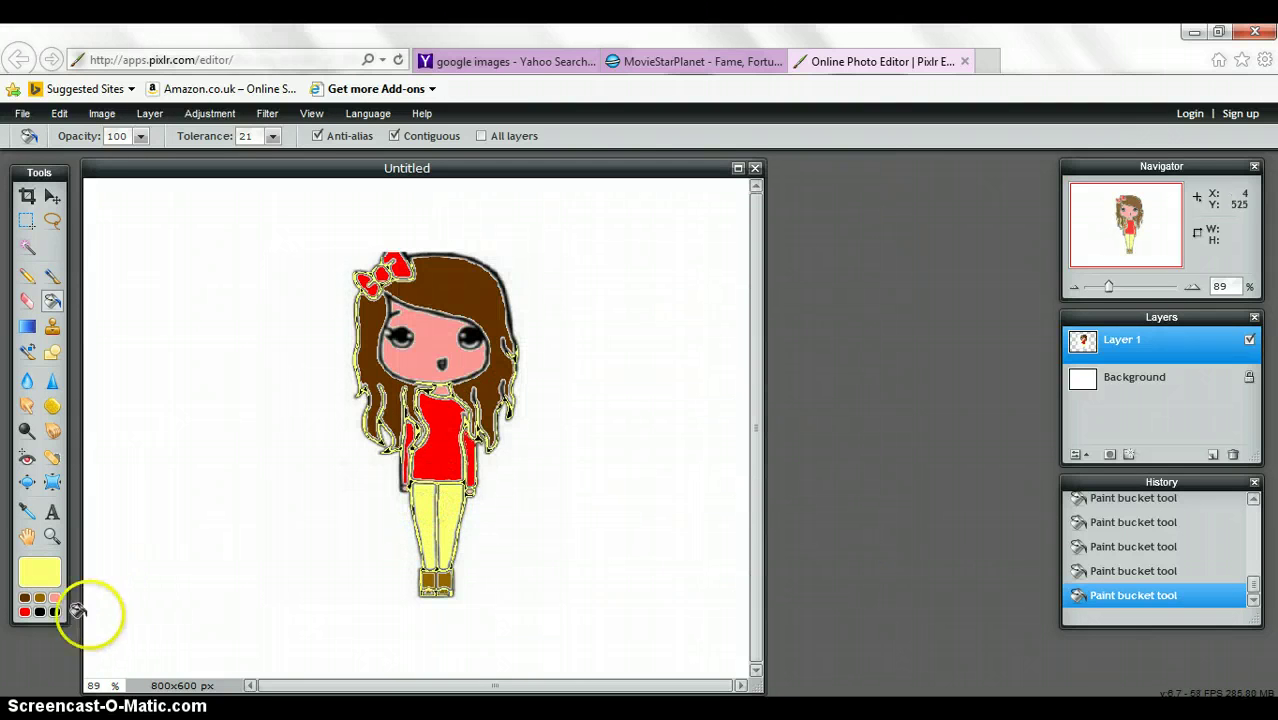
Fill the yellow fringes around the girl's boots and along the outer edges of her legs with black.
left_click(56, 611)
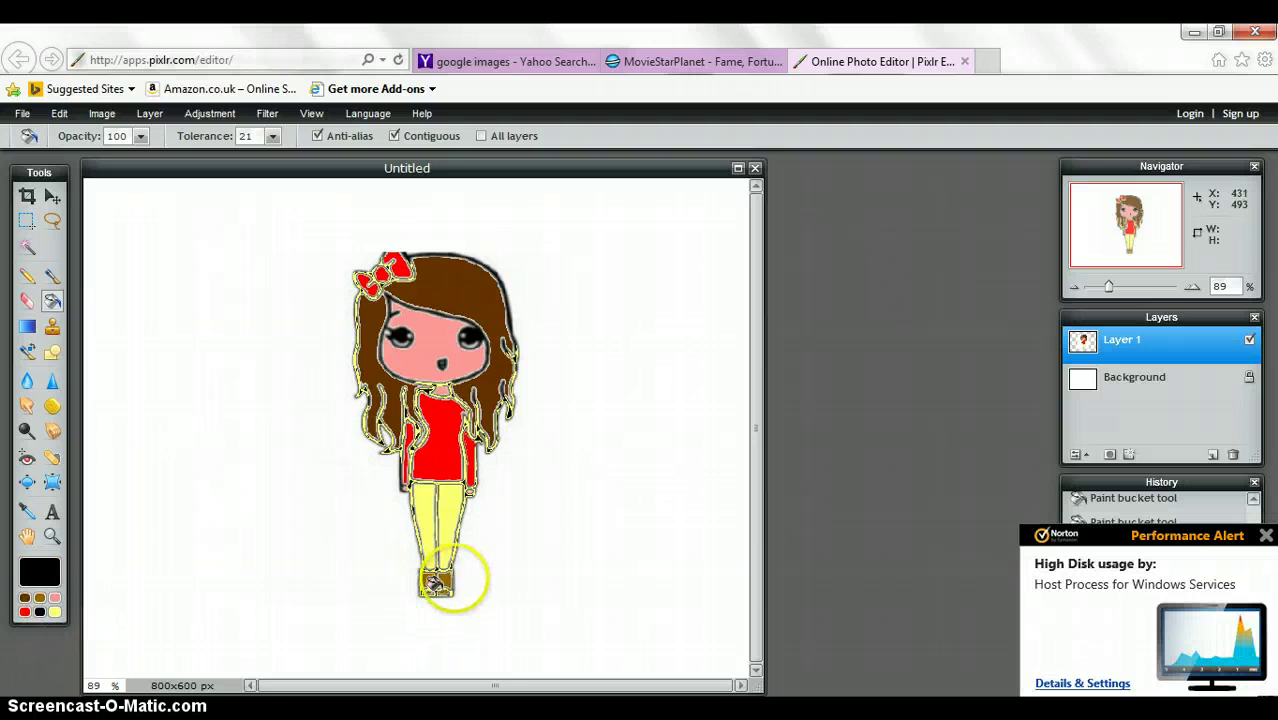
left_click(404, 507)
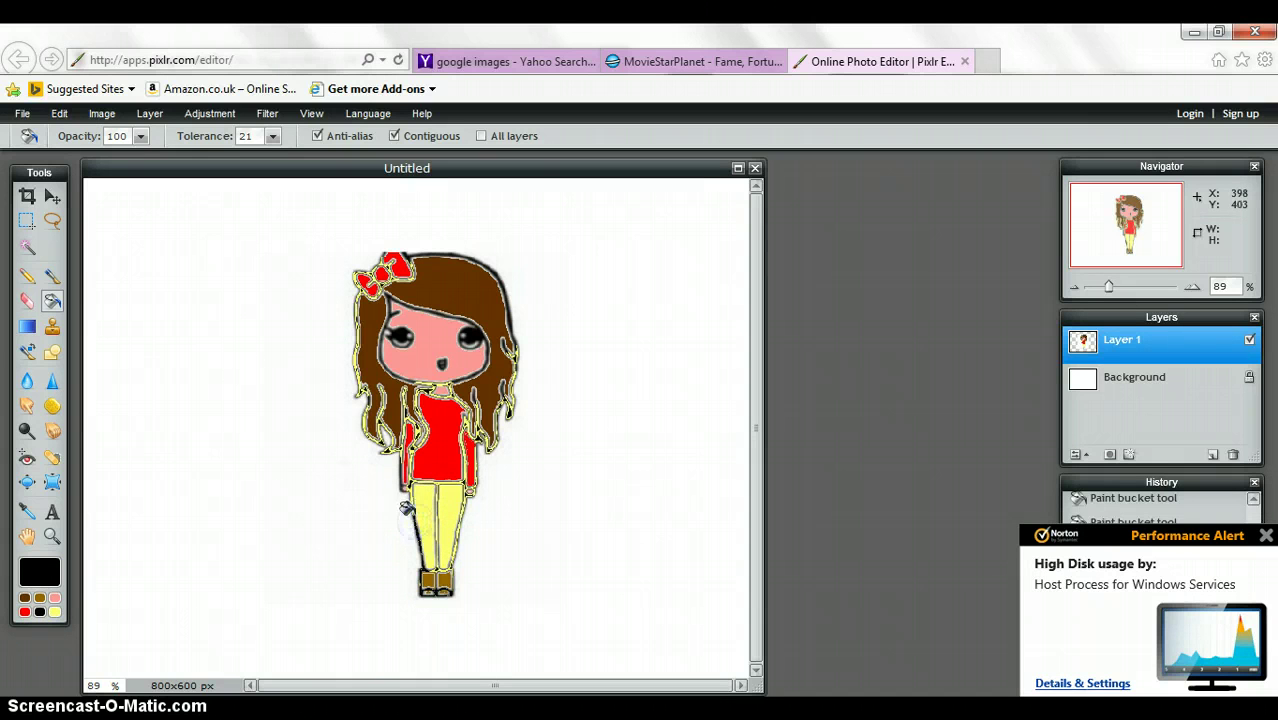
left_click(452, 519)
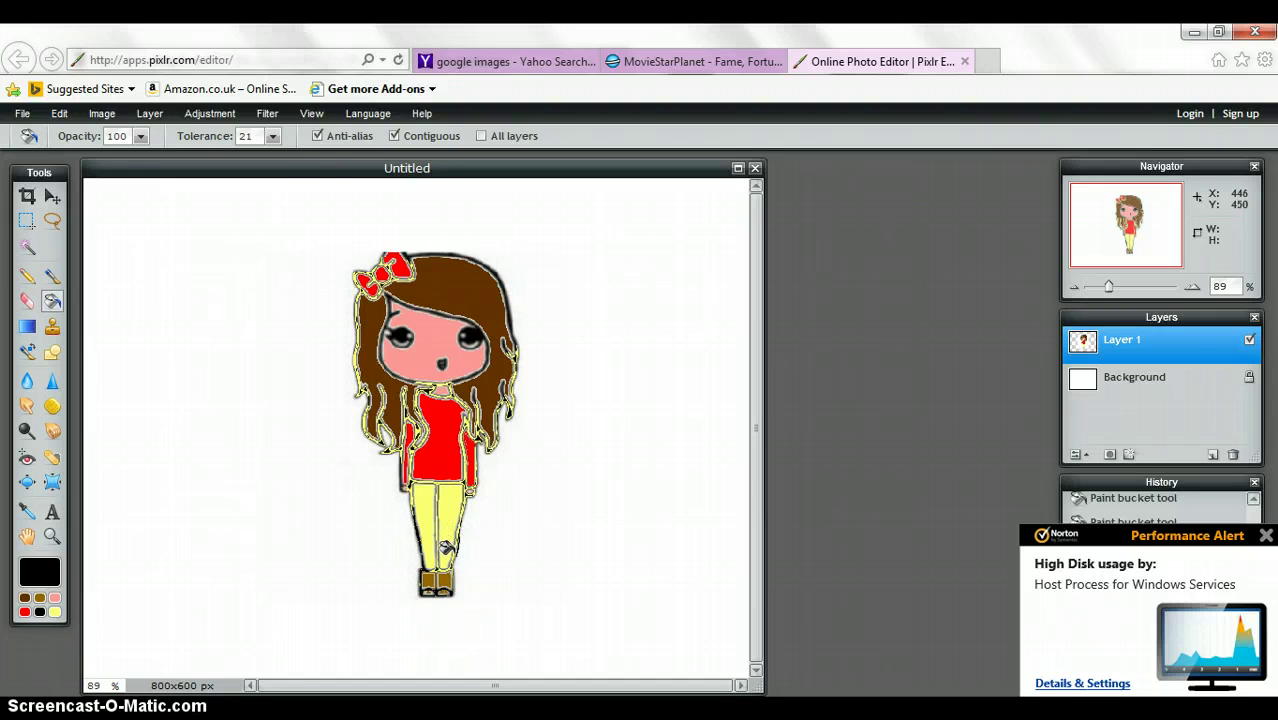
left_click(449, 531)
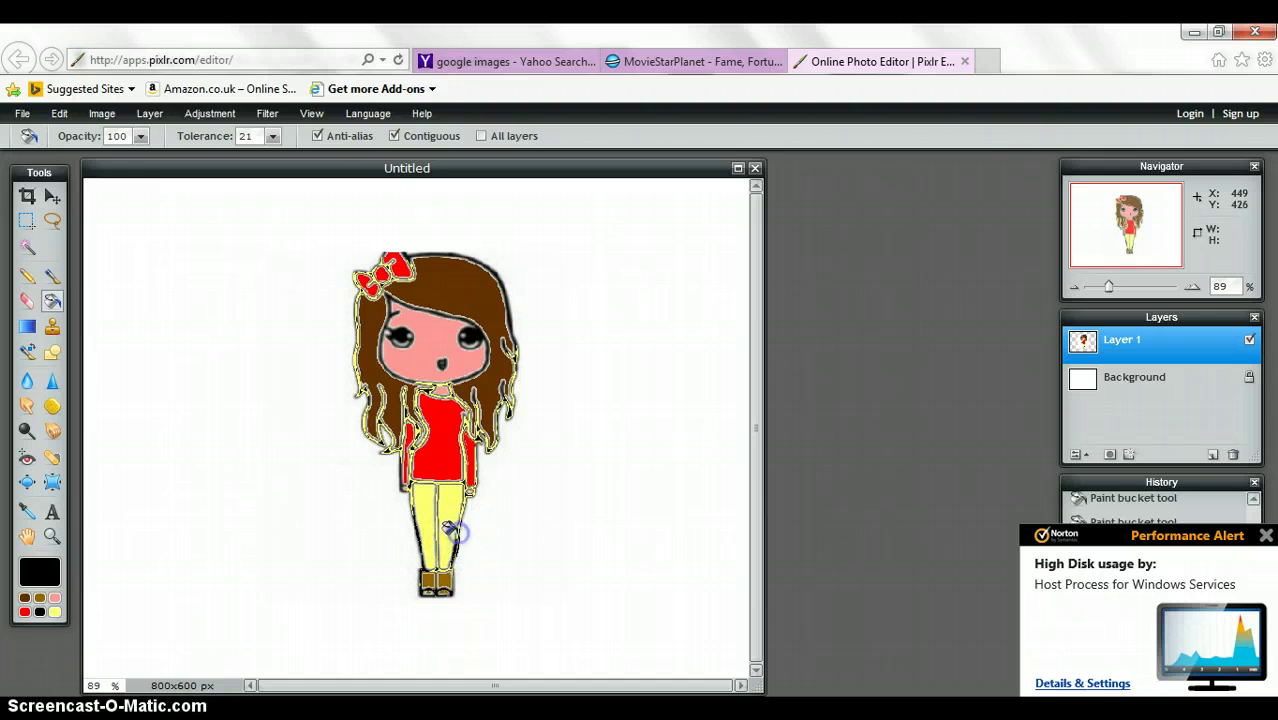
Fill the yellow fringes between the inner hair strands, the sleeves and the red top with black.
left_click(478, 420)
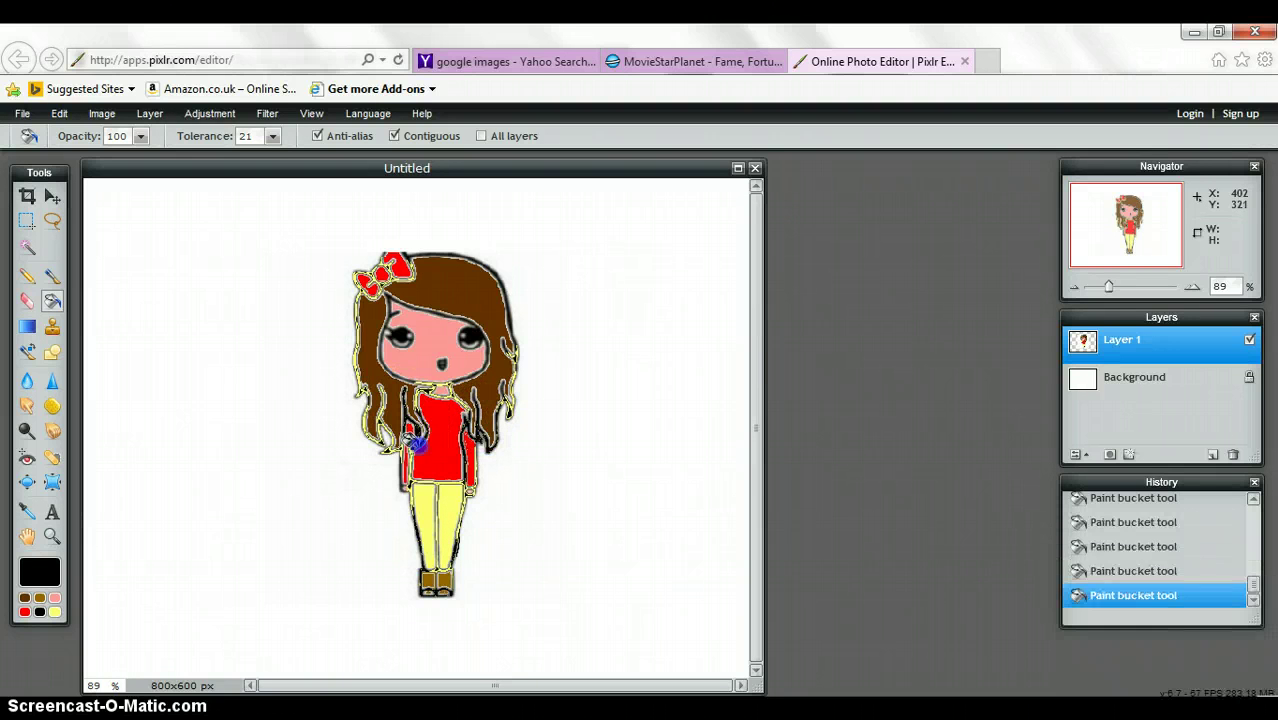
left_click(412, 395)
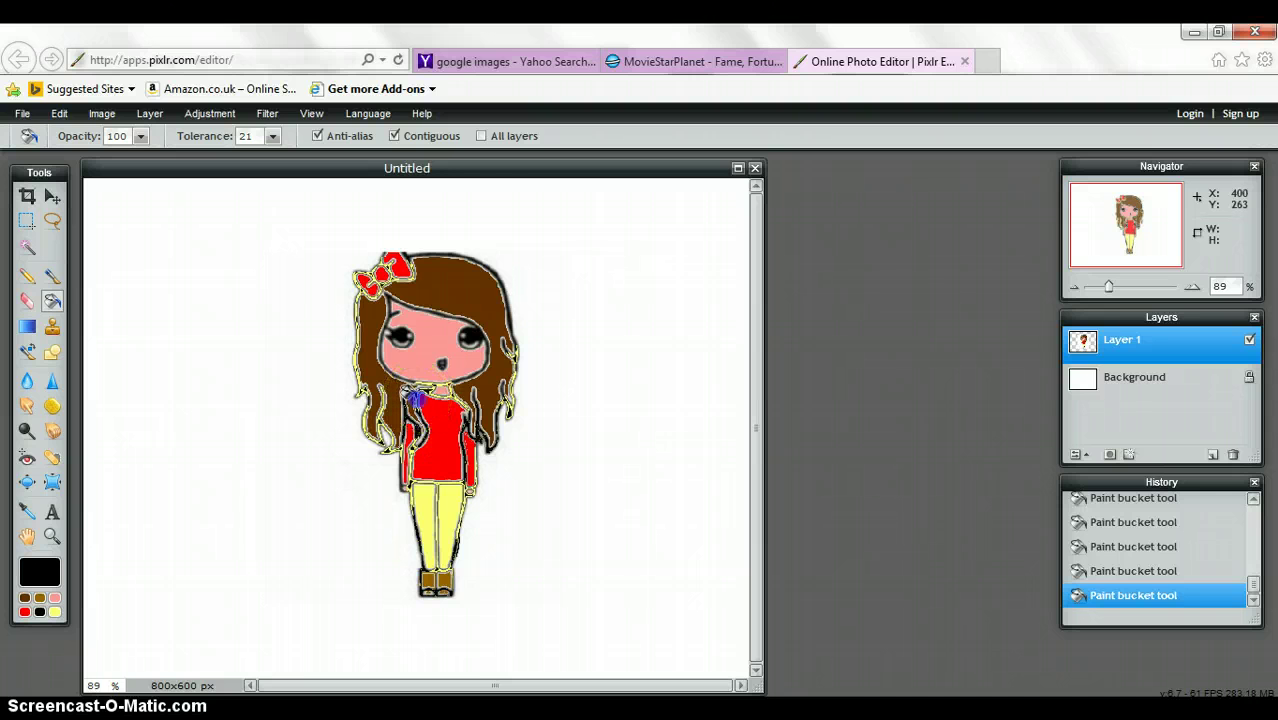
left_click(416, 376)
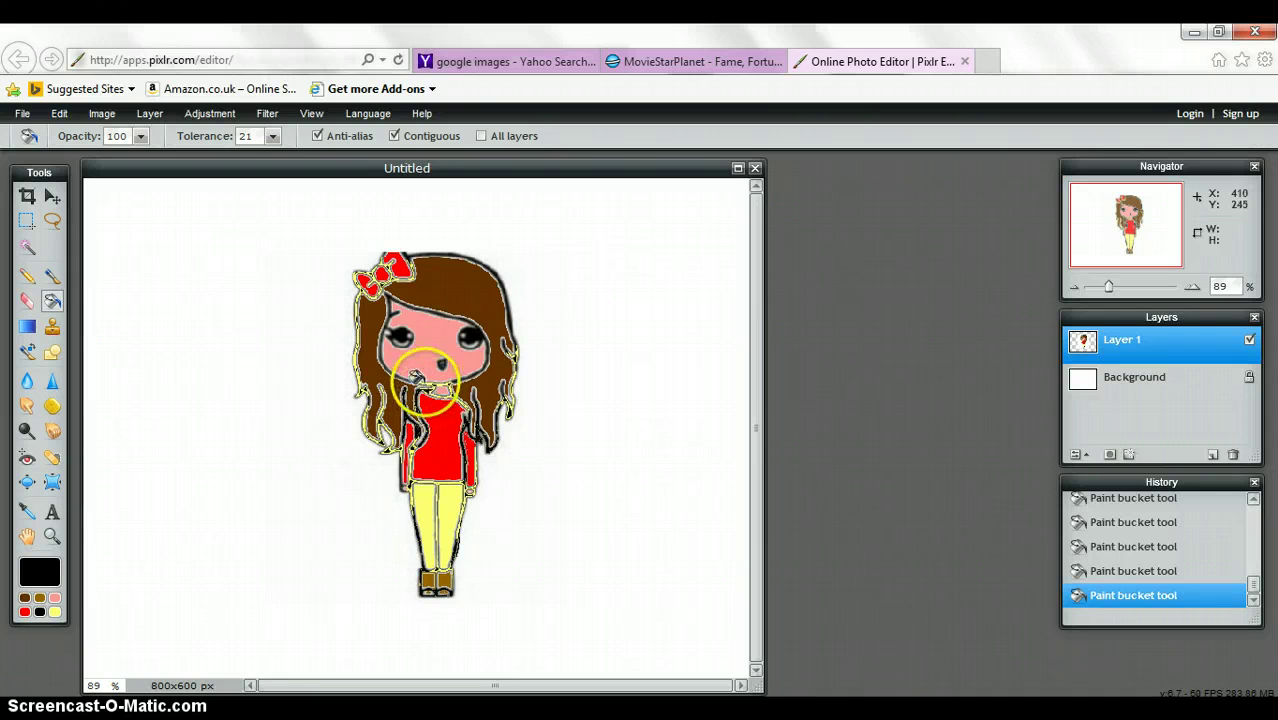
Fill the yellow fringes around the hair bow and along the hair edge on the side away from the bow with black.
left_click(388, 268)
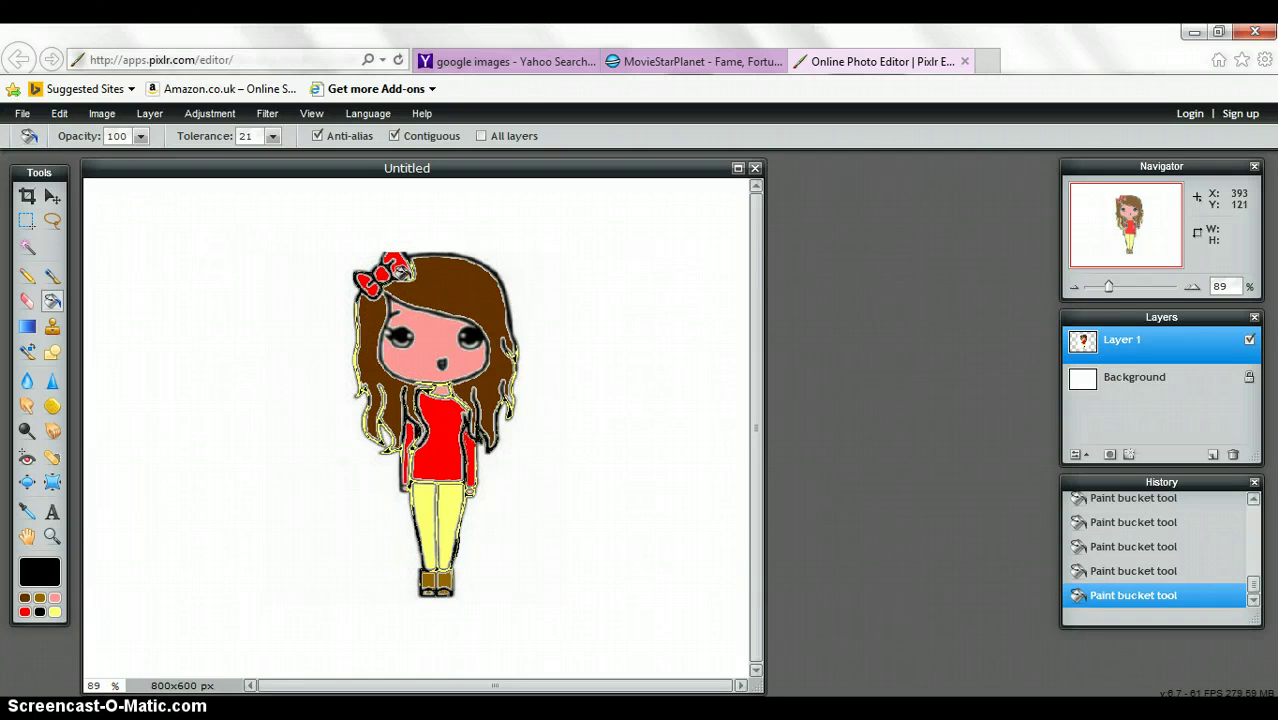
left_click(412, 265)
left_click(515, 352)
left_click(498, 395)
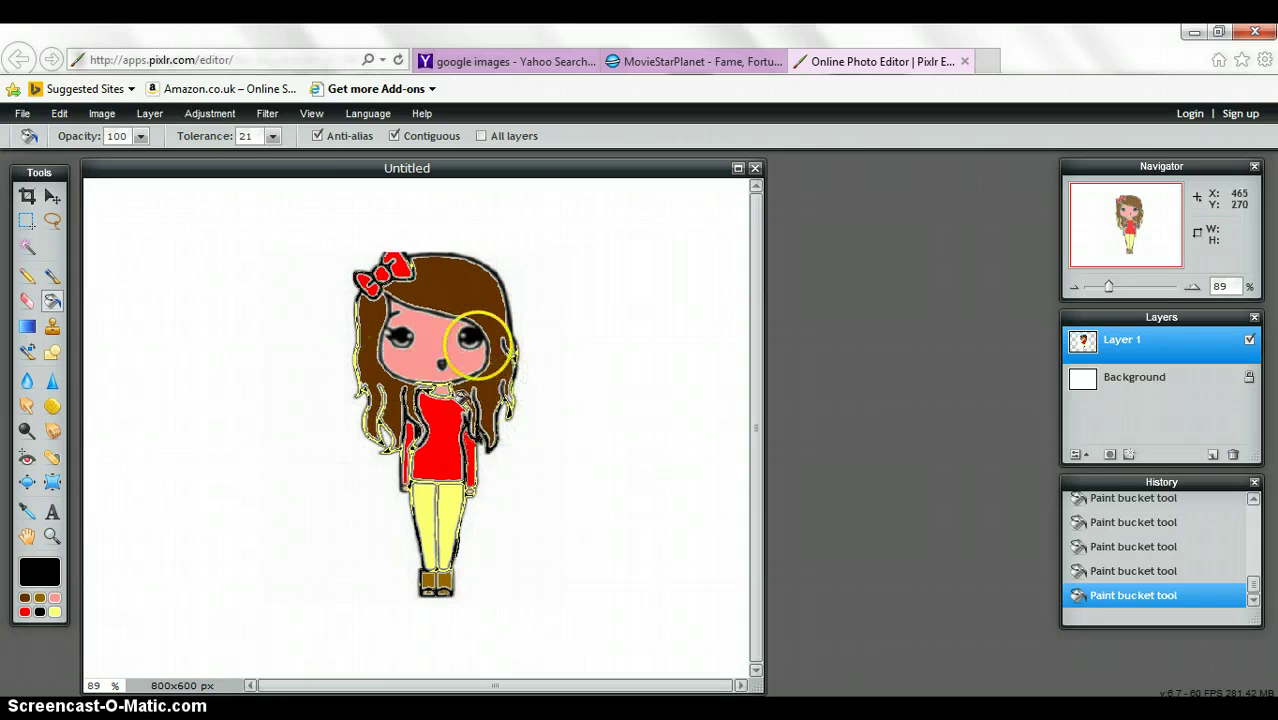
Fill the yellow fringes along the outer hair edge below the bow and beside the arm on that side with black.
left_click(342, 385)
left_click(338, 340)
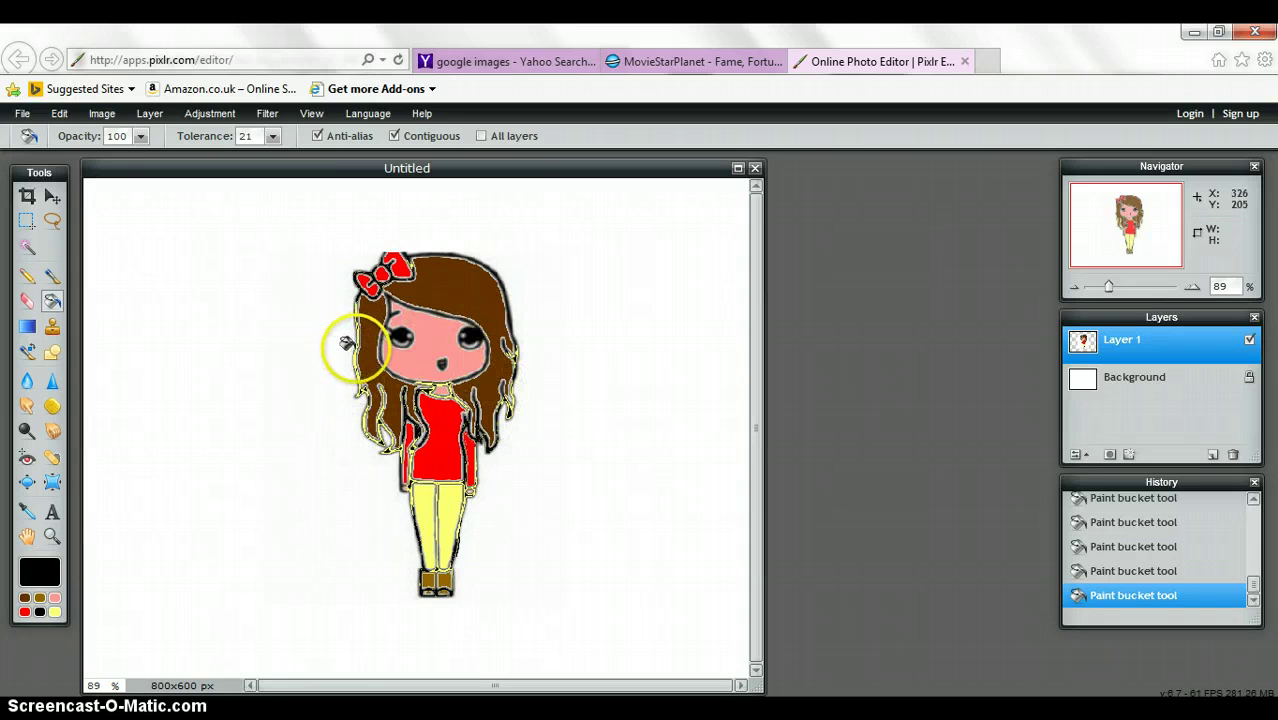
left_click(346, 345)
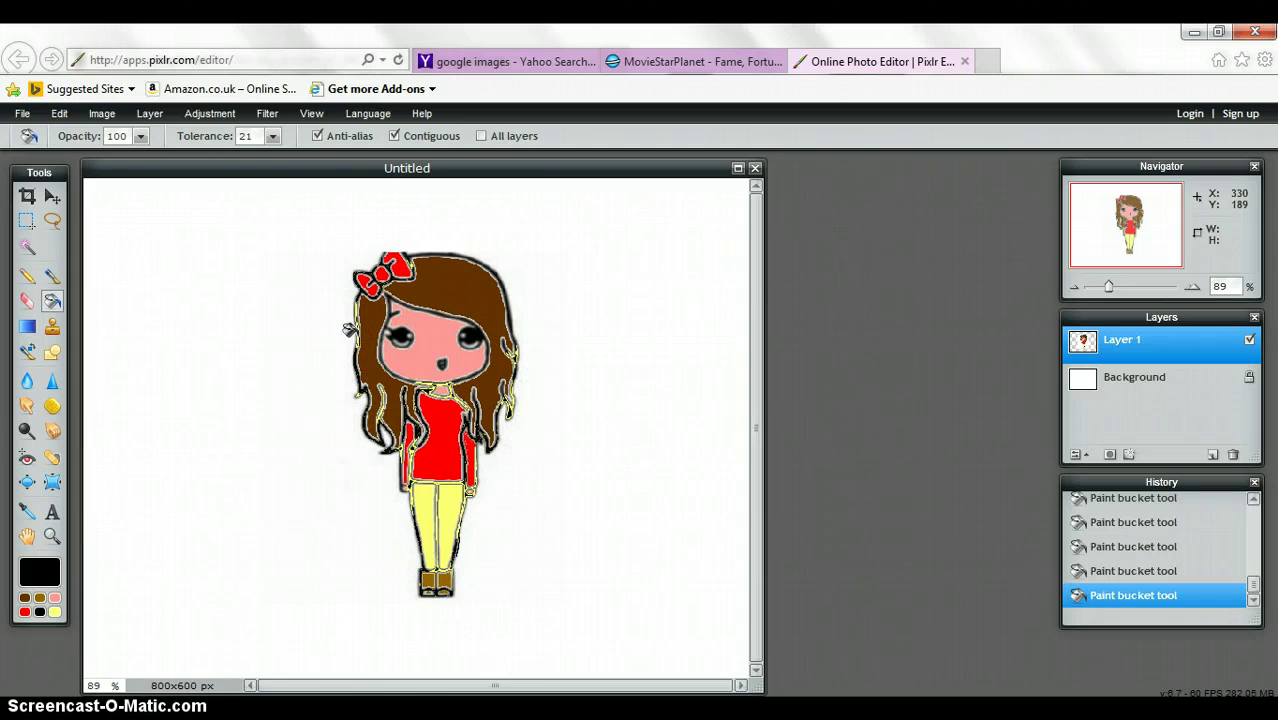
left_click(348, 324)
left_click(393, 488)
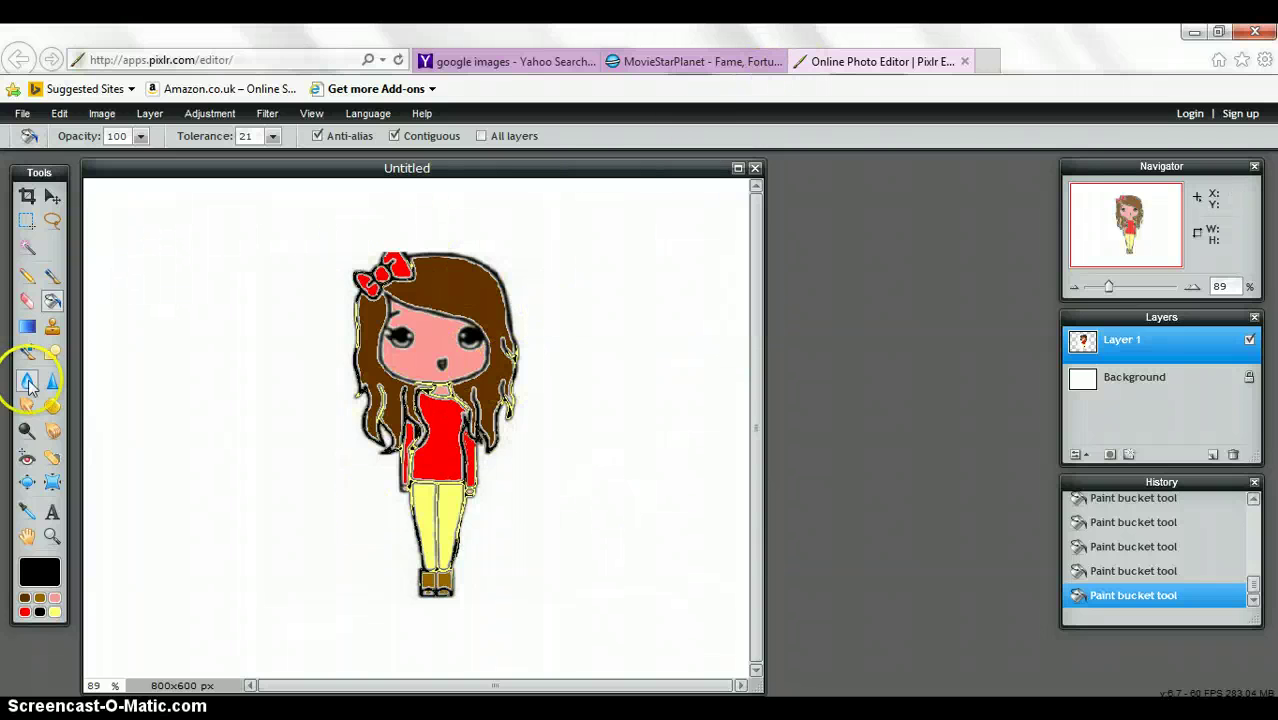
Erase a soft spot on the larger loop of the hair bow with the size 50 eraser brush.
left_click(26, 299)
left_click(402, 267)
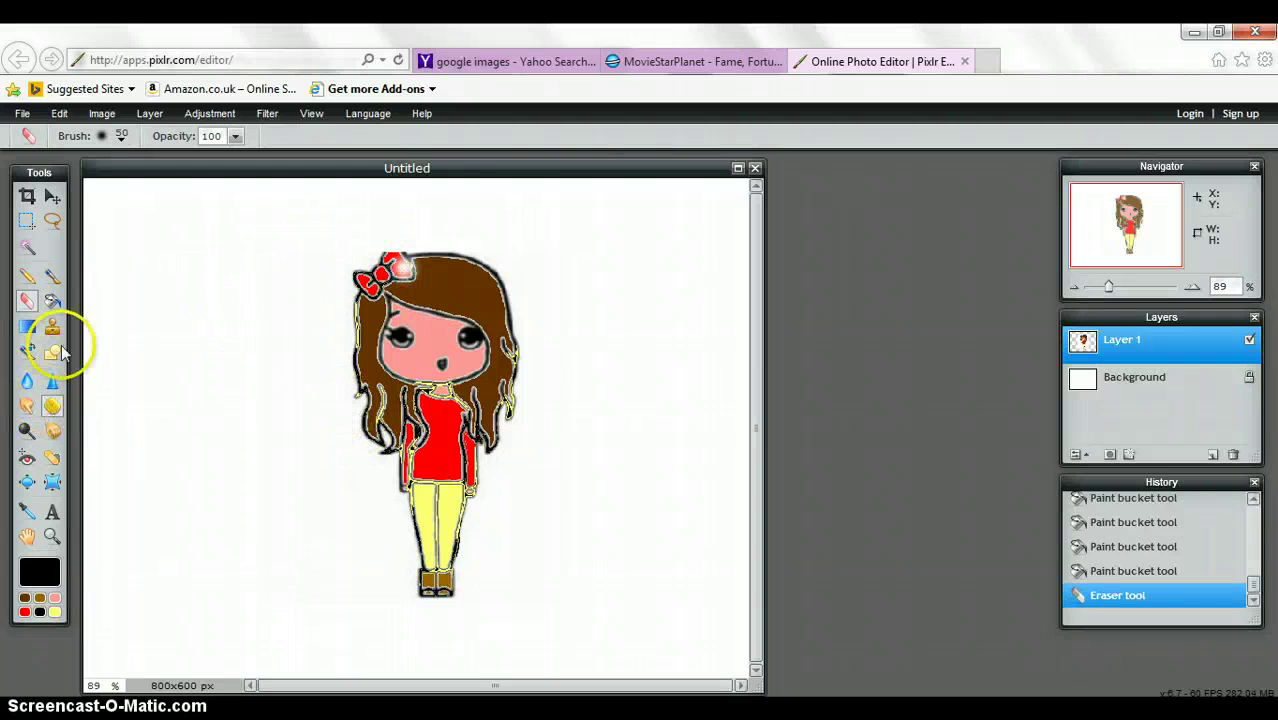
Sketch several black curved strokes with the Sketchy pencil, size 1, in the blank area to the left of the girl.
left_click(33, 277)
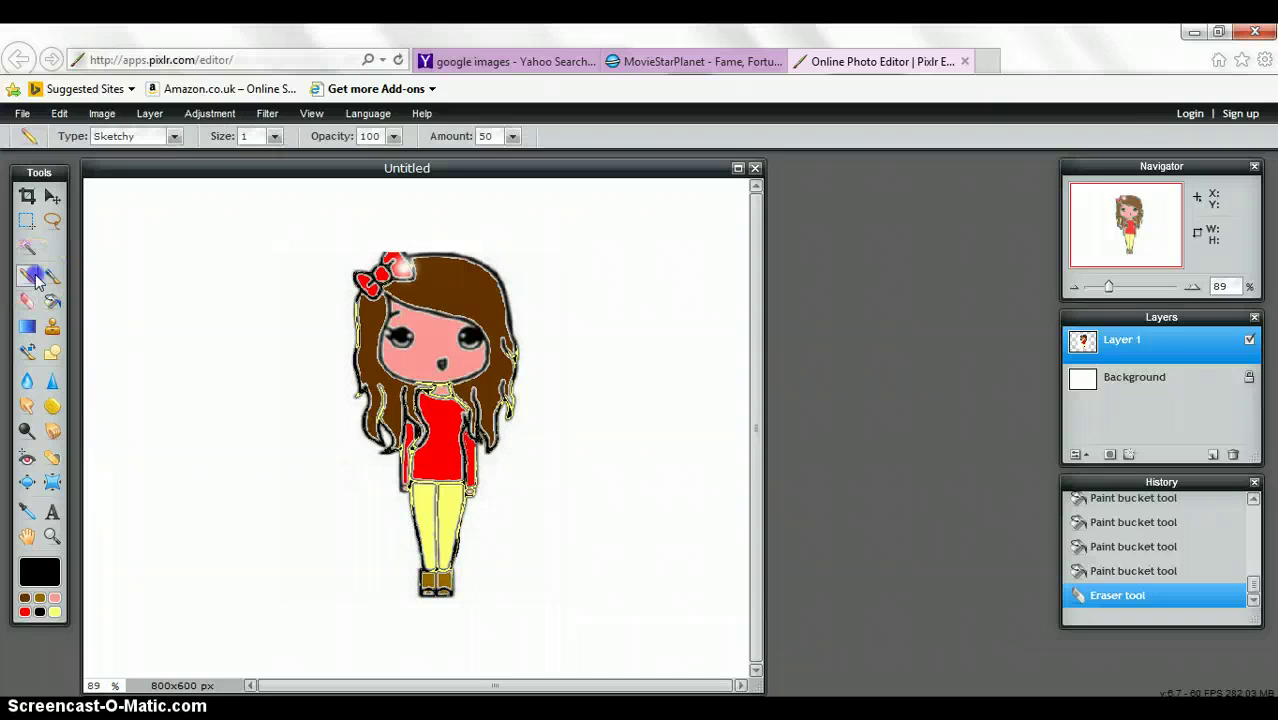
left_click(115, 280)
left_click_drag(189, 354, 190, 352)
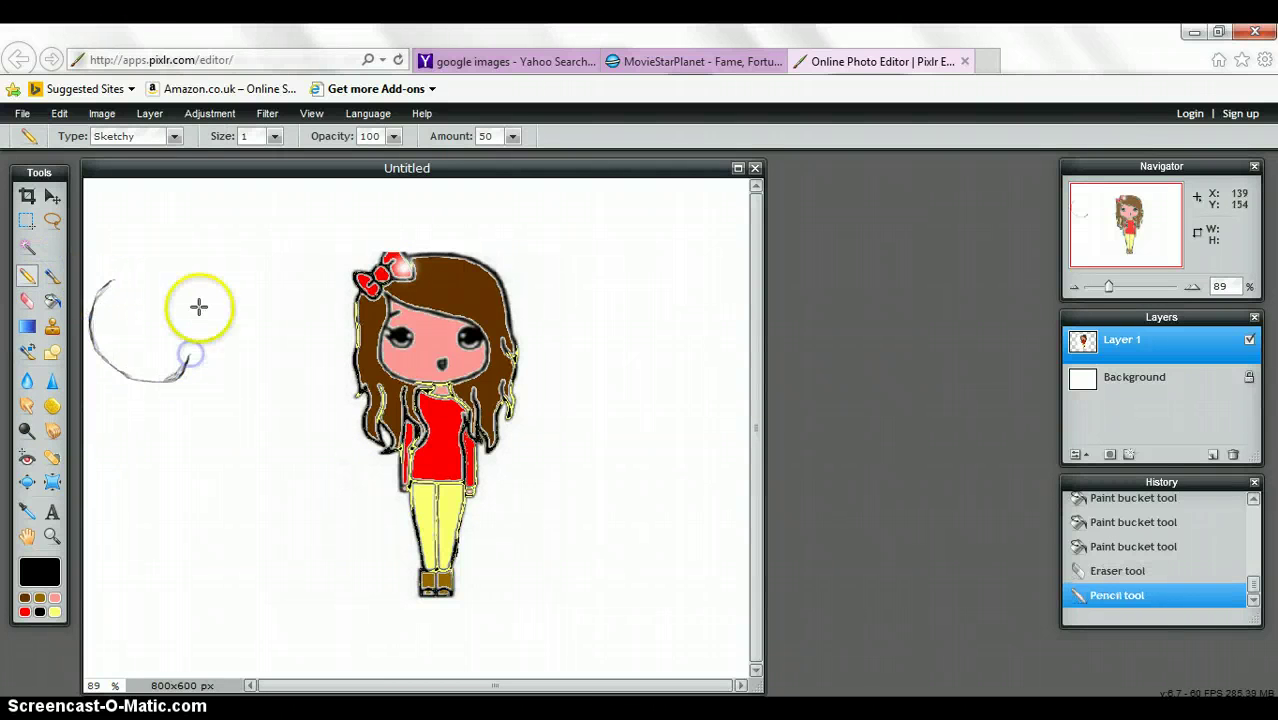
left_click_drag(184, 268, 185, 302)
left_click_drag(304, 291, 304, 291)
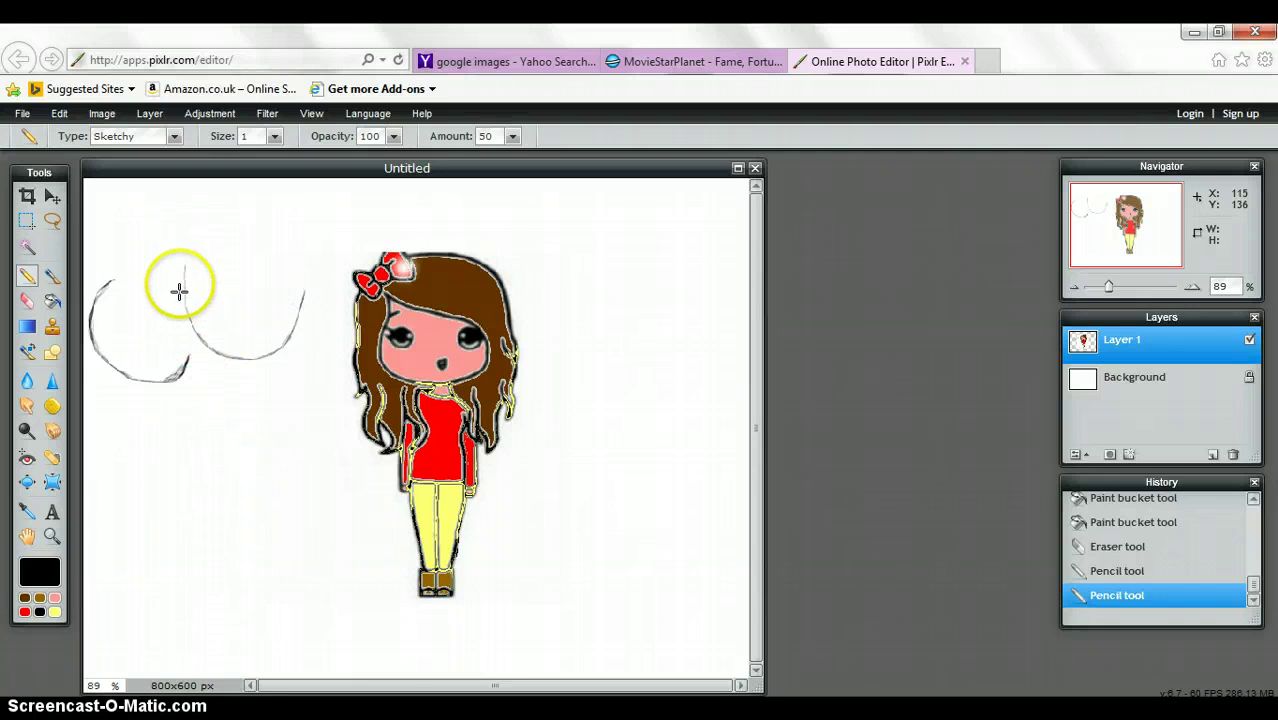
left_click_drag(296, 288, 271, 286)
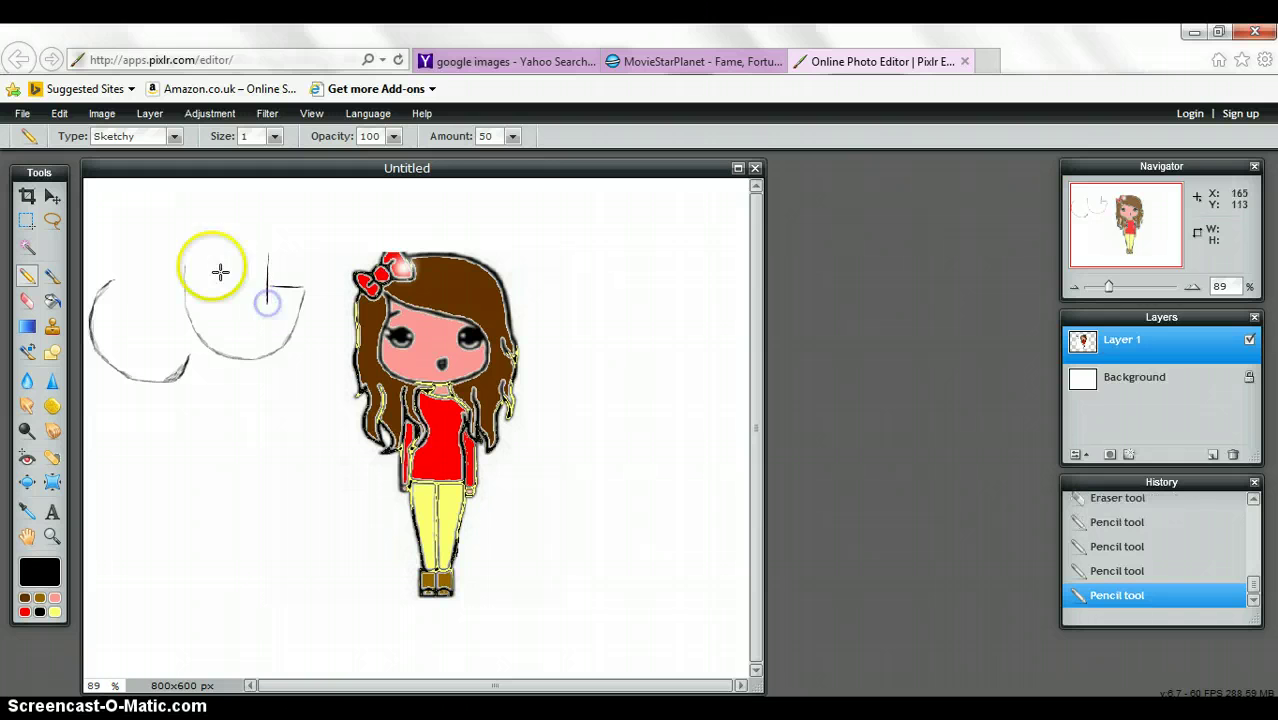
left_click_drag(185, 274, 189, 246)
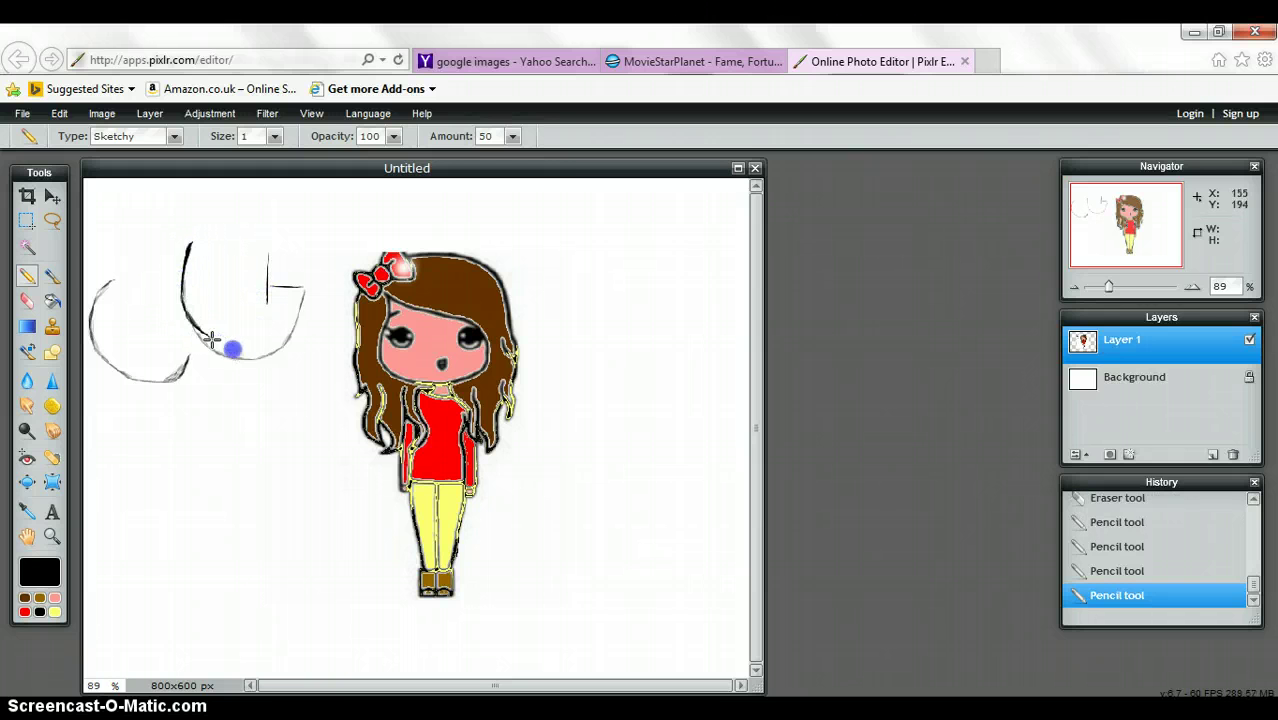
left_click_drag(212, 340, 242, 348)
left_click_drag(108, 286, 108, 286)
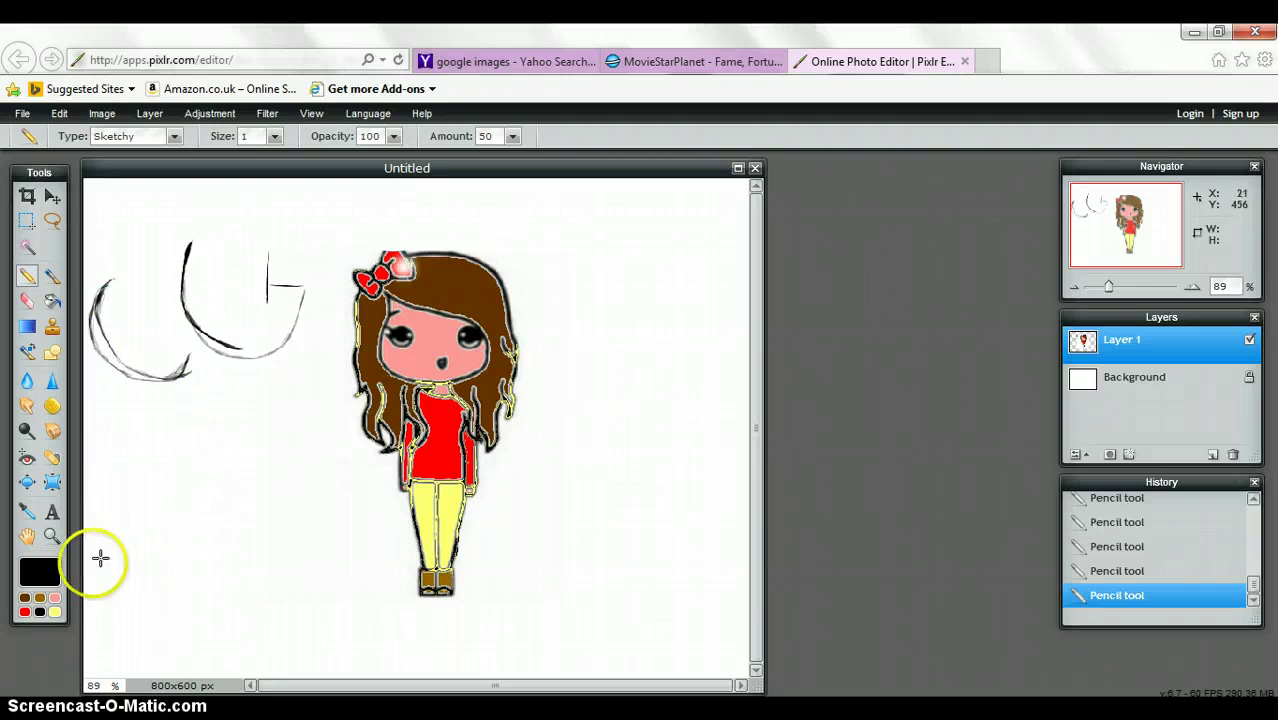
Sketch light pink loops below the black curves and a black scribble in the blank area right of the girl.
left_click(55, 597)
left_click_drag(253, 387, 213, 412)
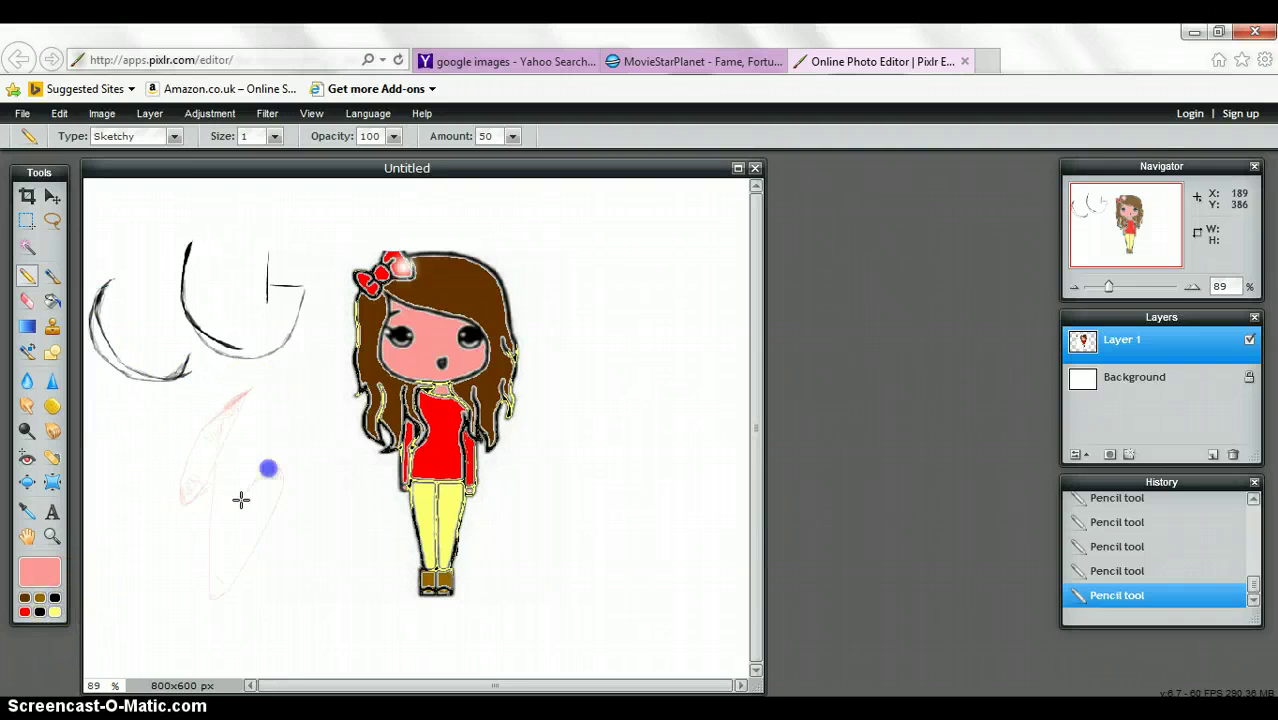
left_click(40, 612)
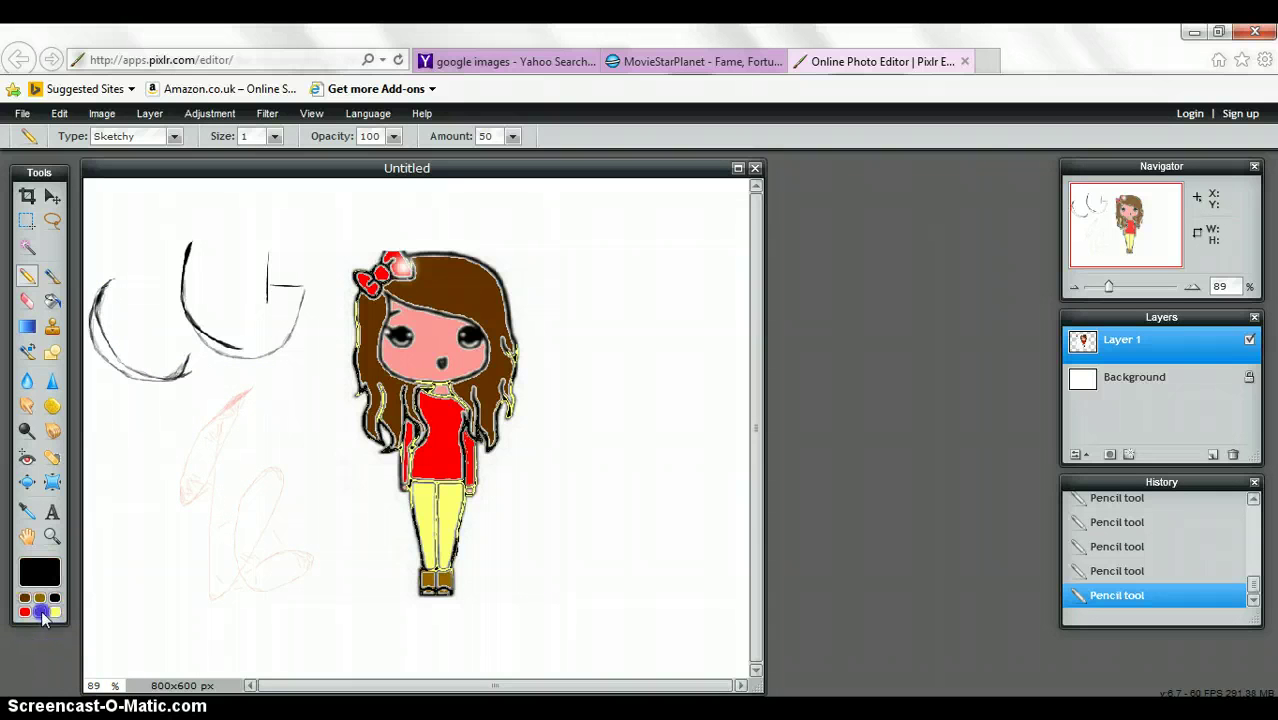
left_click_drag(614, 301, 660, 378)
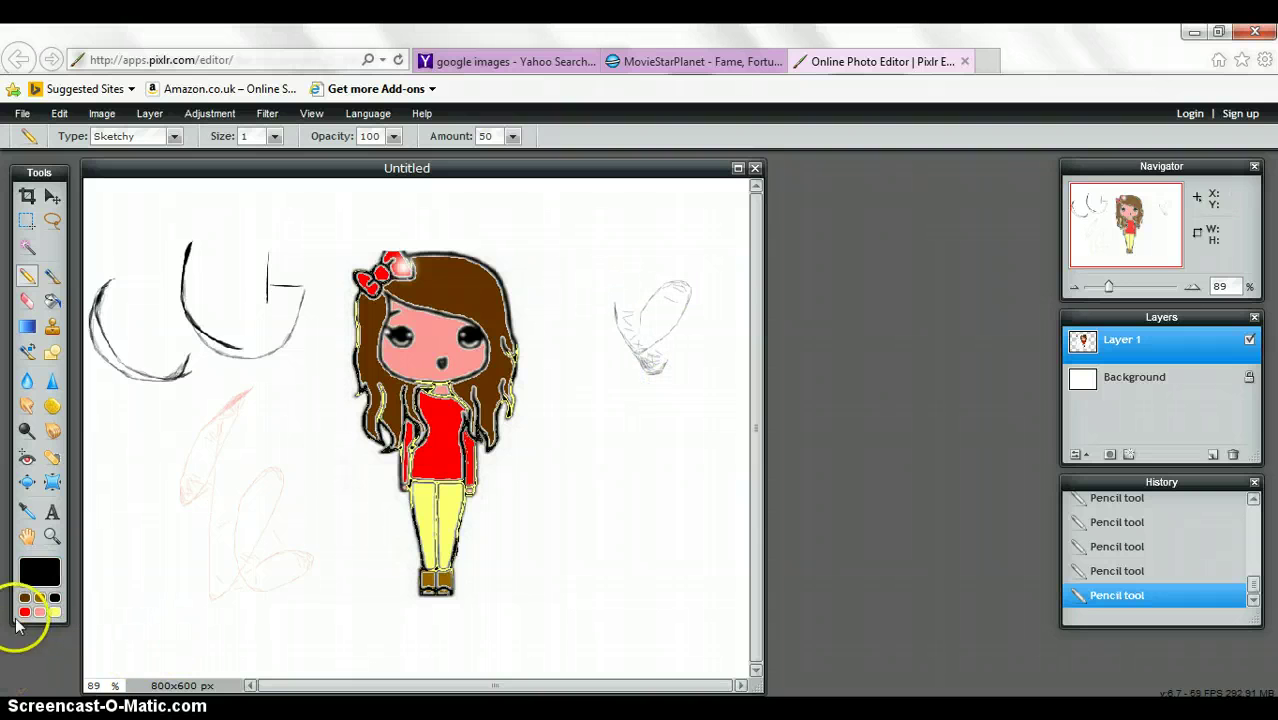
Sketch a loose red outline around the whole girl and a thick red diagonal stroke beside her head.
left_click(25, 612)
mouse_move(325, 335)
left_mouse_down()
mouse_move(316, 342)
mouse_move(348, 238)
left_mouse_up()
left_click_drag(401, 632, 546, 433)
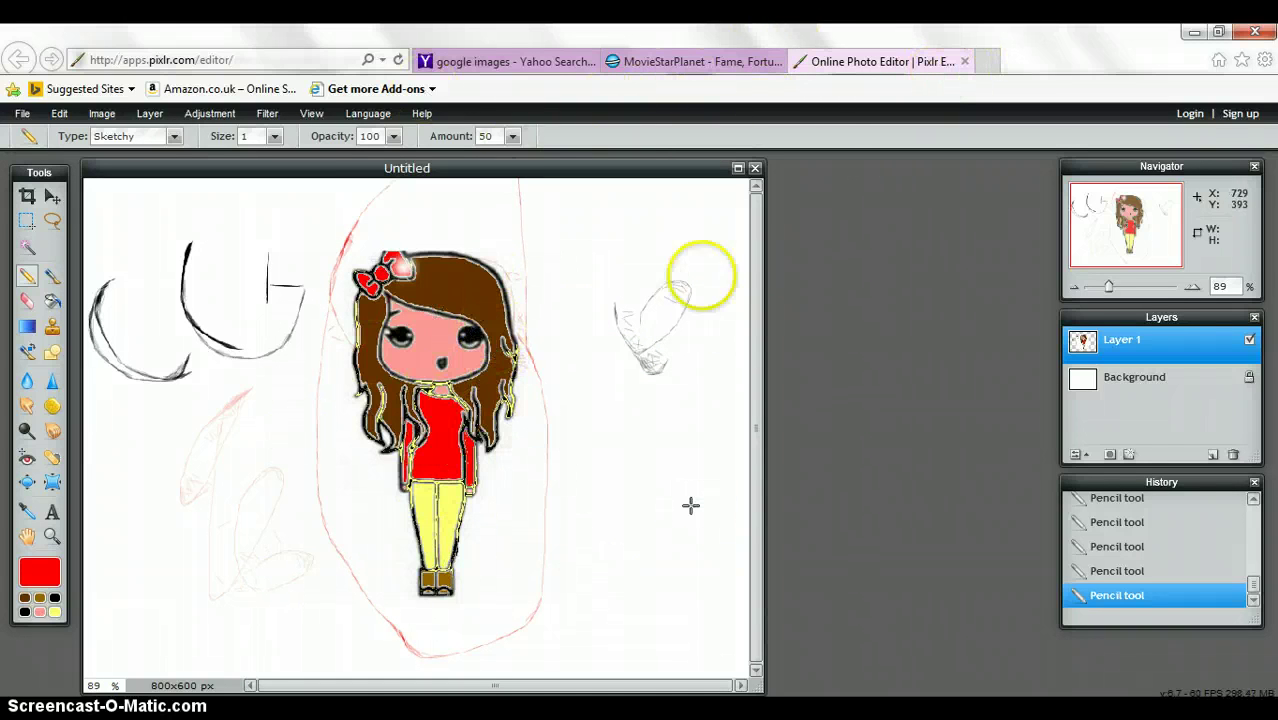
left_click_drag(556, 267, 546, 248)
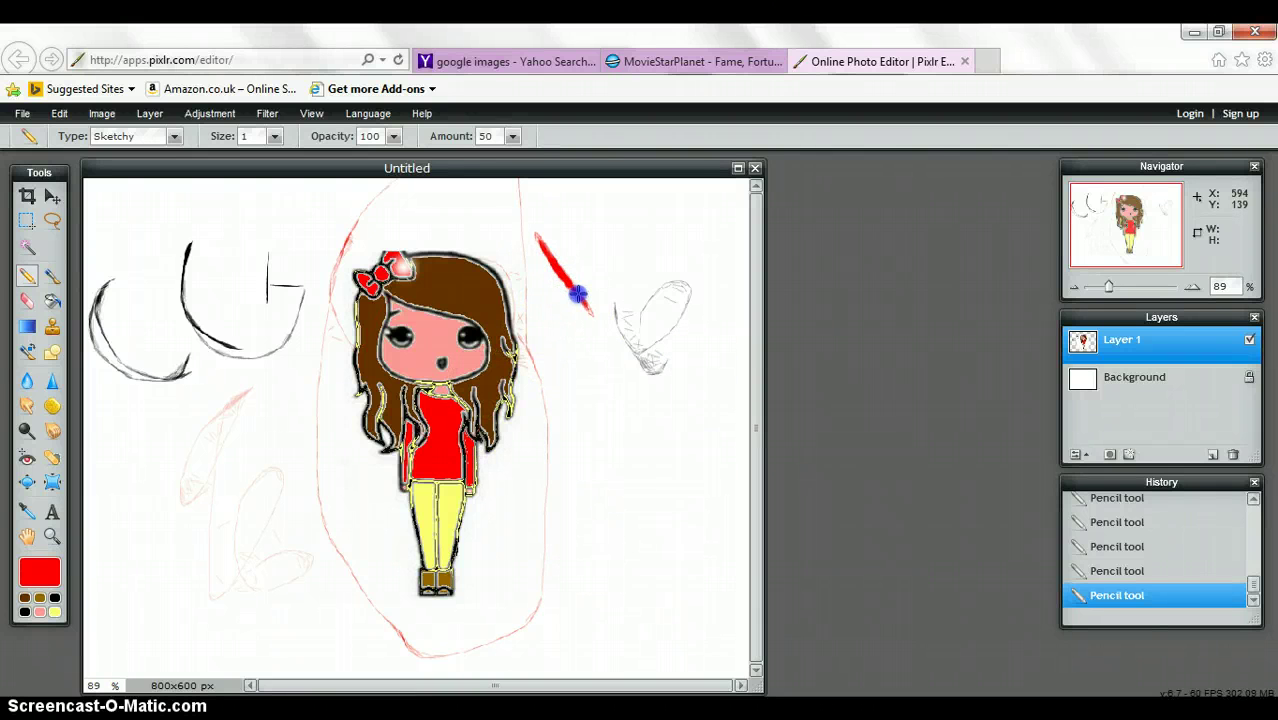
left_click(755, 168)
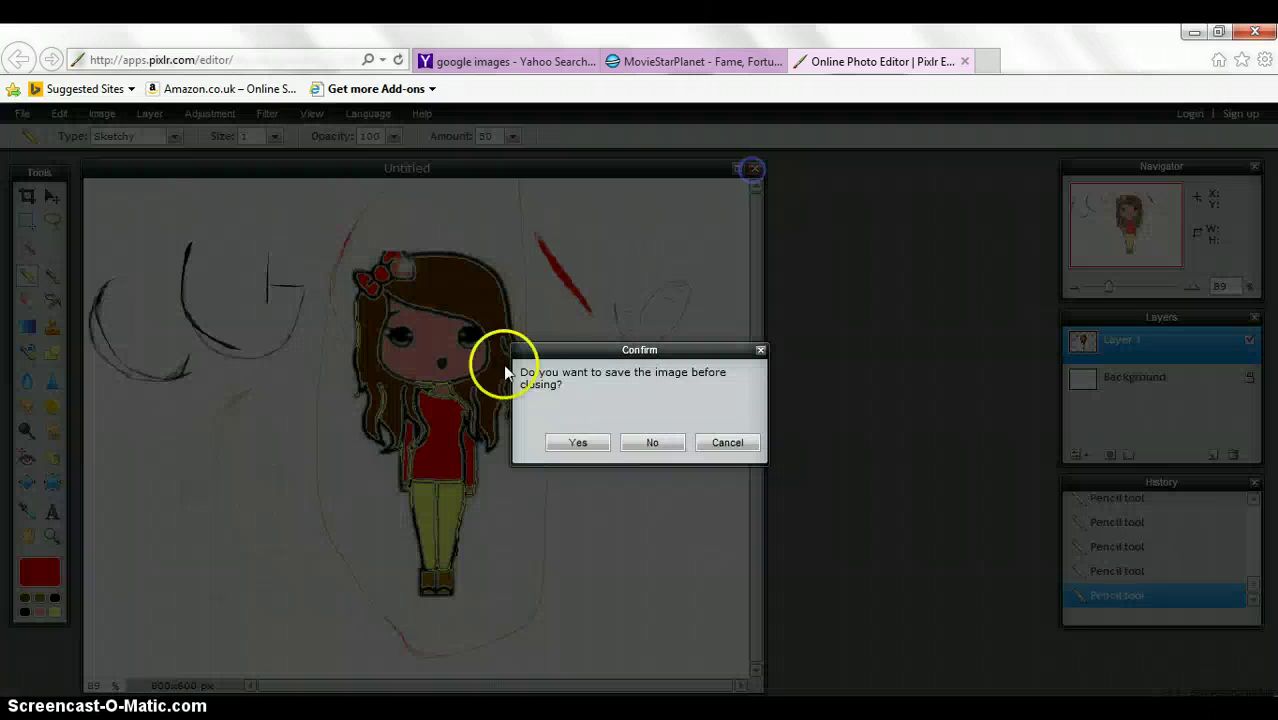
left_click(576, 443)
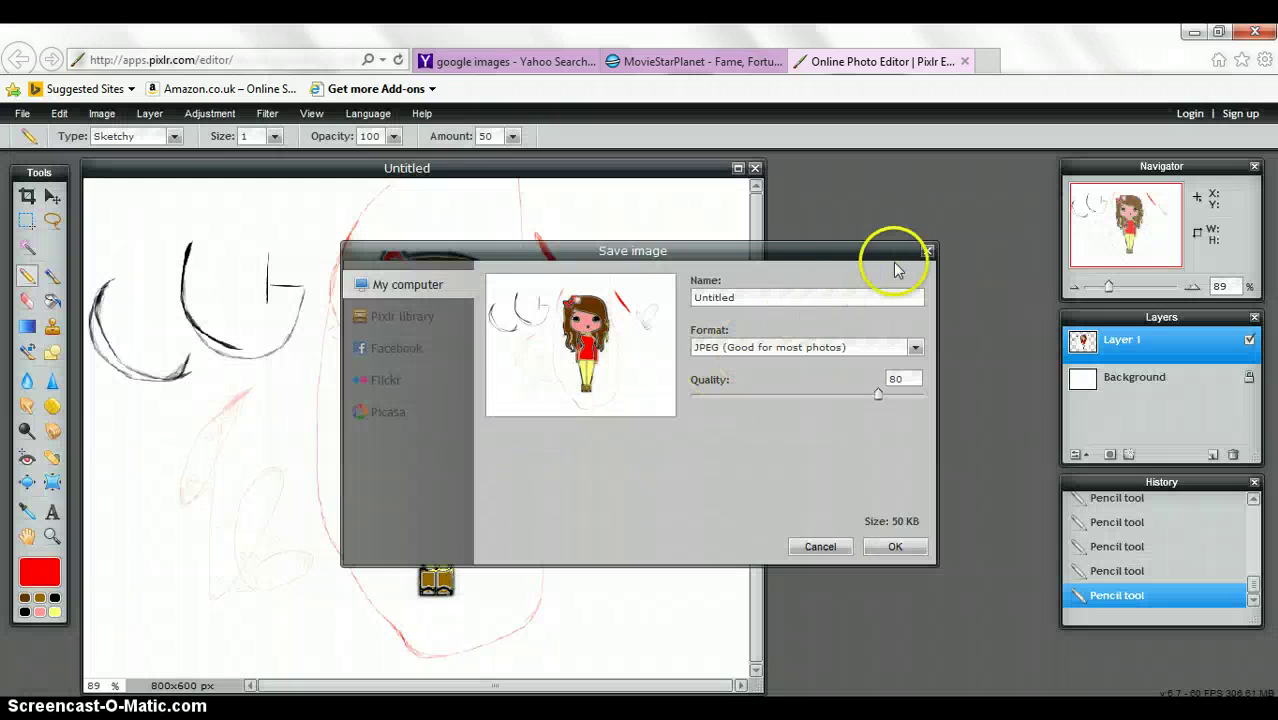
left_click(928, 250)
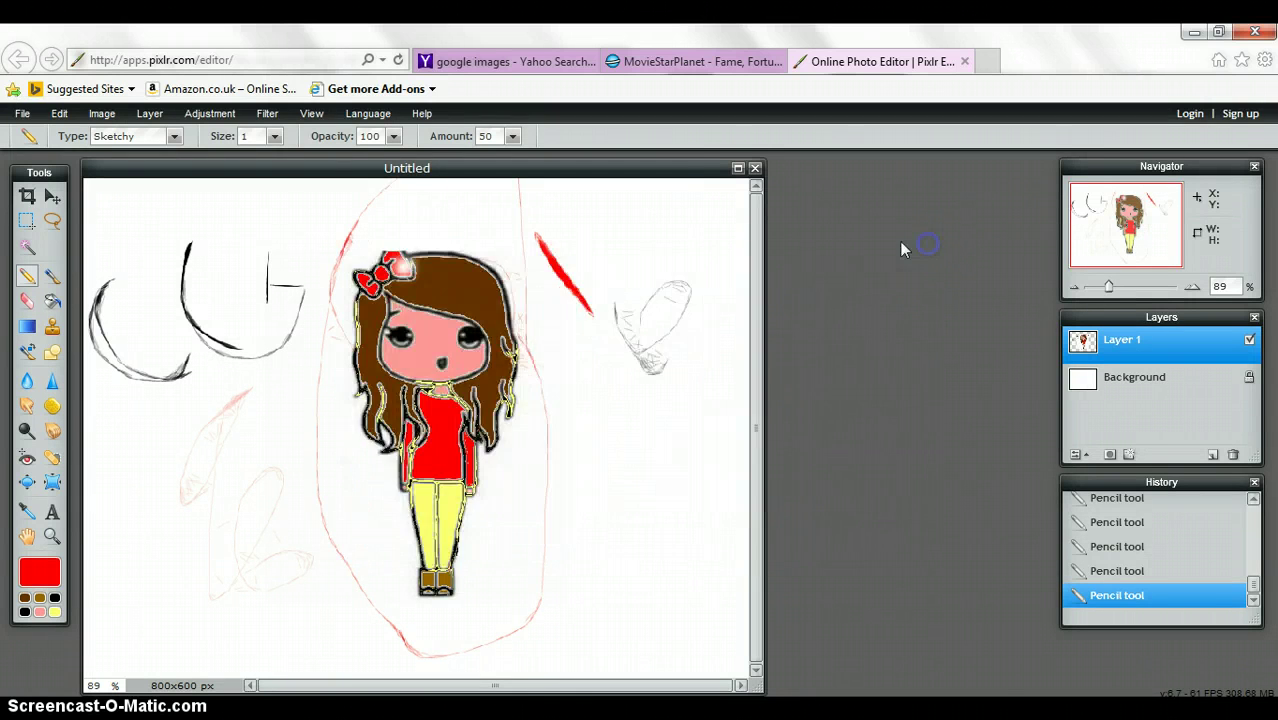
Close the untitled image without saving it.
left_click(755, 167)
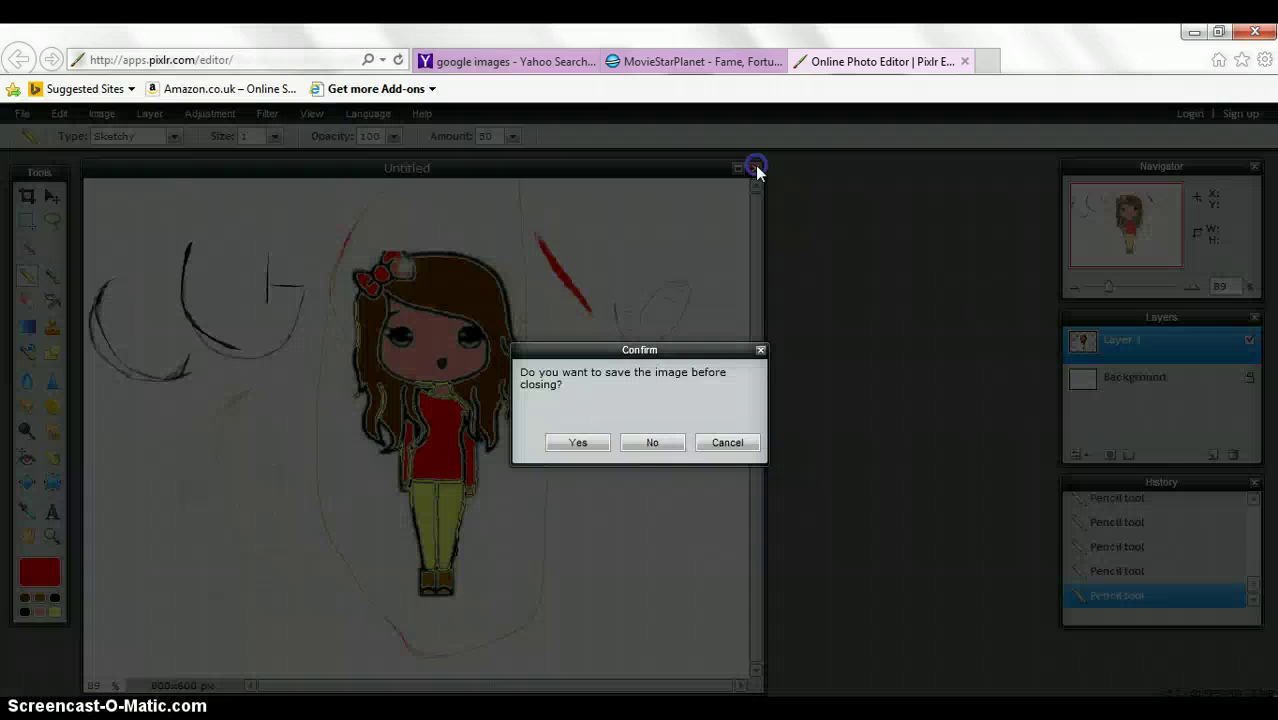
left_click(652, 442)
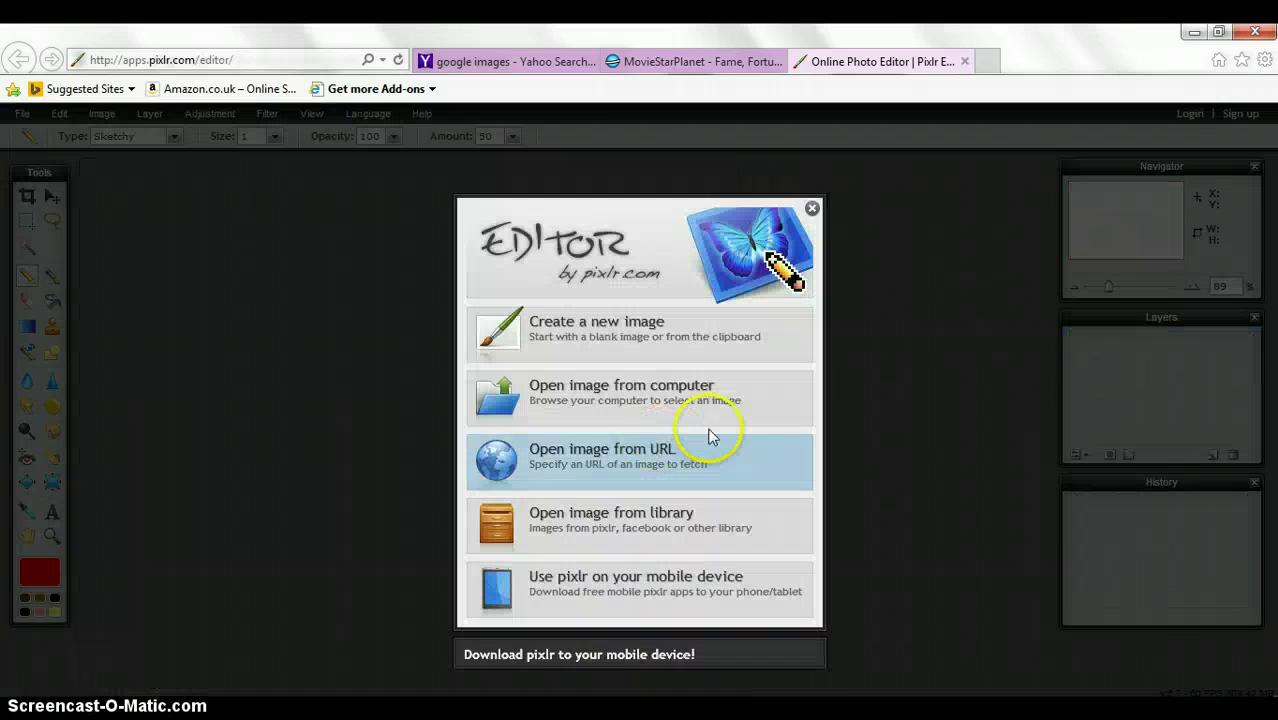
Create a new blank image of 800x600 px.
left_click(665, 340)
left_click(708, 515)
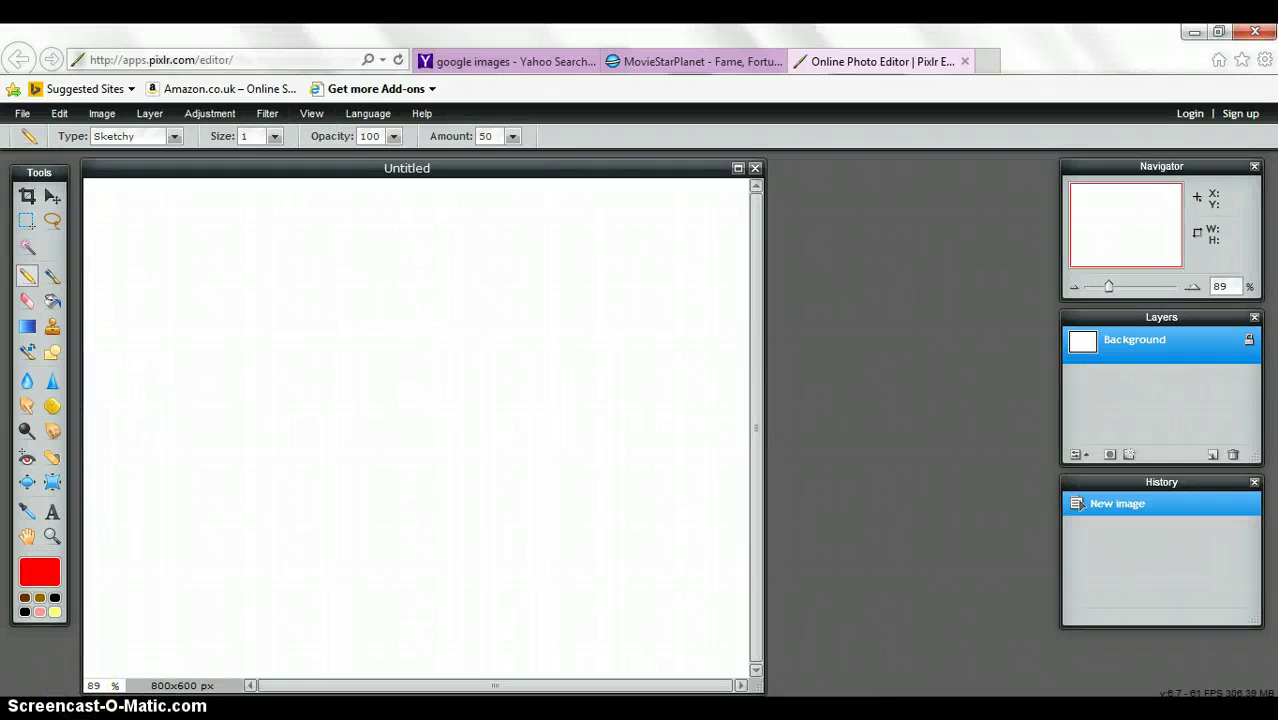
Start a text on the upper part of the canvas reading "put in the comments what intresting thing u have done this week beside".
left_click(52, 513)
left_click(277, 302)
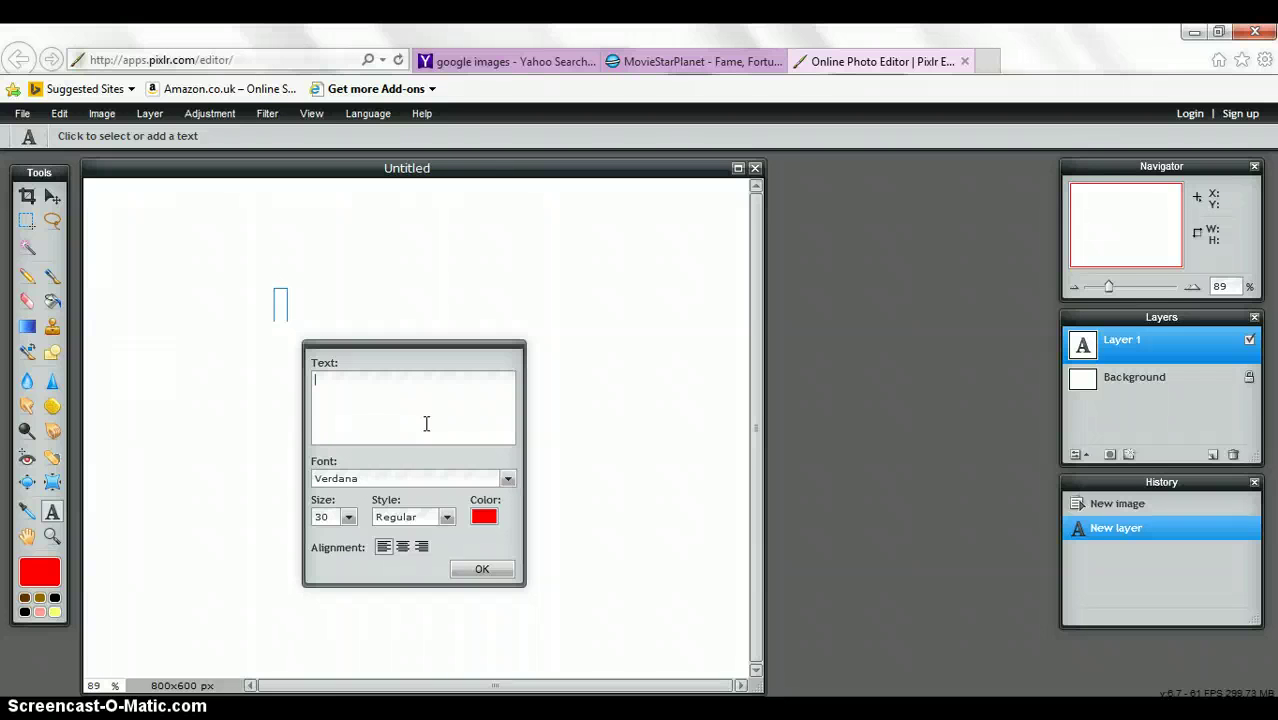
type("ut ")
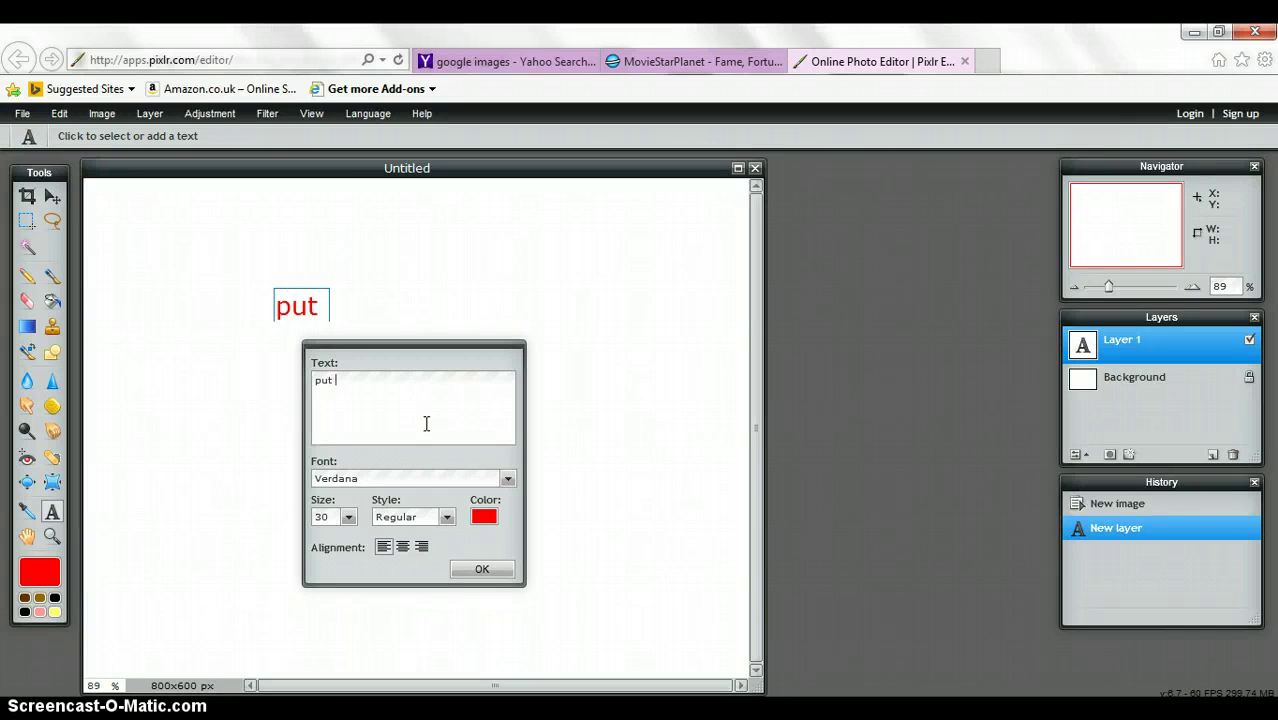
type("in te")
key("BackSpace")
type("he")
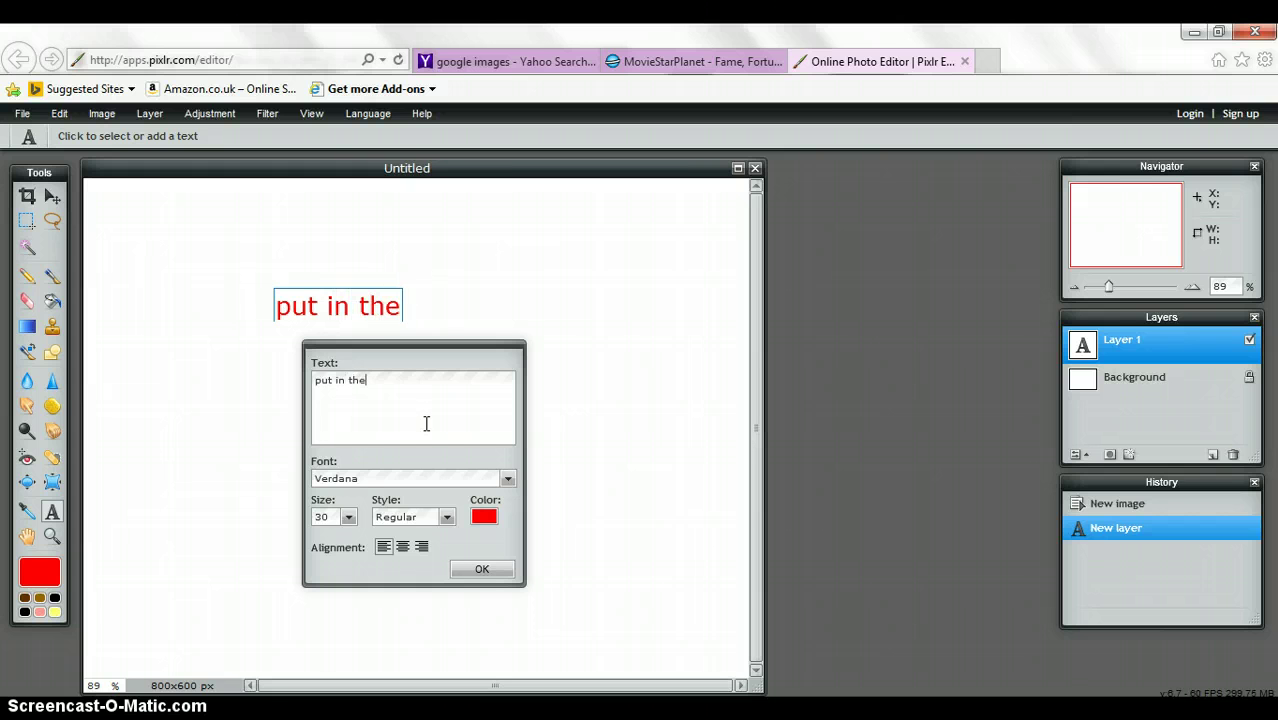
type(" comments")
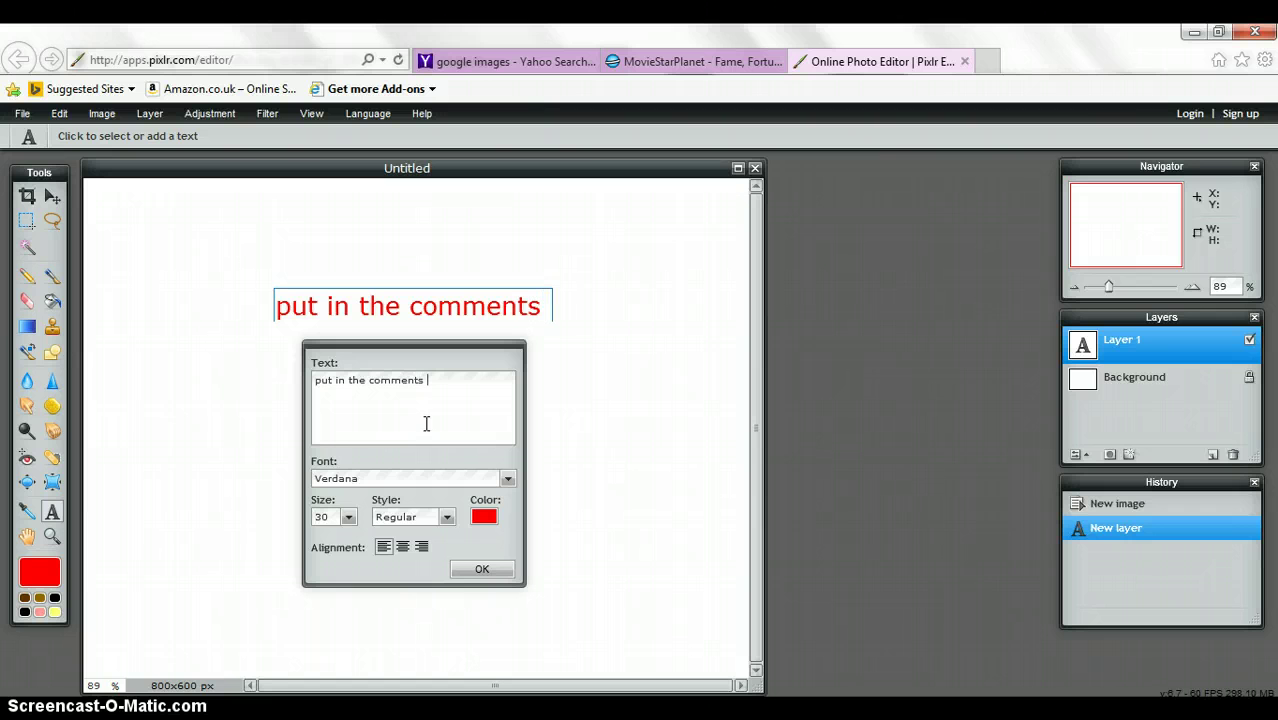
type(" what in")
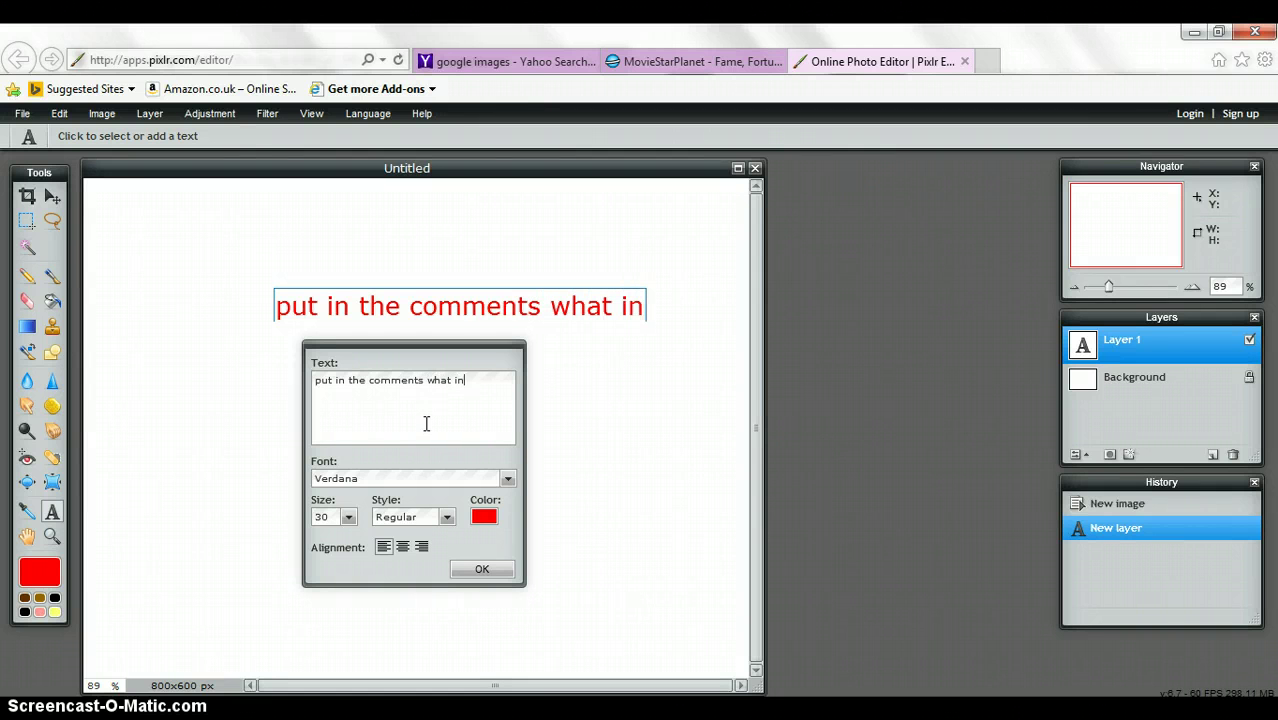
type("trestin")
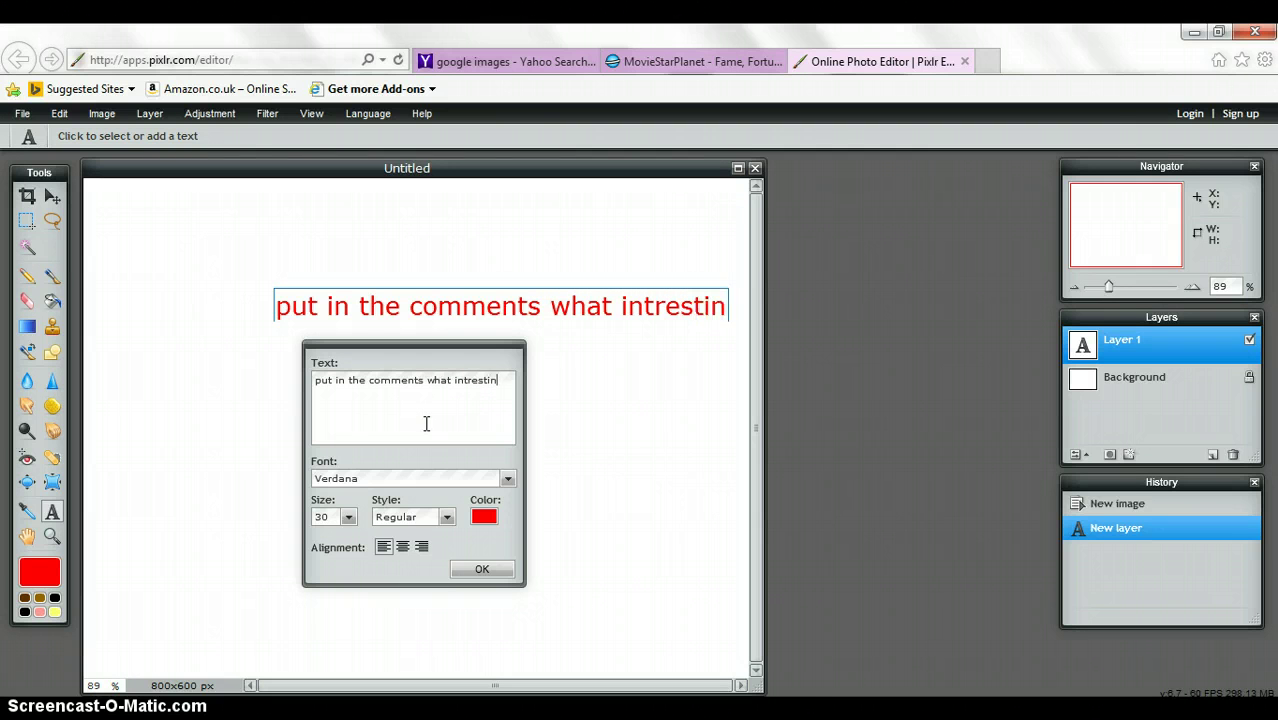
type("g th")
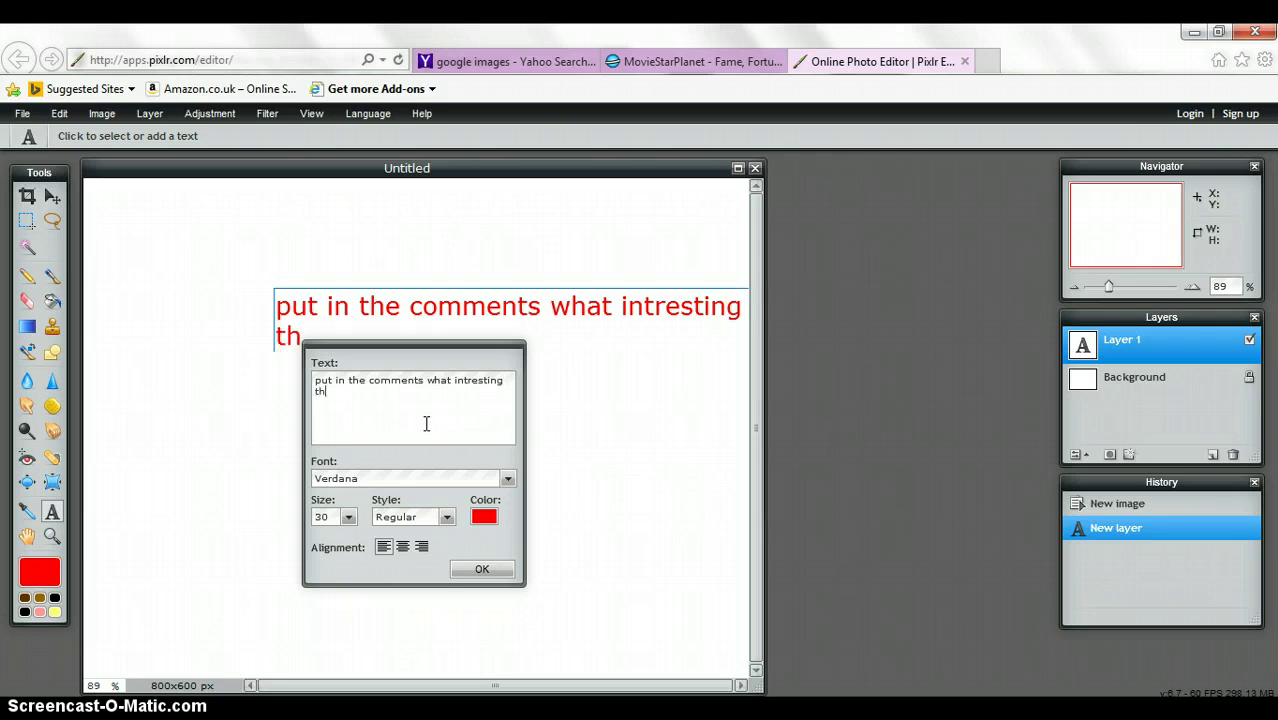
type("ing u have")
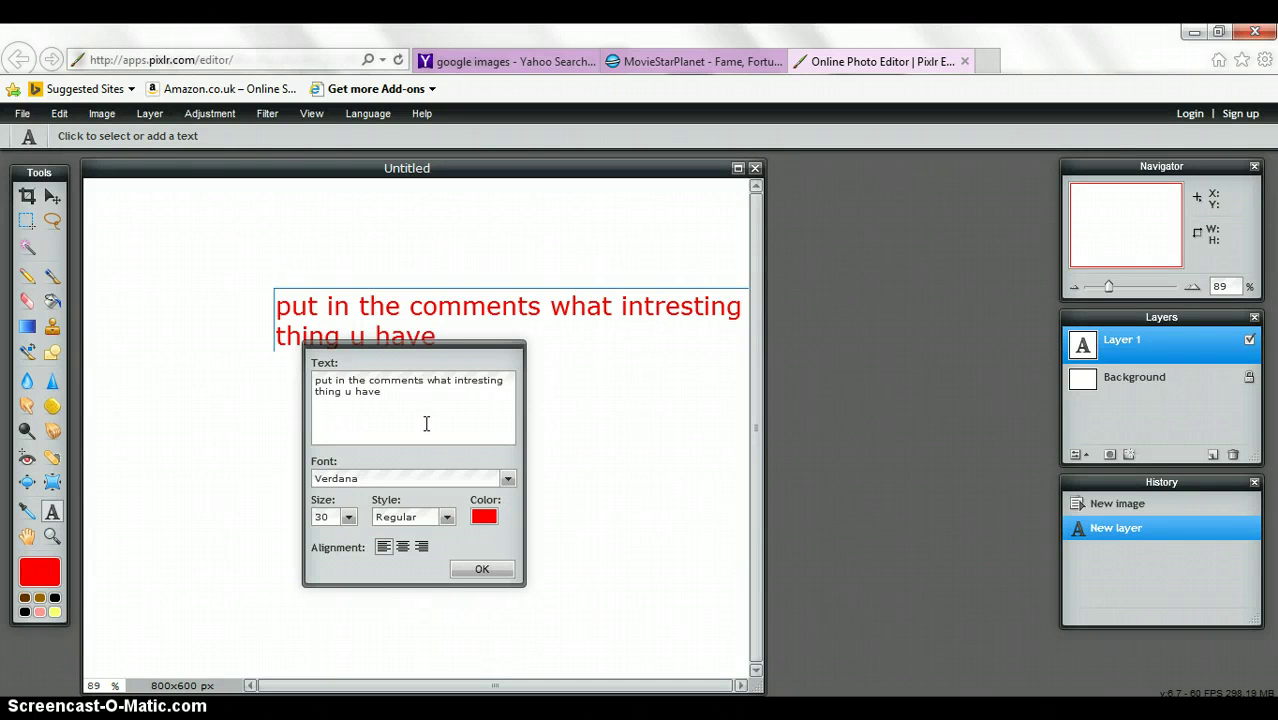
type(" done this w")
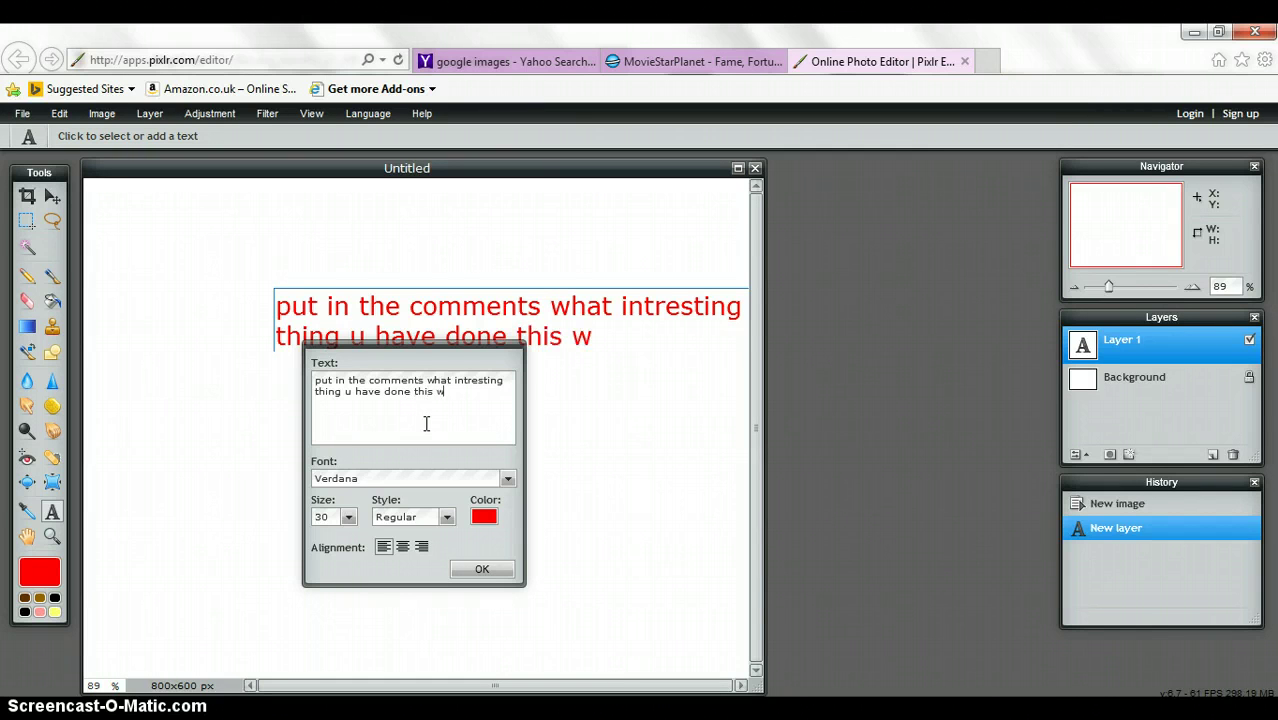
type("eek b")
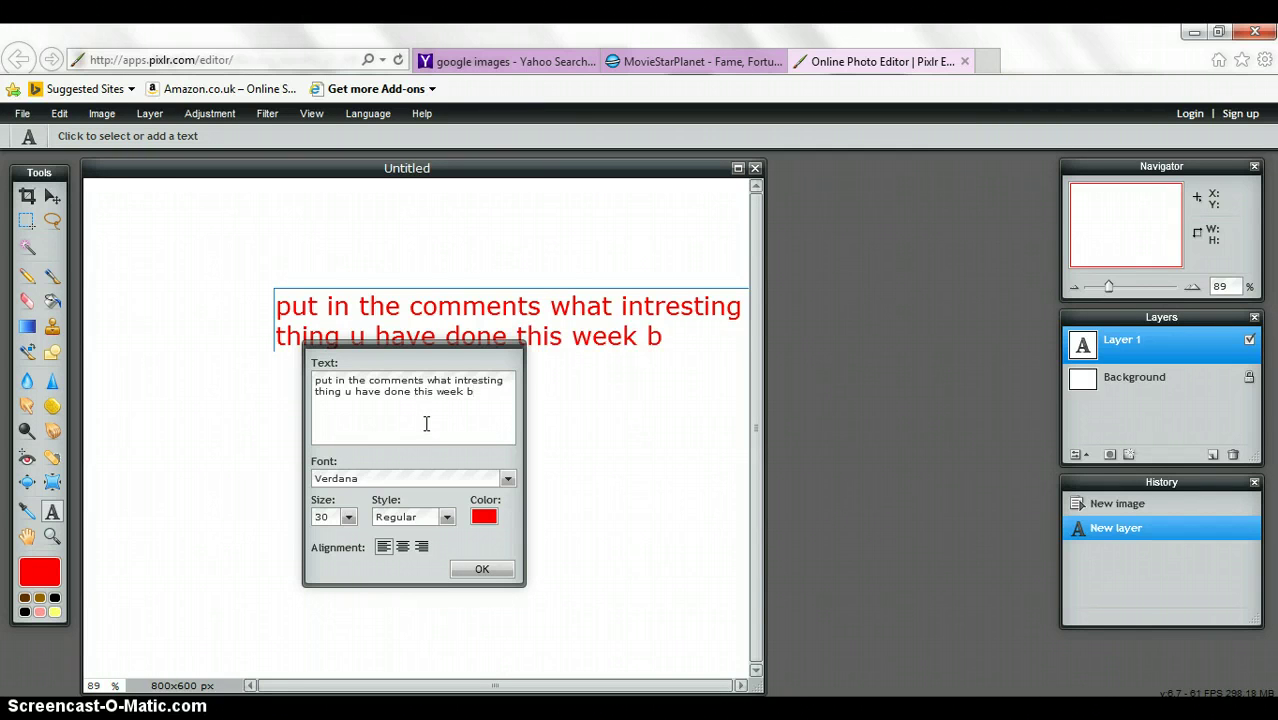
type("eside")
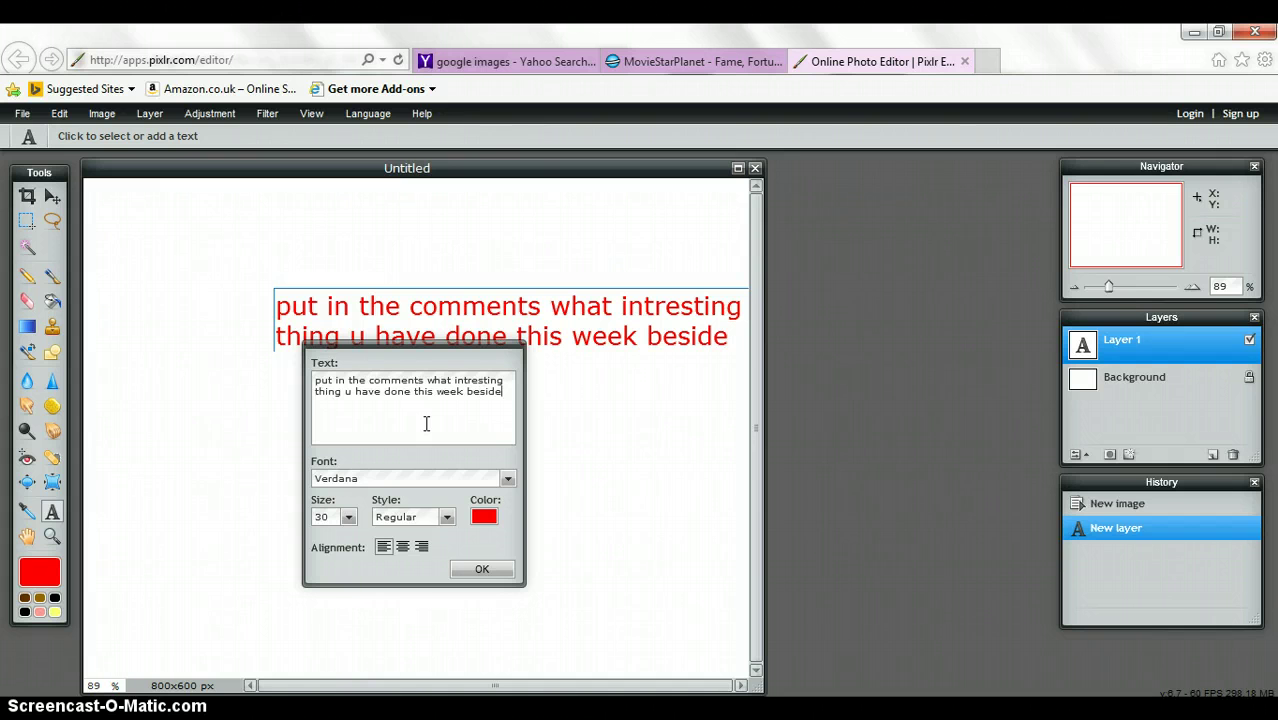
Continue the text with "that put your msp name and the most intresting comment will win a gift".
type(" that put your m")
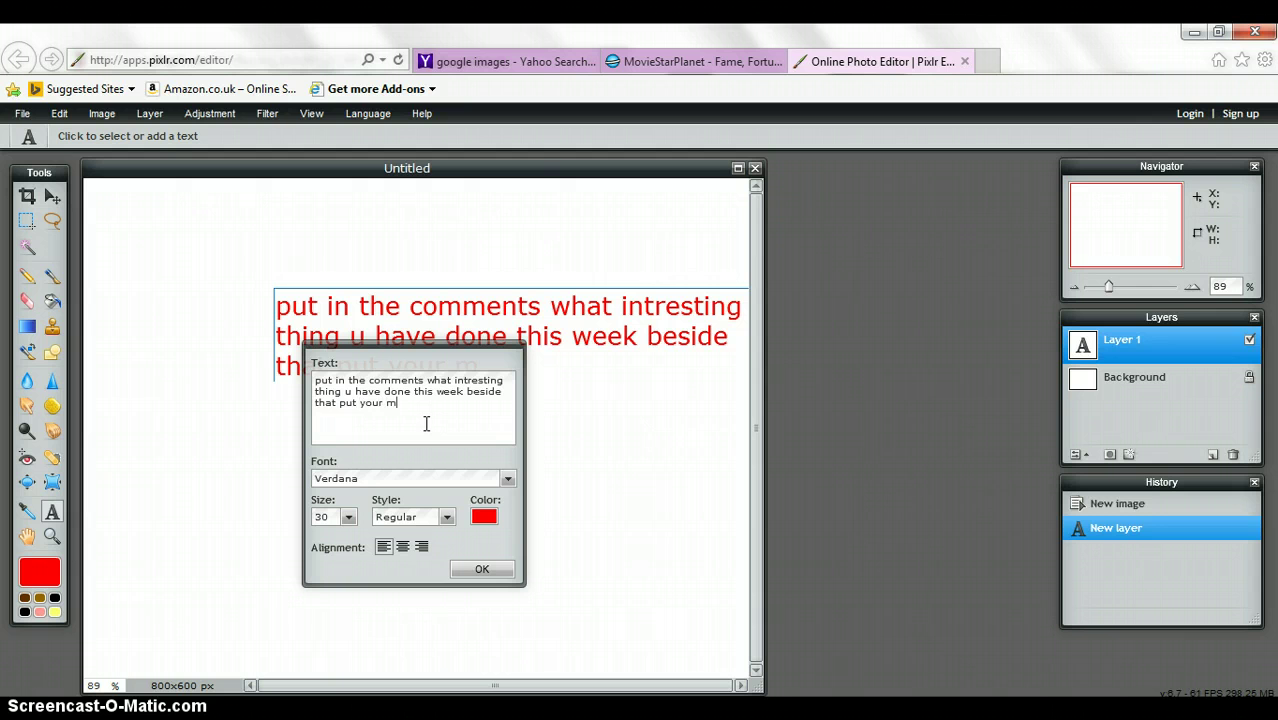
type("name and")
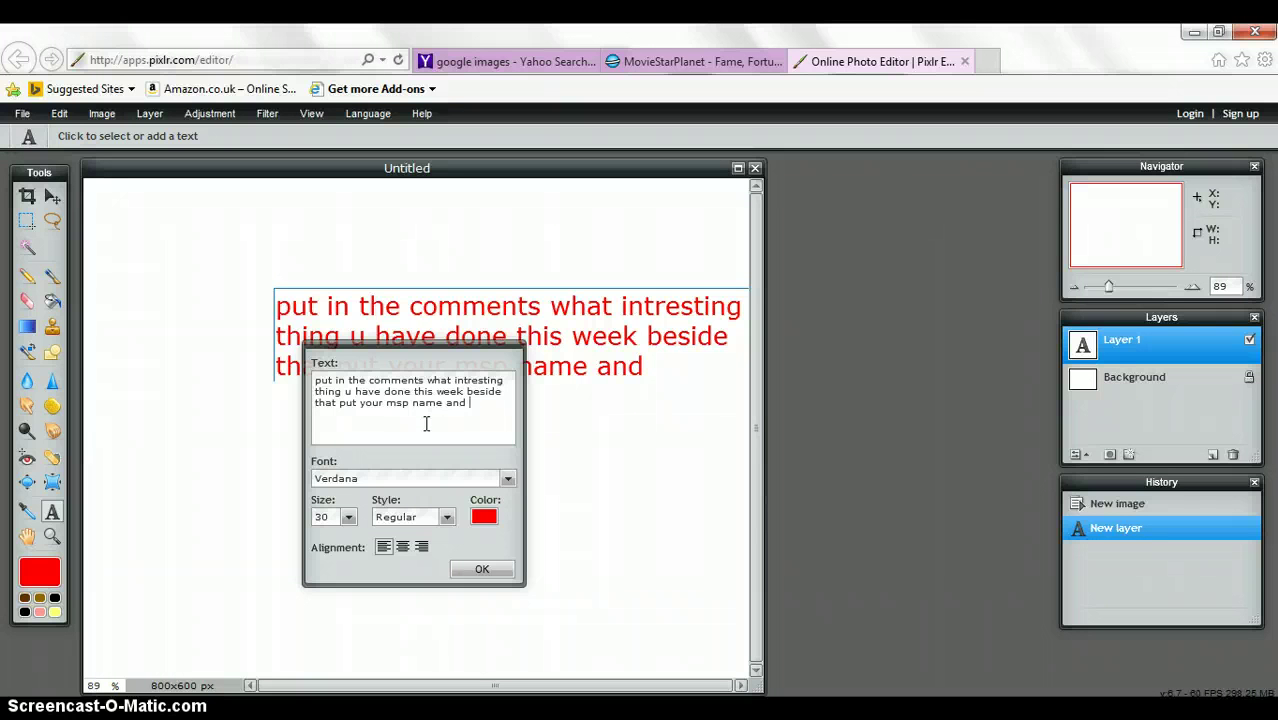
type(" teh")
key("BackSpace")
key("BackSpace")
type("he most")
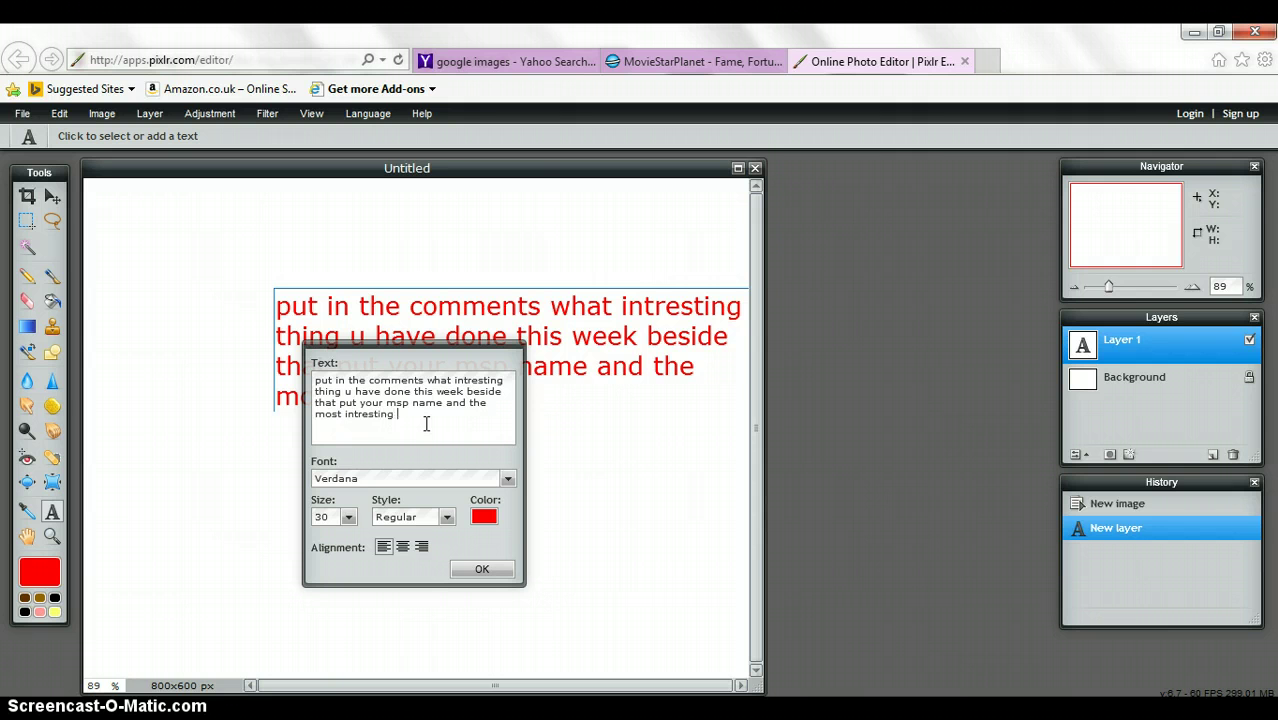
type("intresting comment")
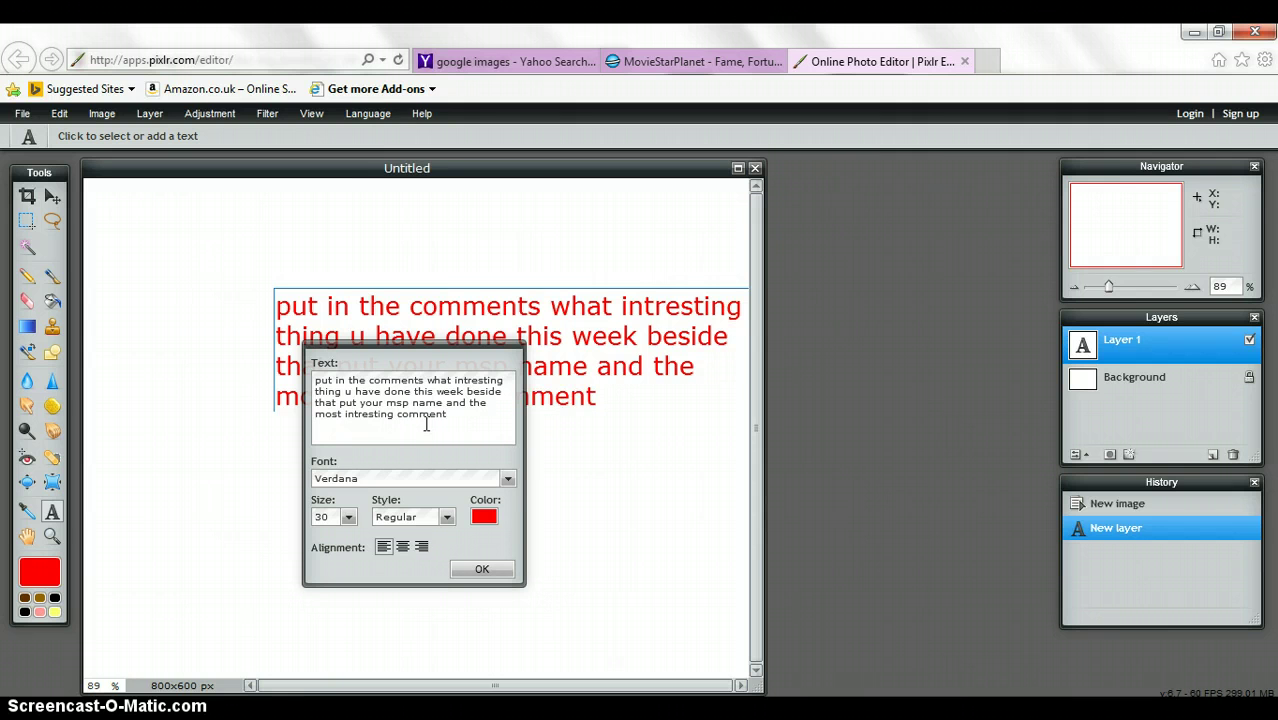
type(" will win a ")
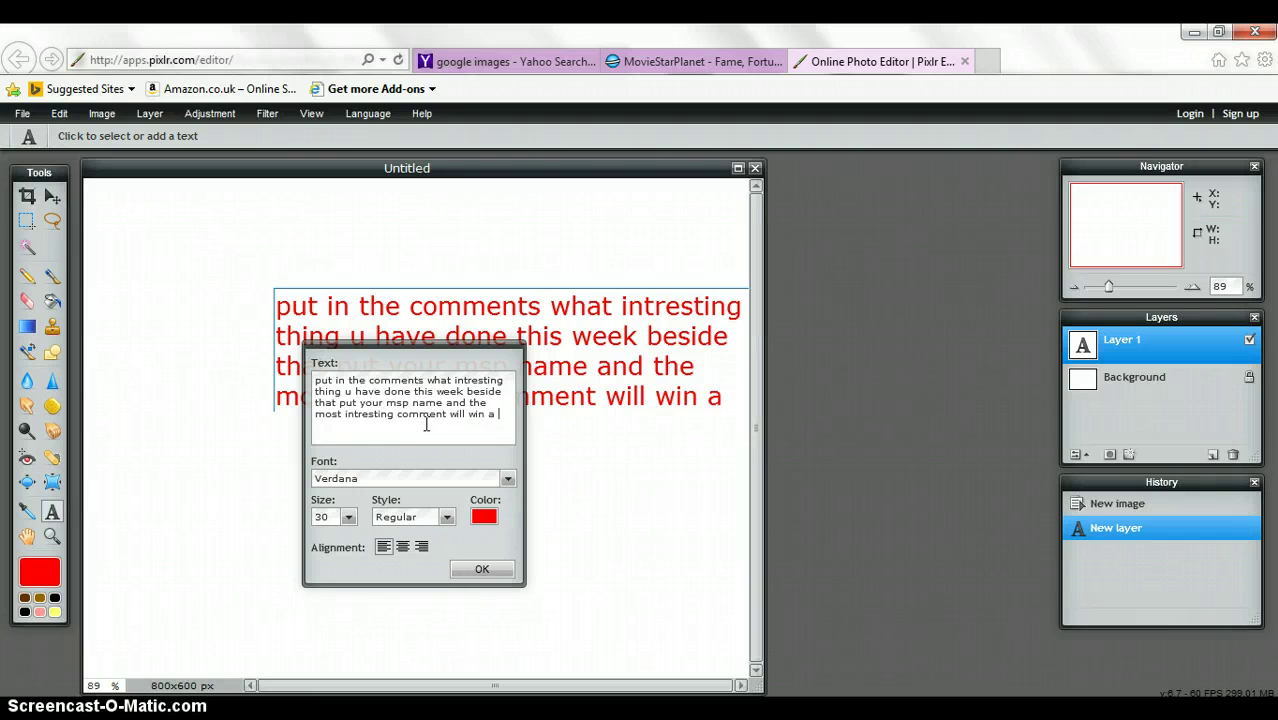
type("gift")
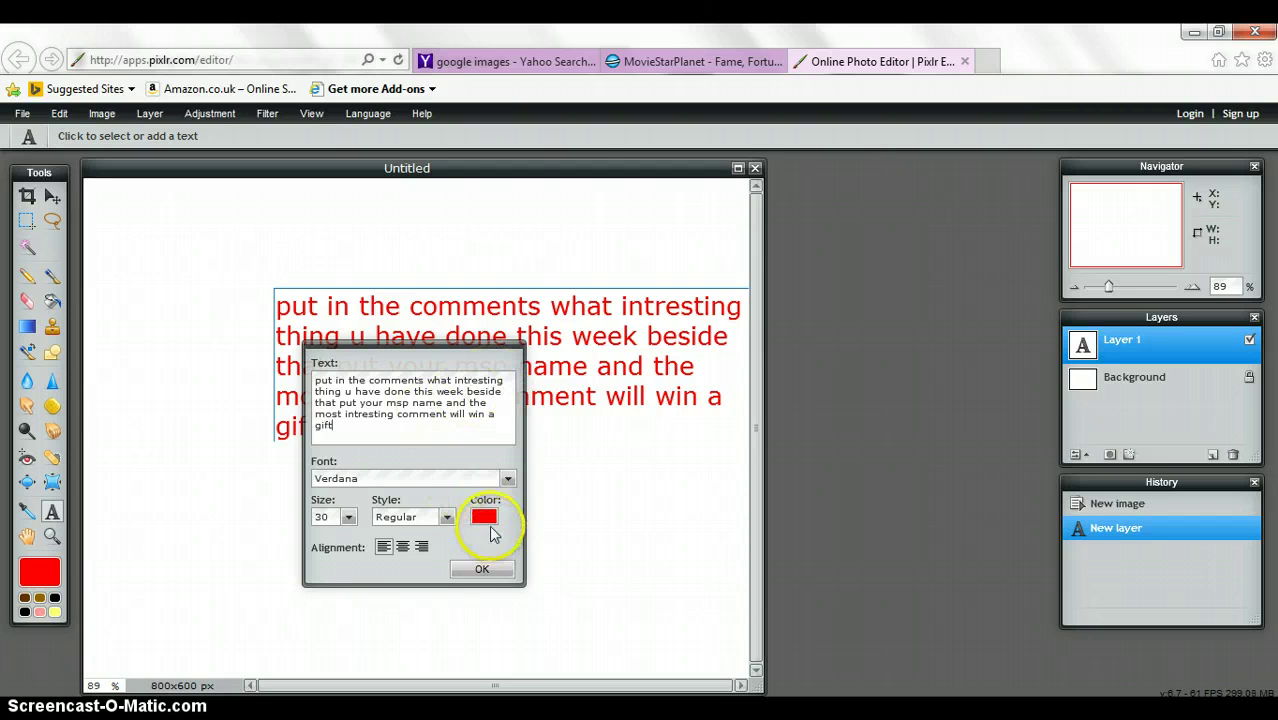
Change the text's colour to blue and apply the finished text to the canvas.
left_click(486, 518)
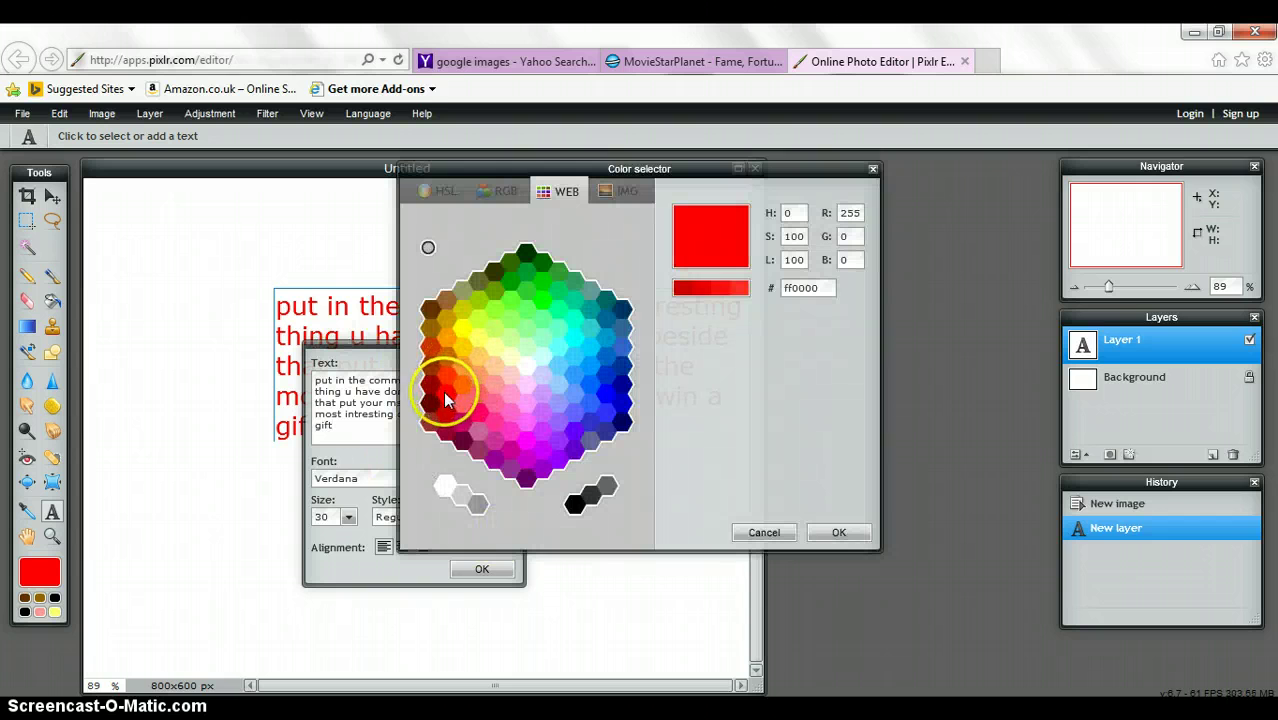
left_click(612, 400)
left_click(845, 532)
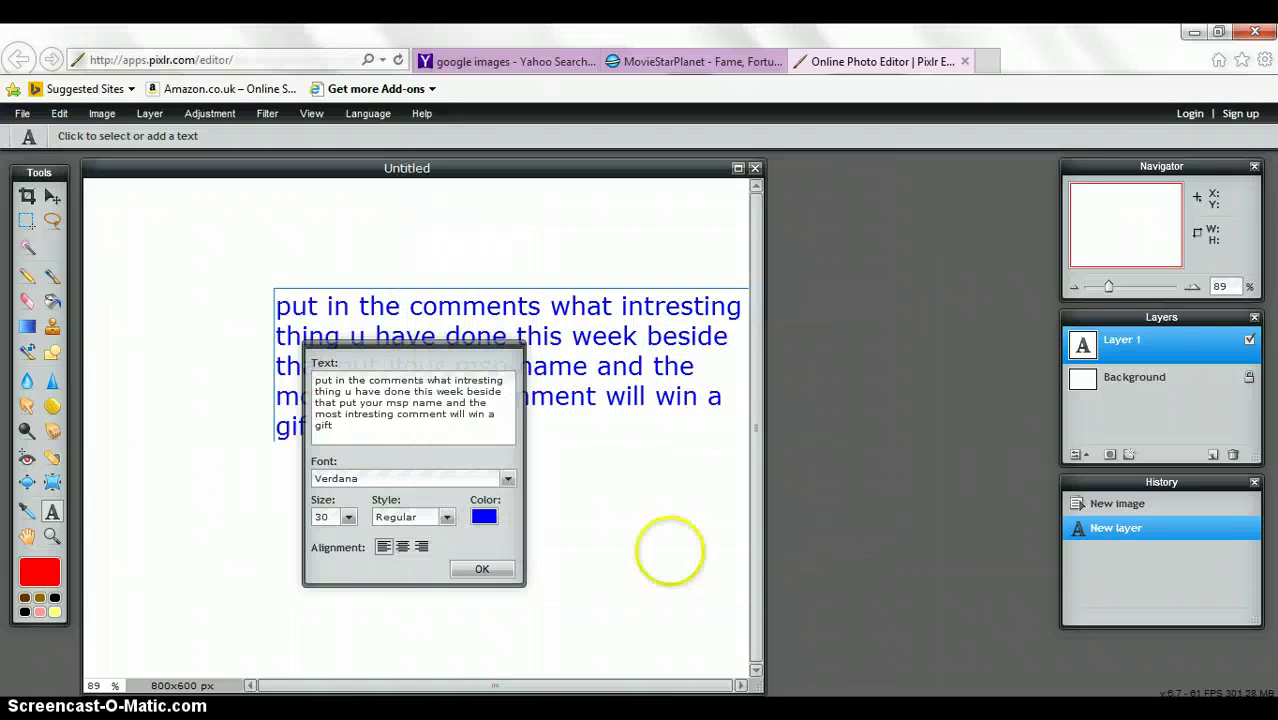
left_click(481, 570)
left_click(527, 385)
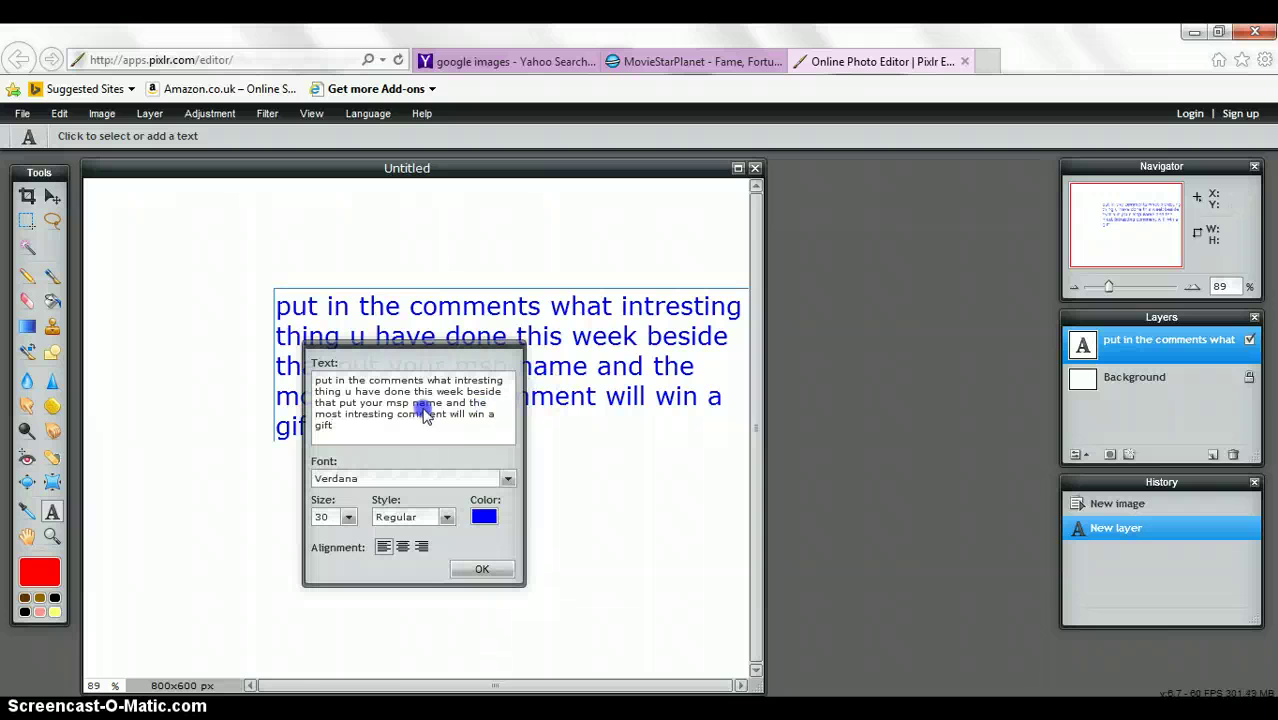
left_click(481, 568)
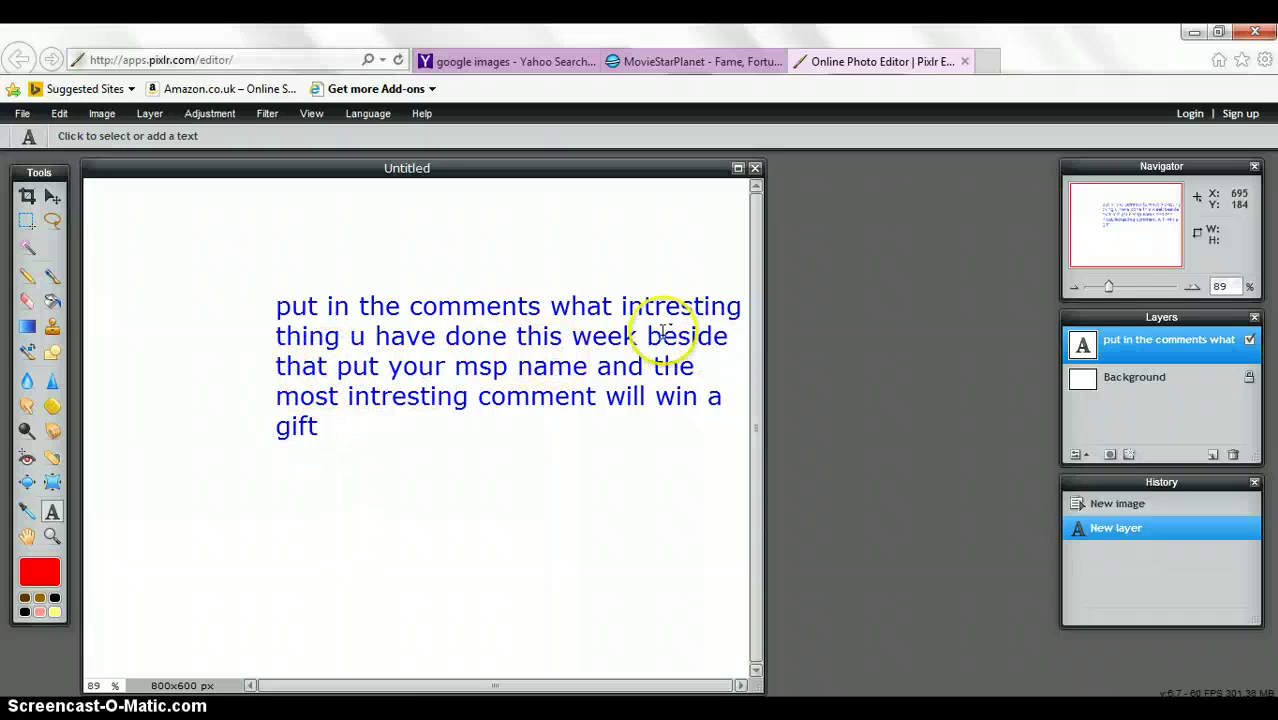
left_click(321, 432)
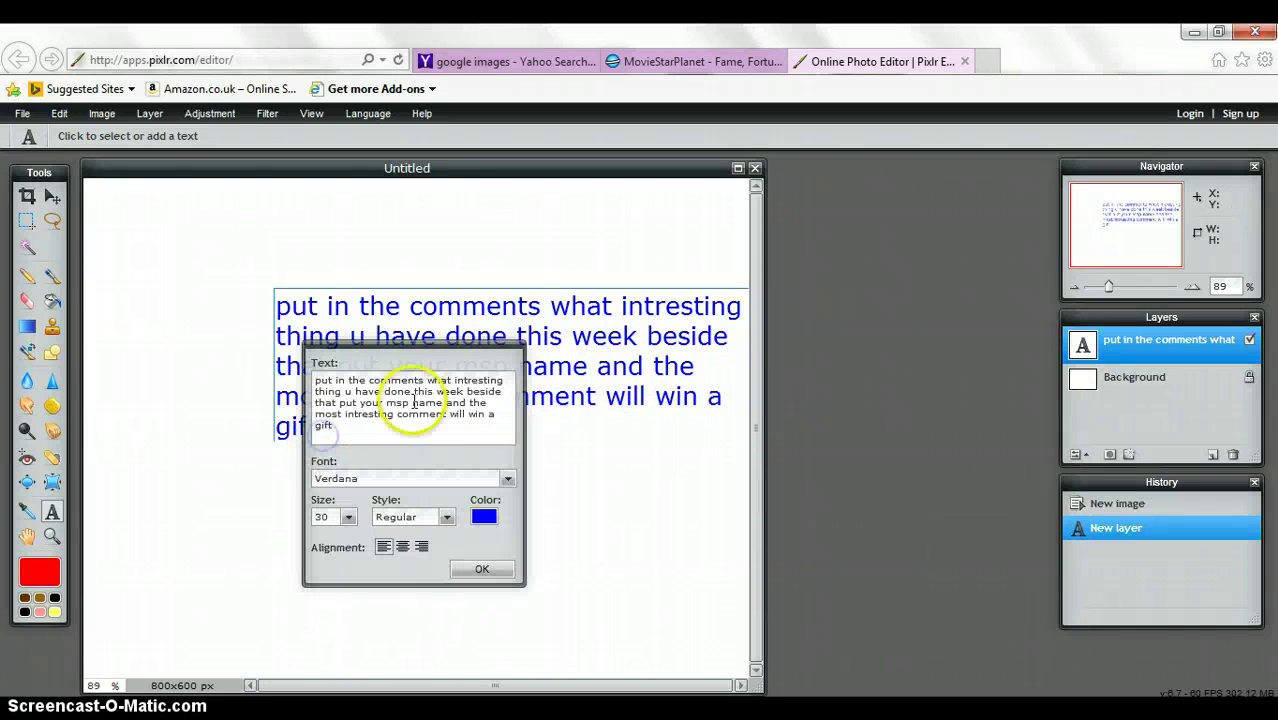
left_click(482, 569)
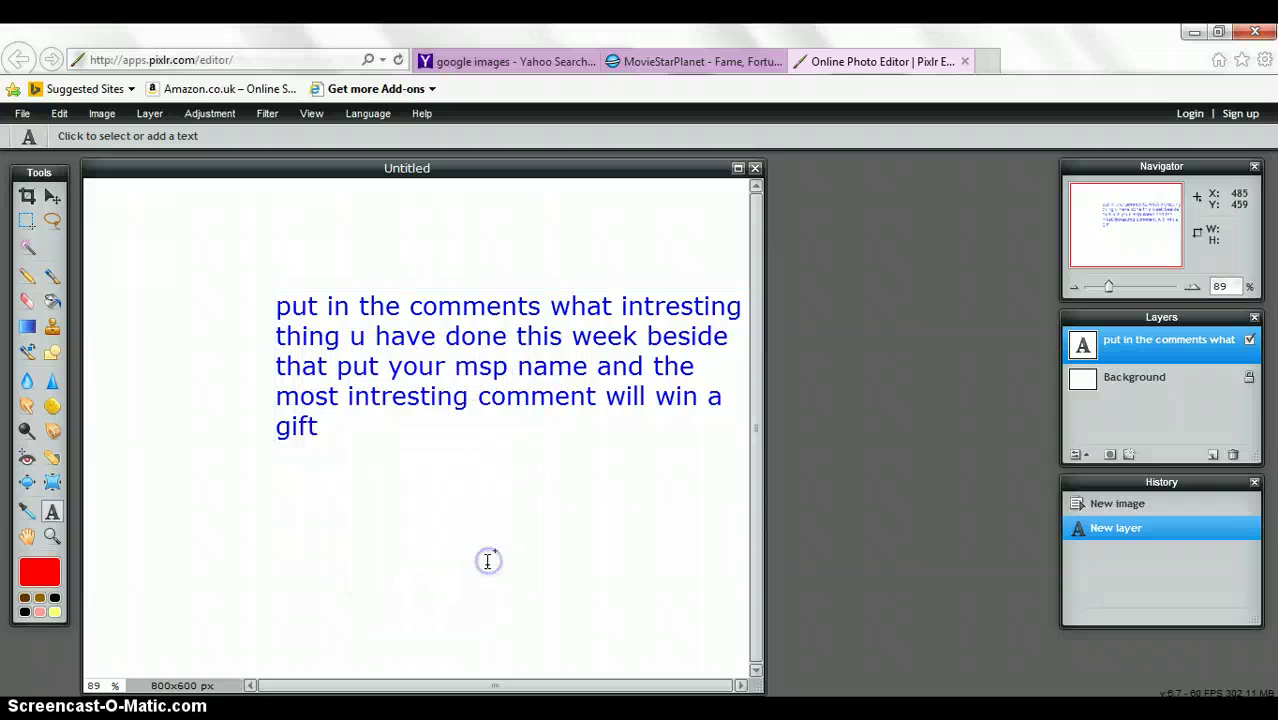
left_click(430, 311)
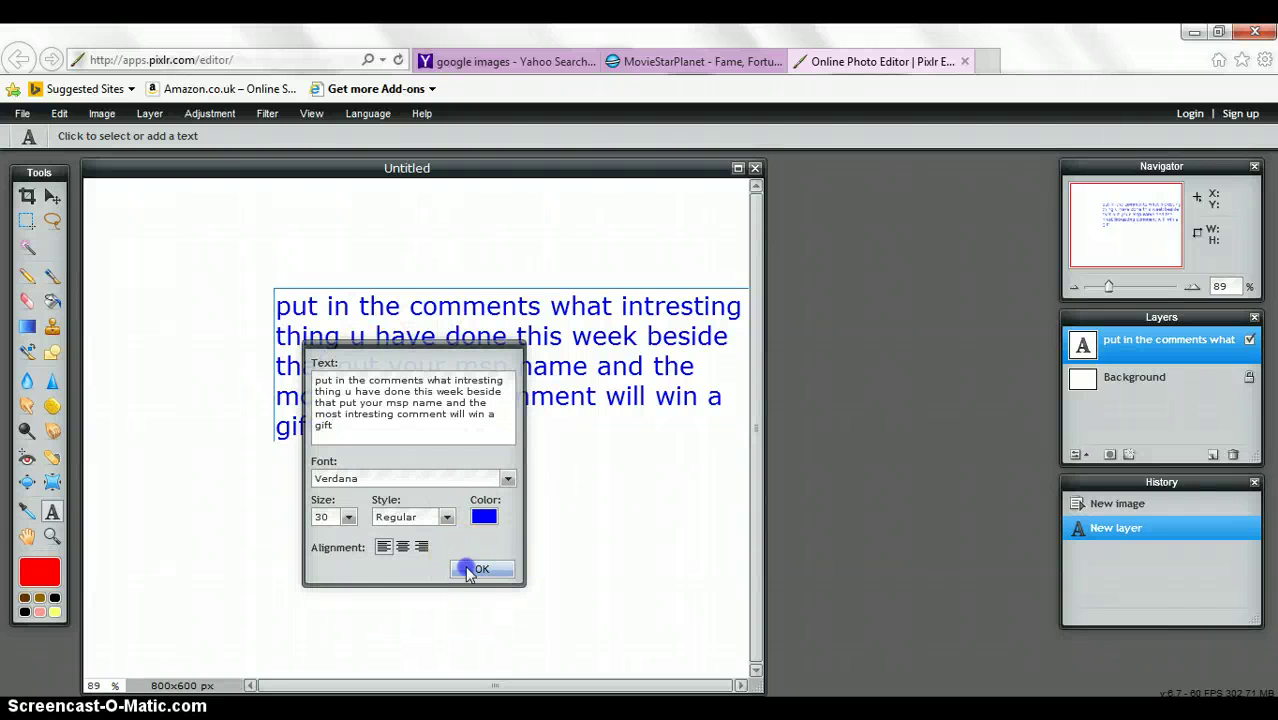